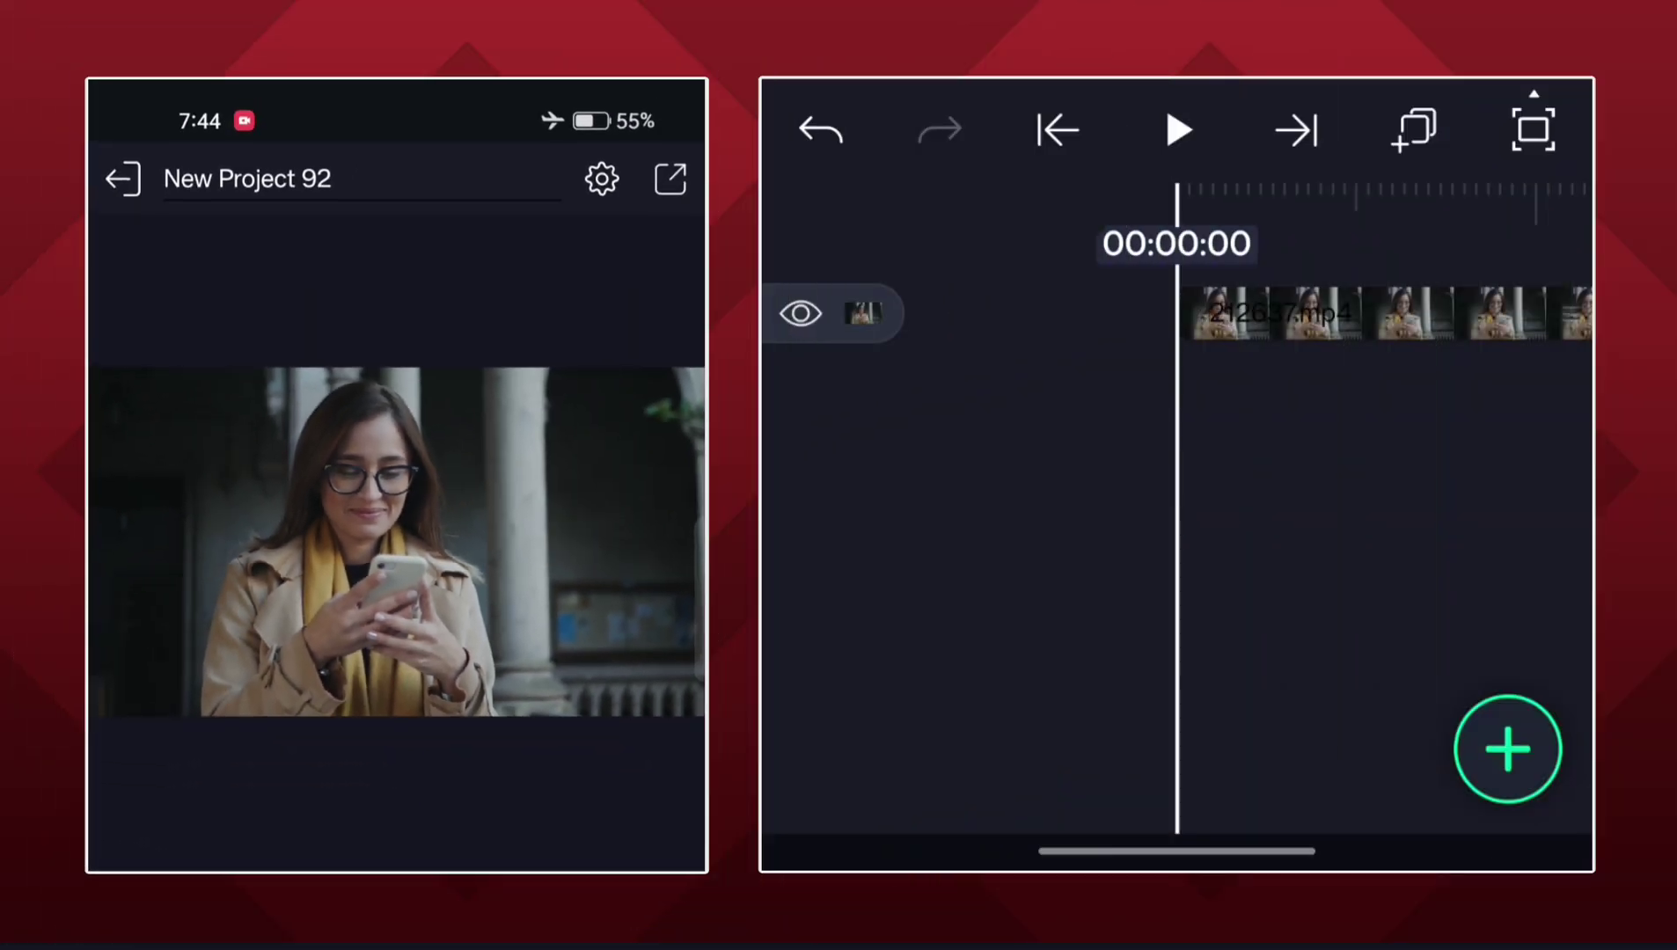
Add a null layer from the Object/Element menu above the phone video.
left_click(1509, 746)
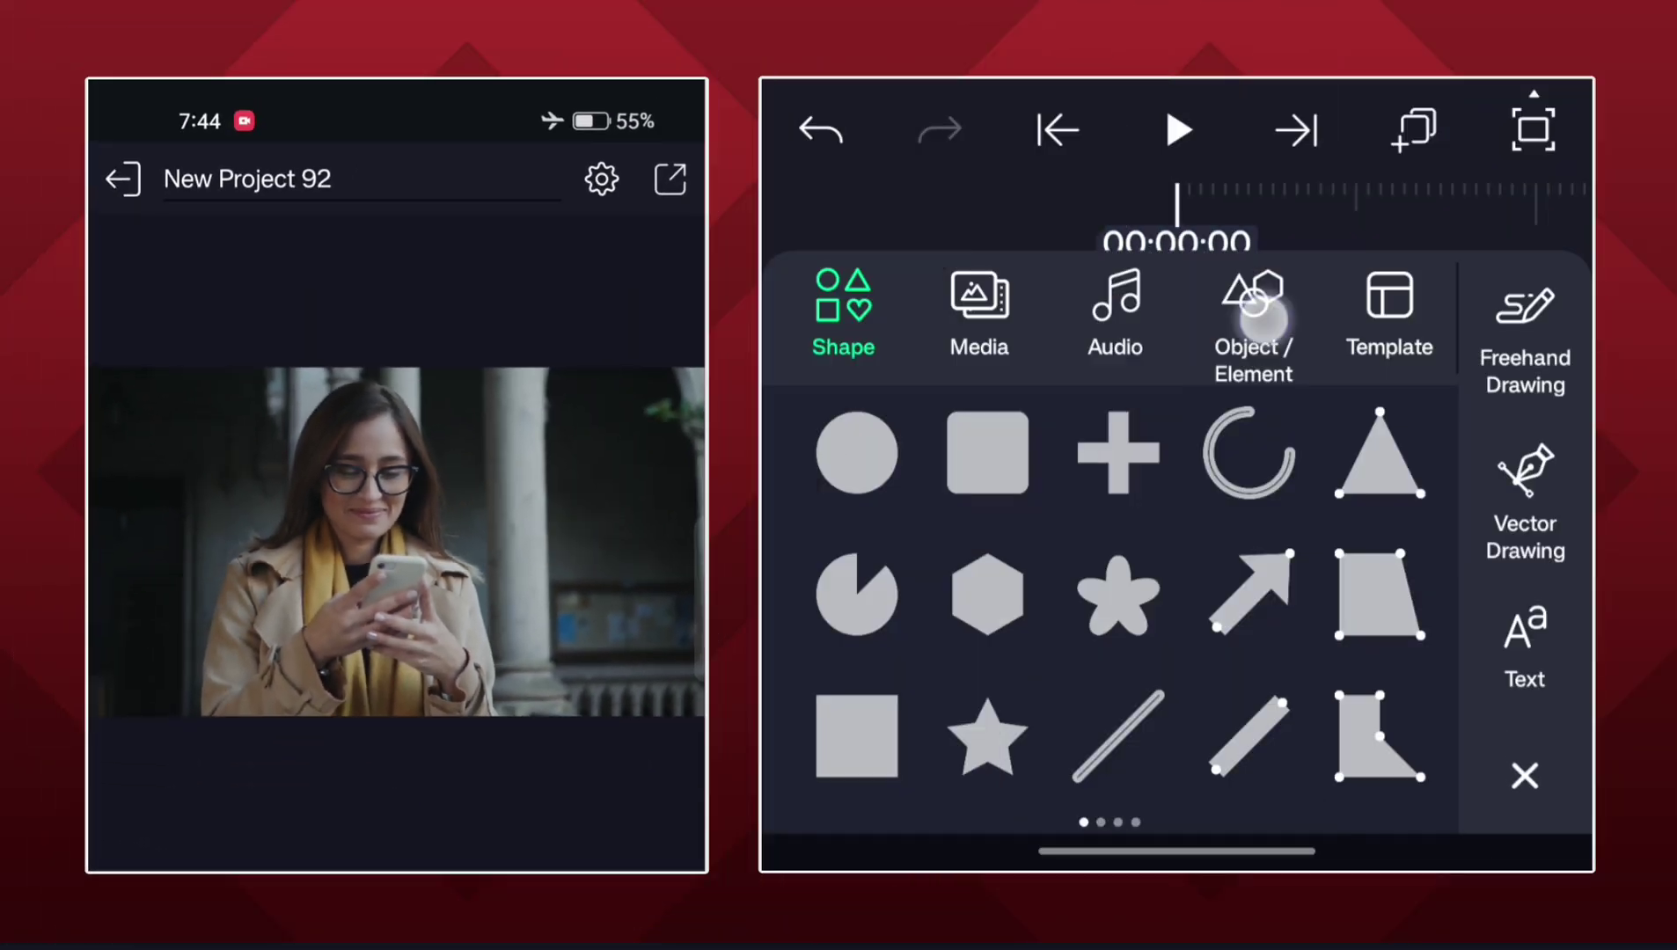
left_click(1258, 311)
left_click(1195, 504)
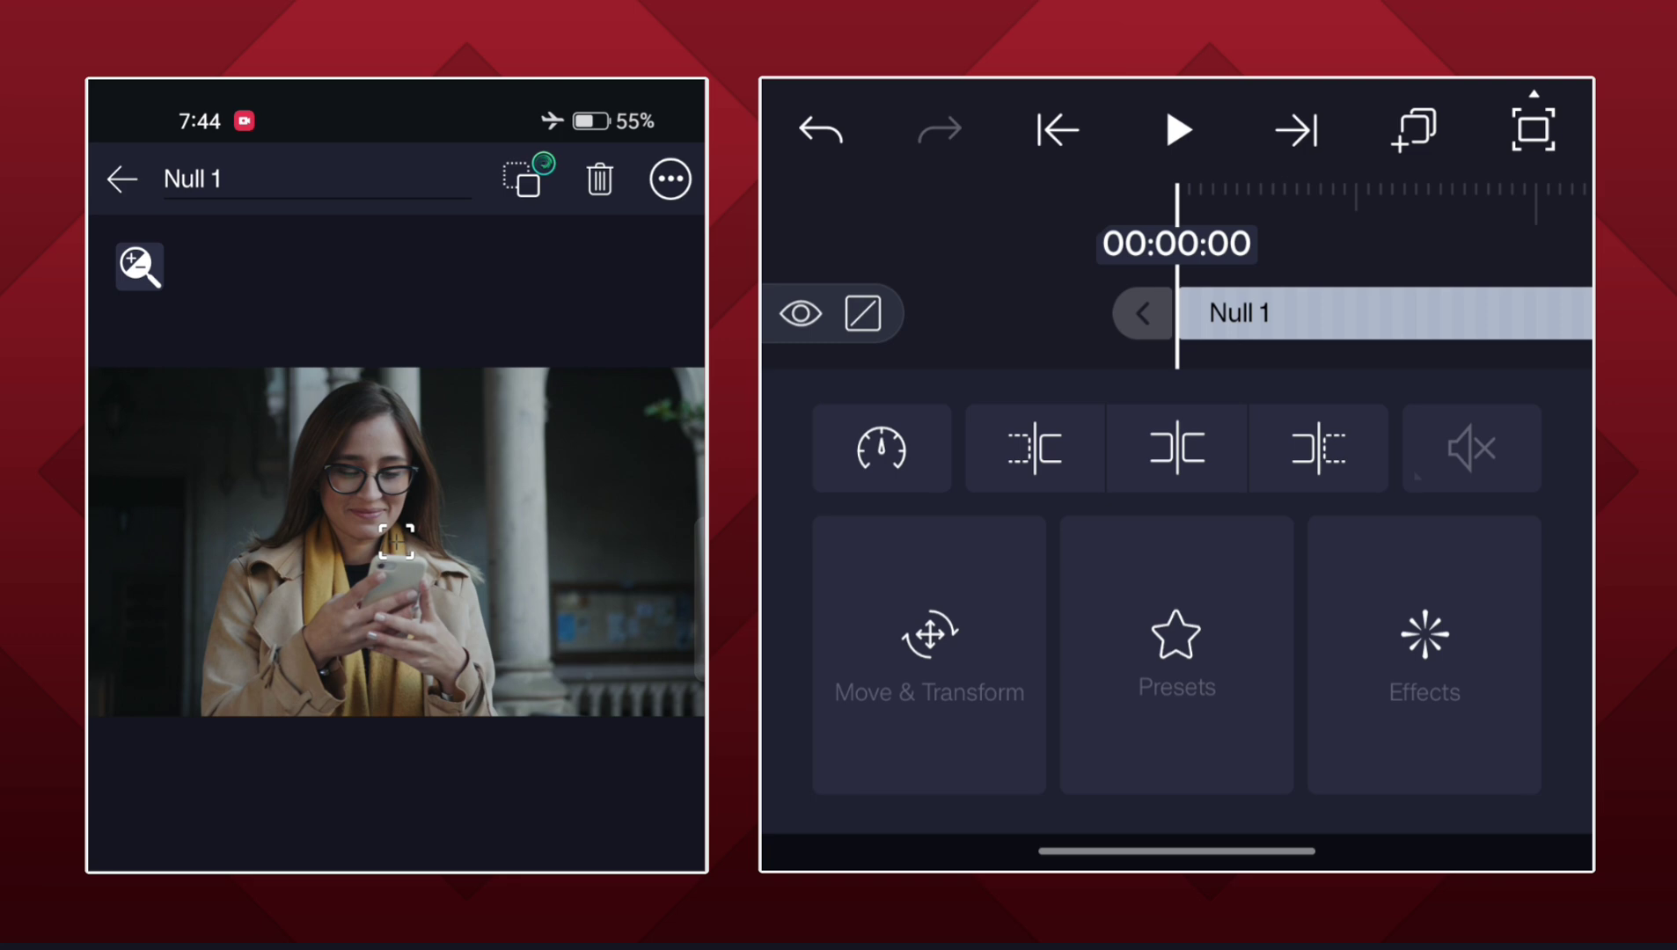
Scrub the clip to the end and back to the start, then reselect Null 1.
left_click(1299, 134)
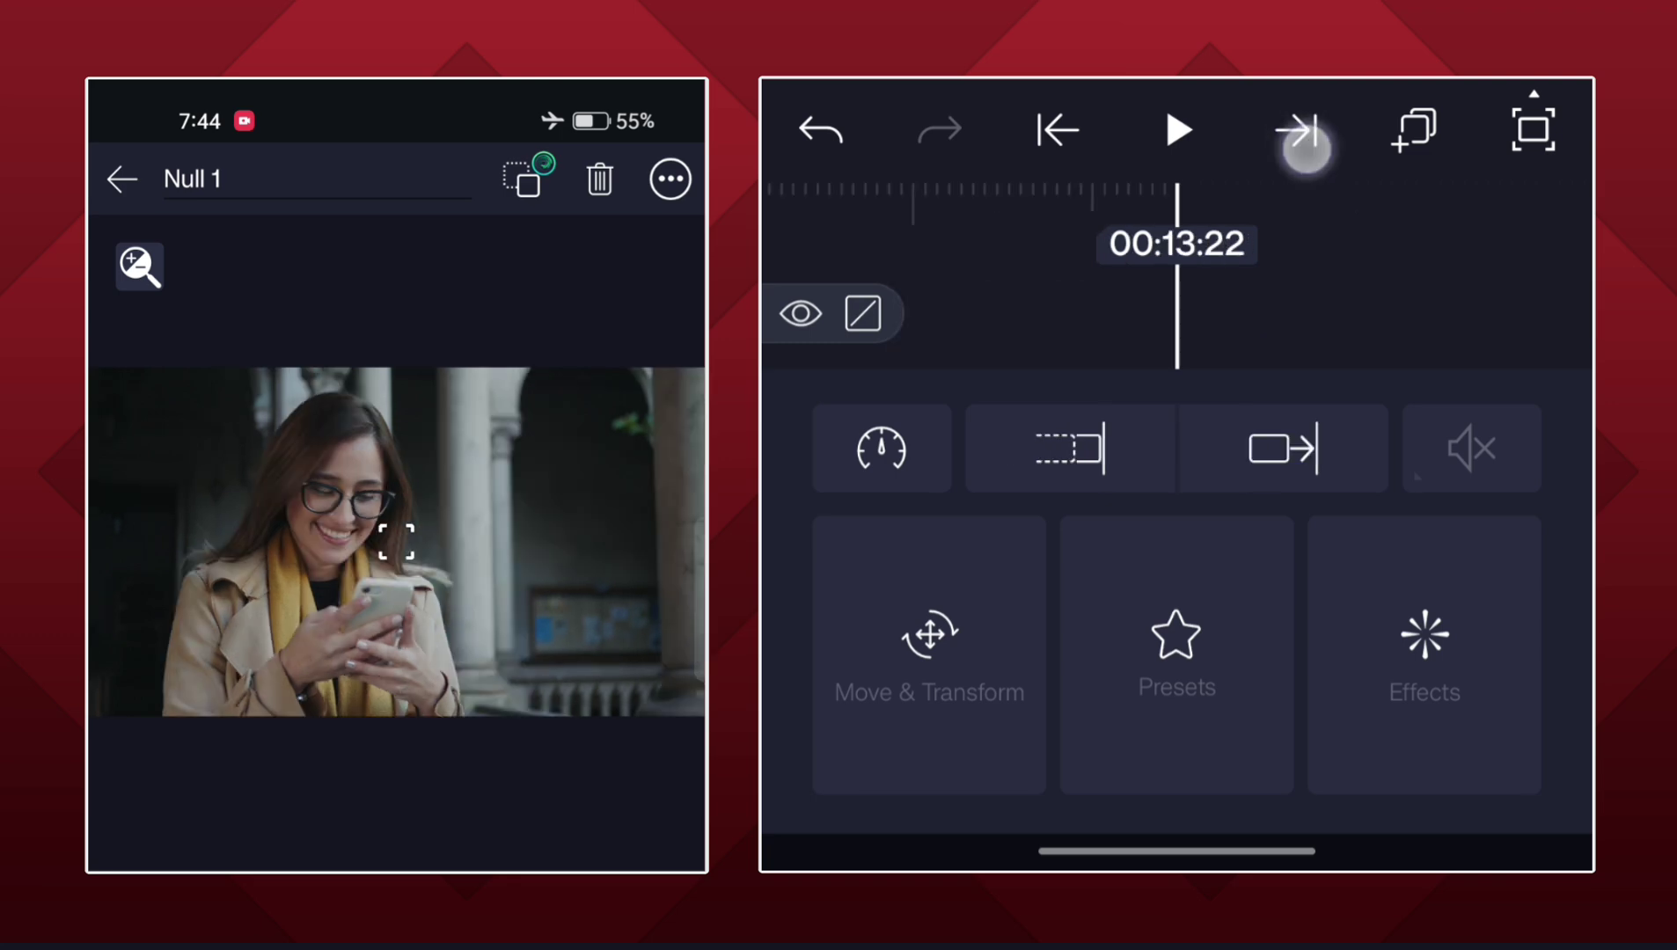
left_click(1058, 129)
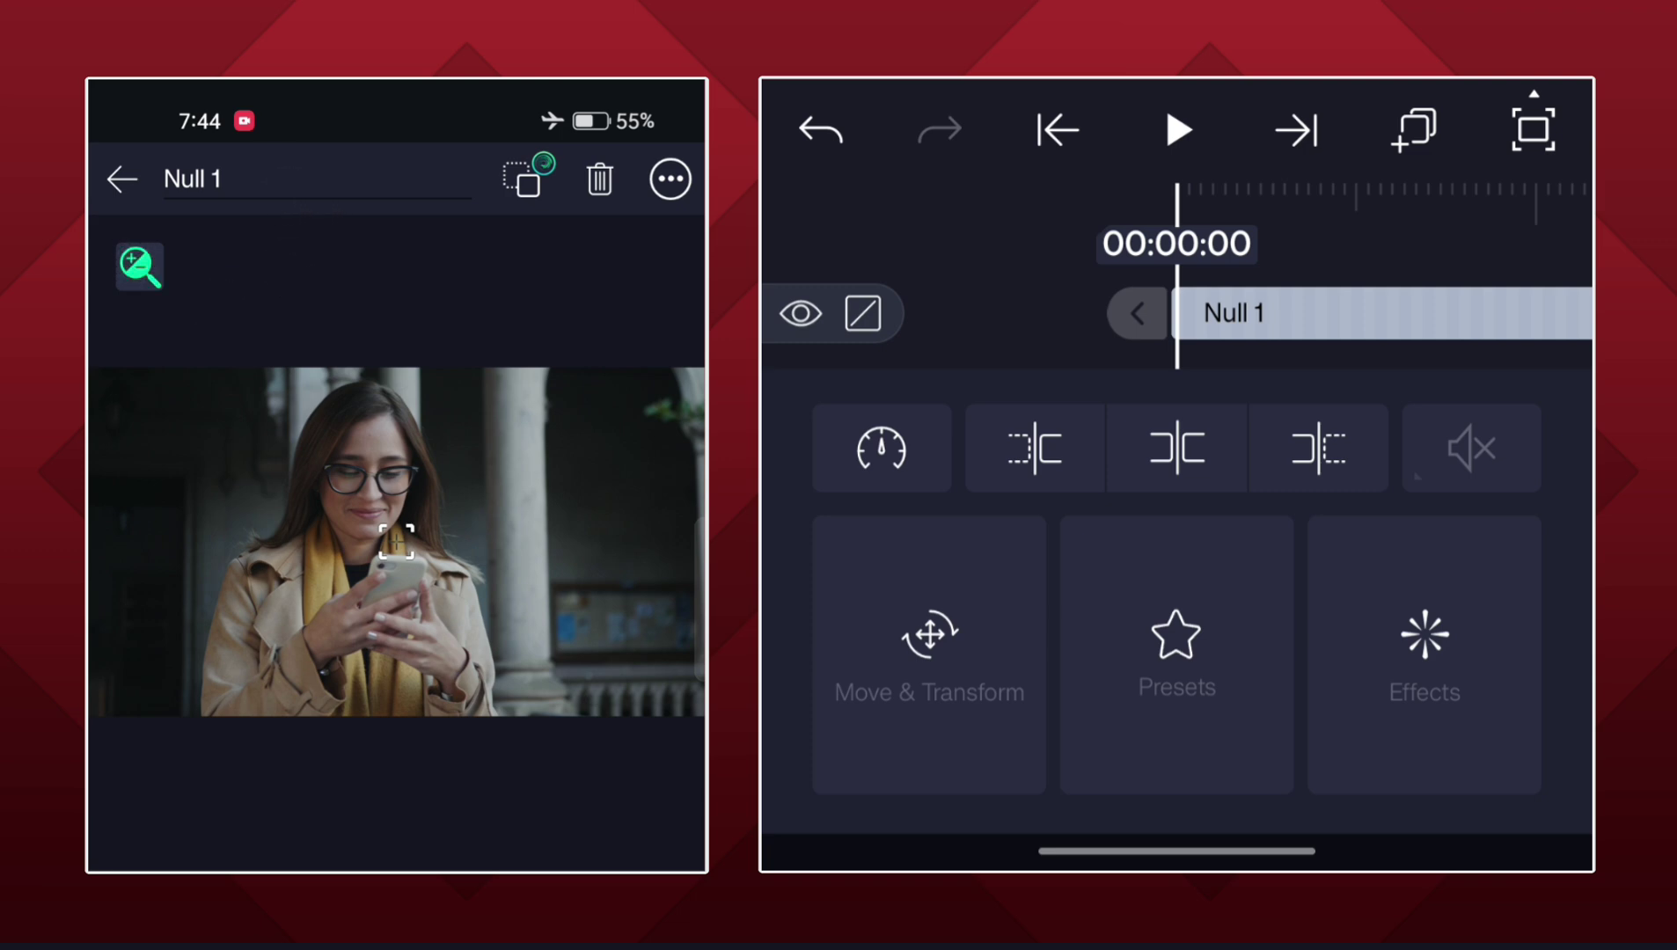
scroll(396, 542, "up", 10)
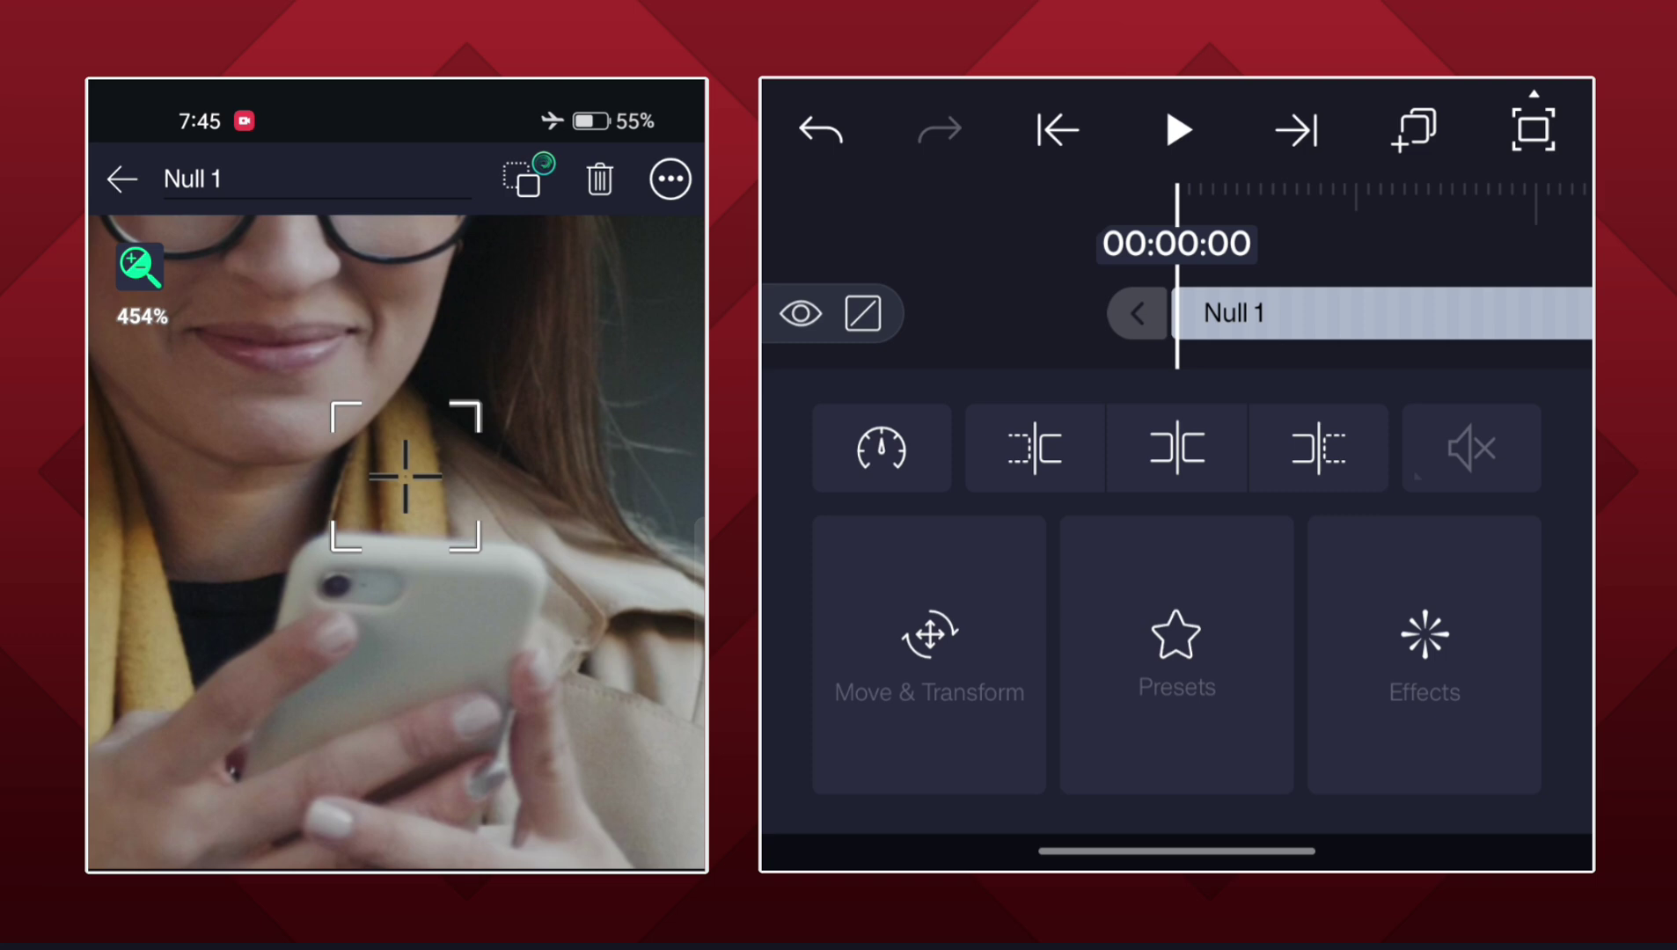
scroll(419, 524, "up", 2)
scroll(419, 523, "up", 2)
scroll(419, 446, "up", 2)
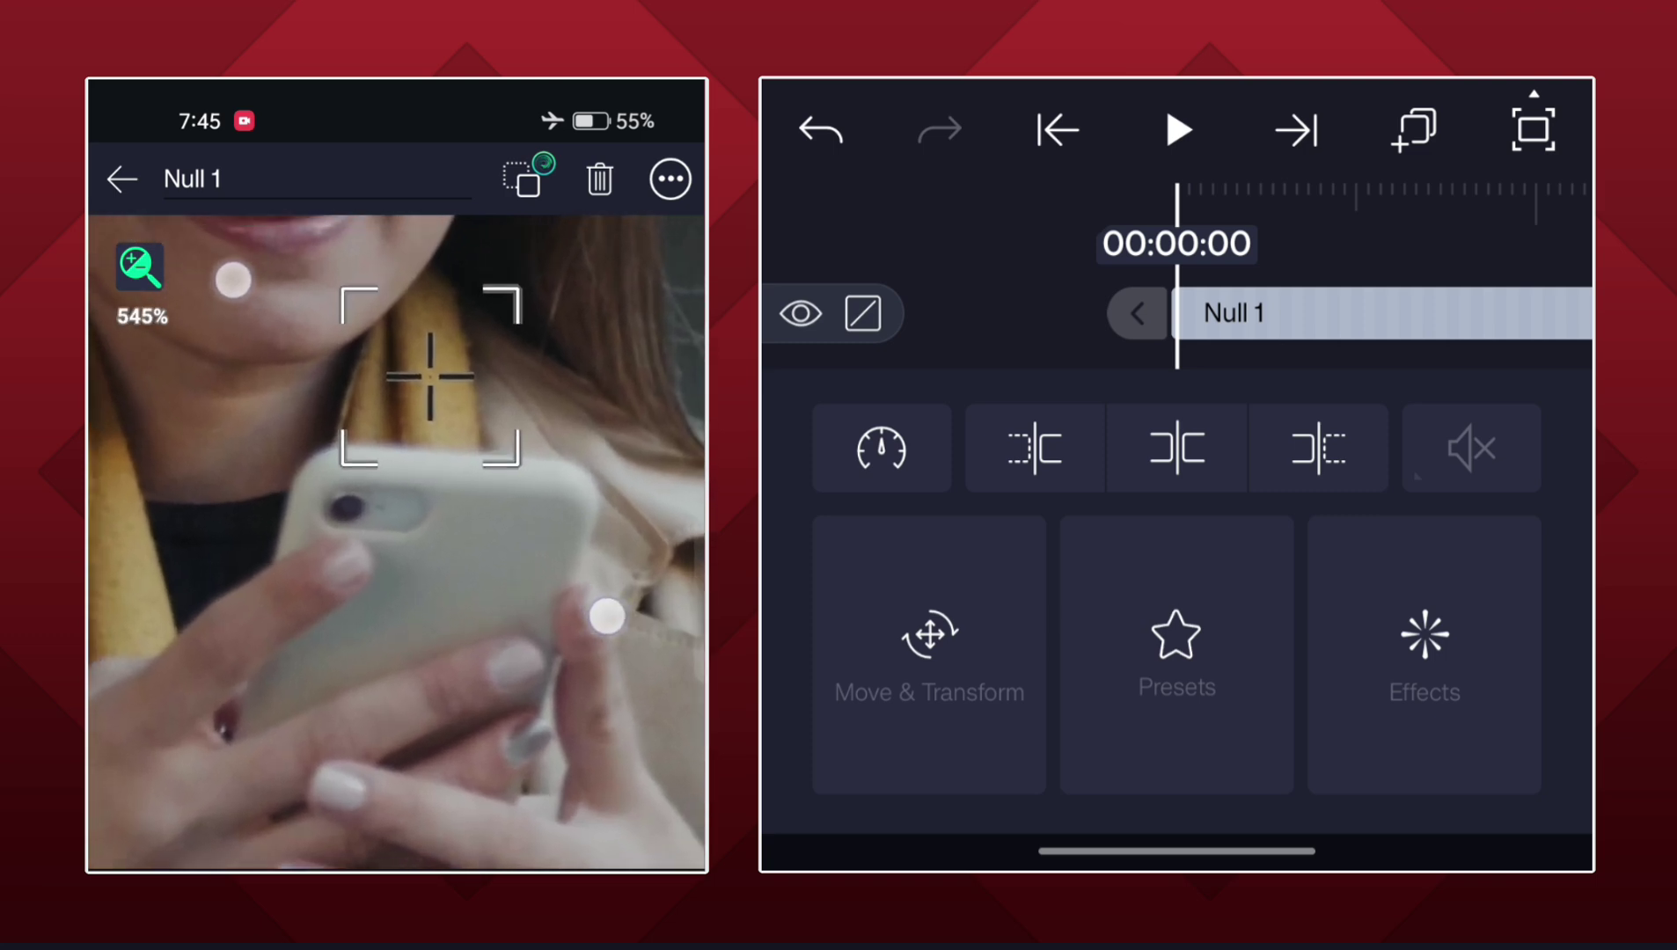
scroll(419, 445, "down", 1)
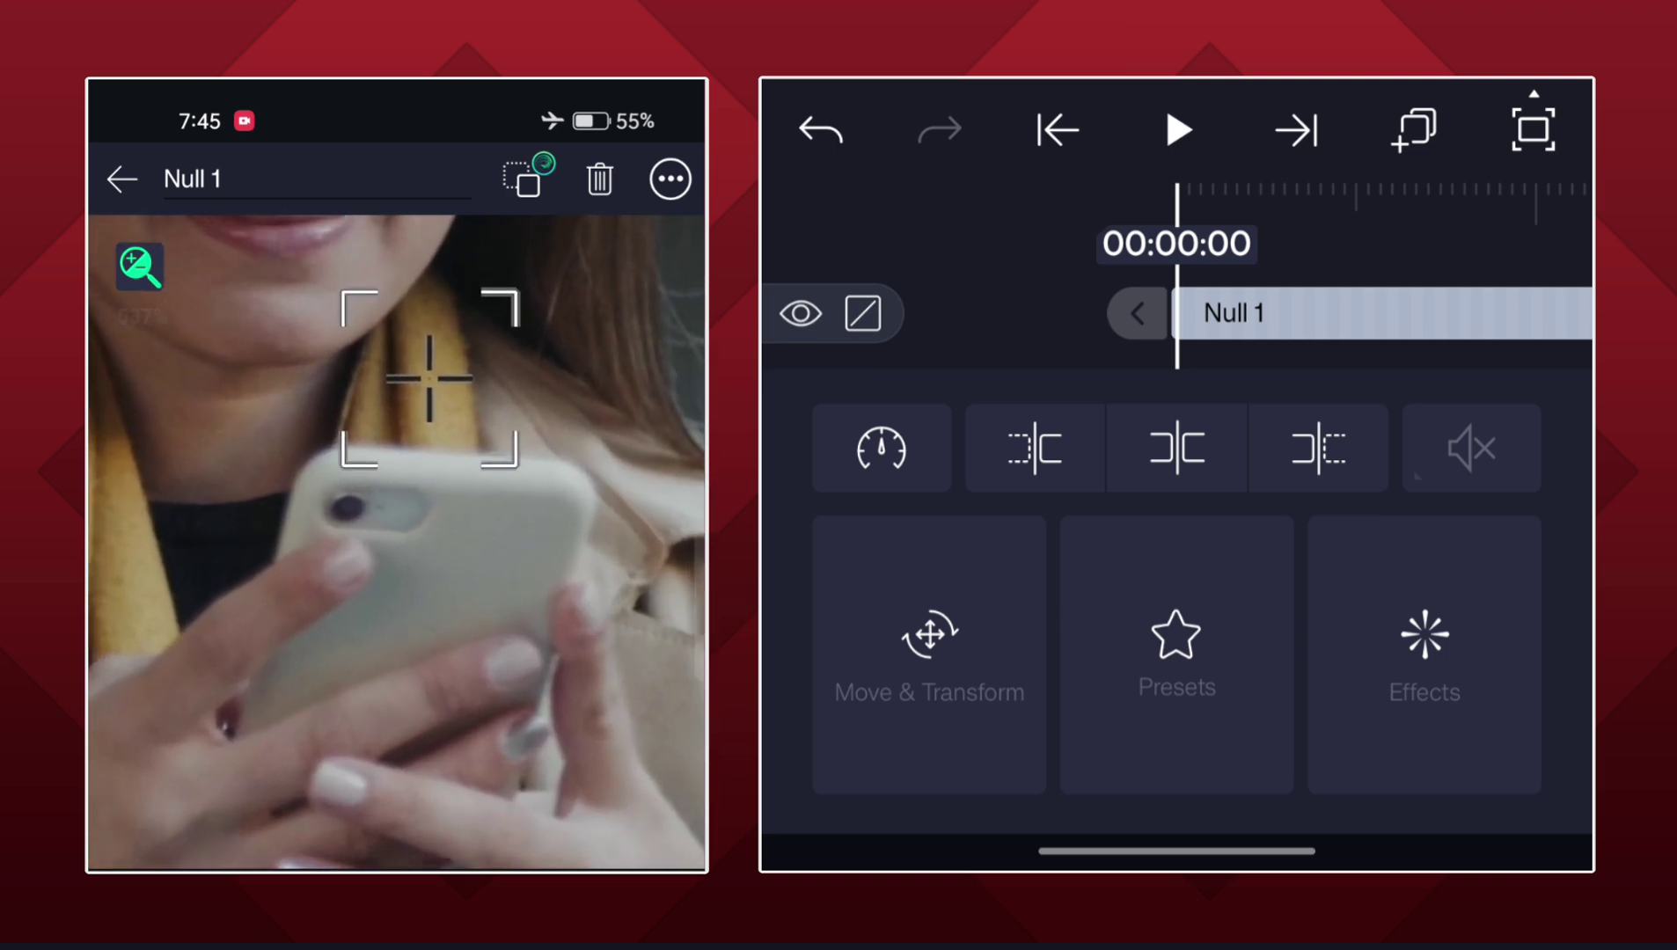
left_click(1337, 240)
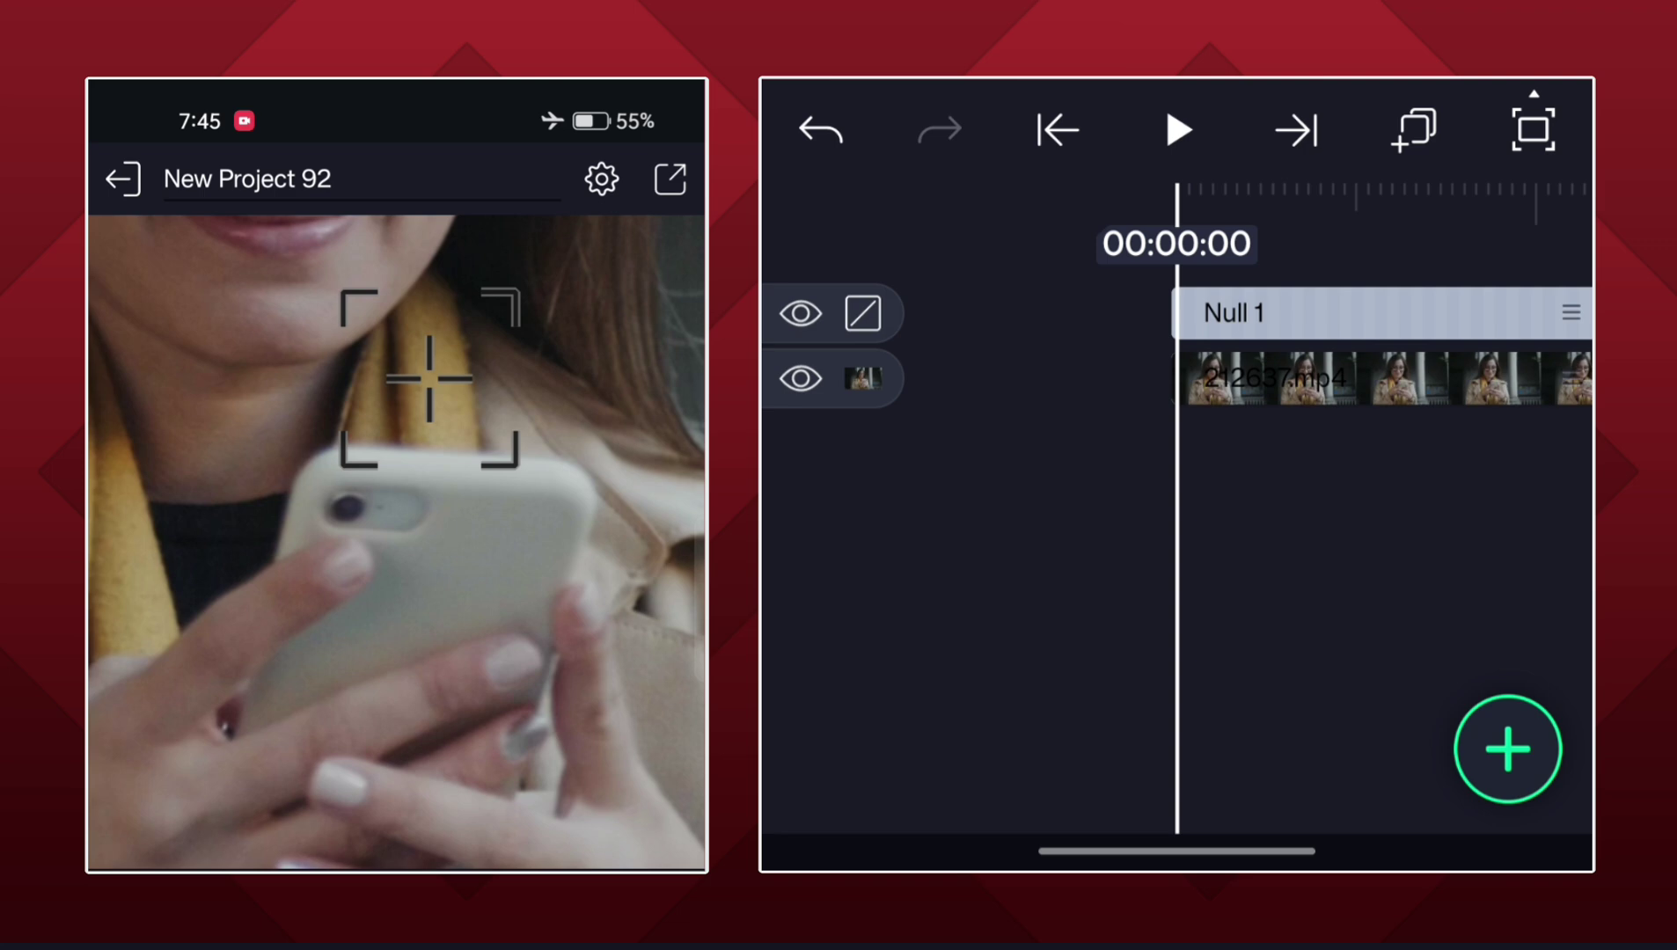
left_click(1363, 313)
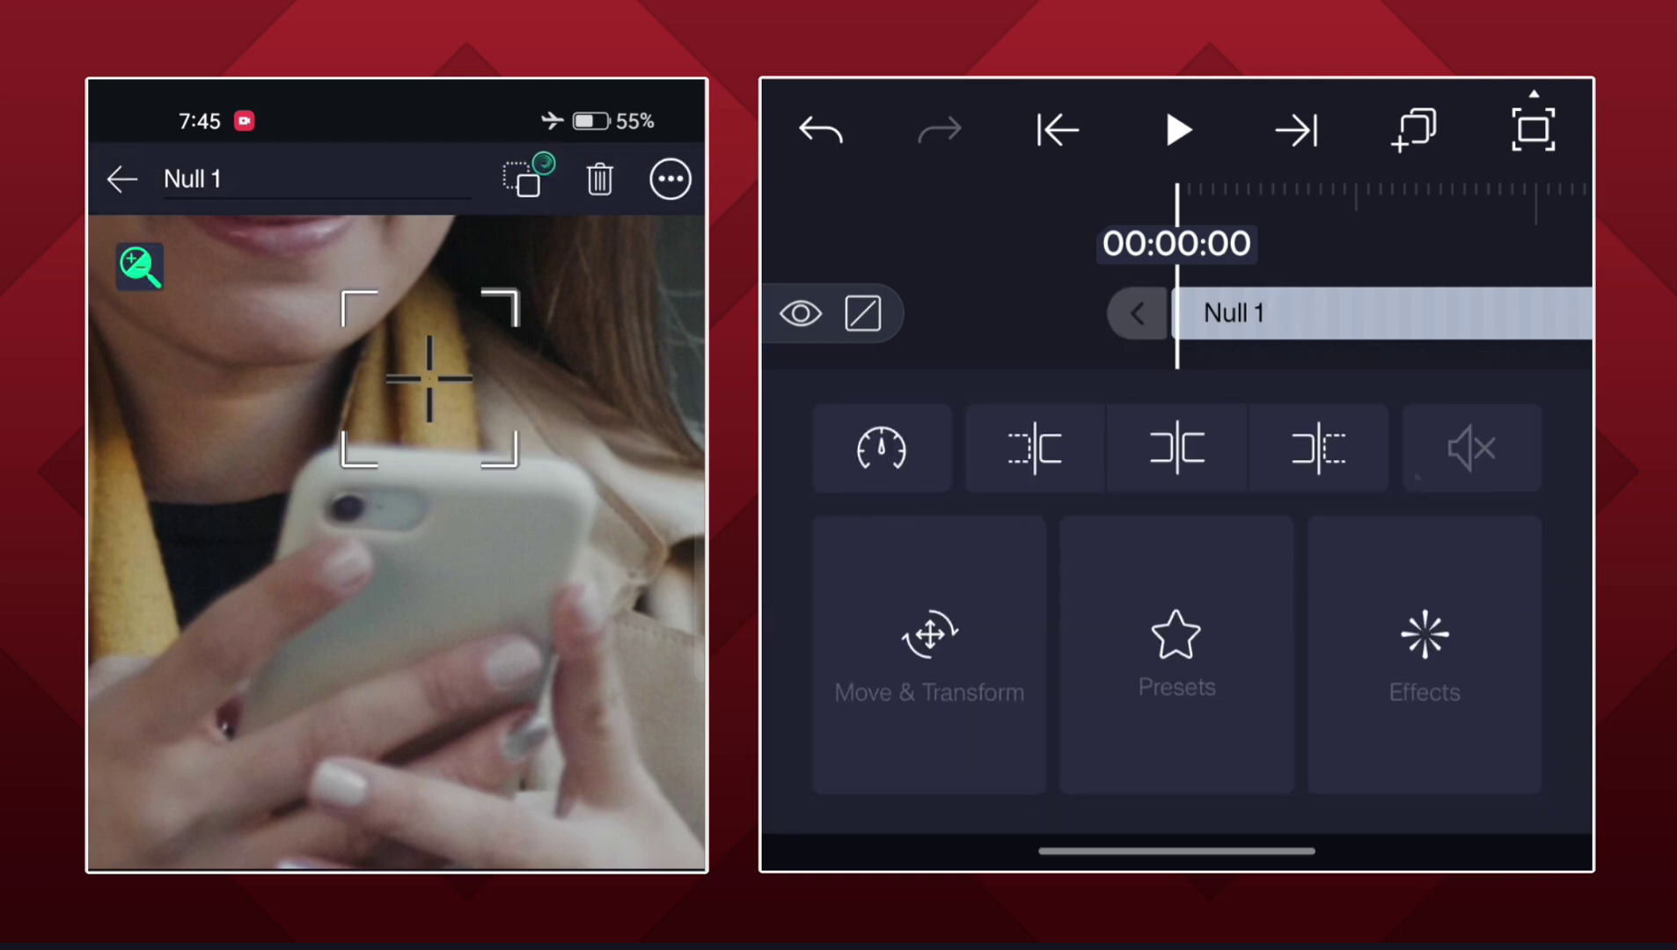
Position Null 1 over the phone's camera lens at the start of the clip.
left_click(946, 668)
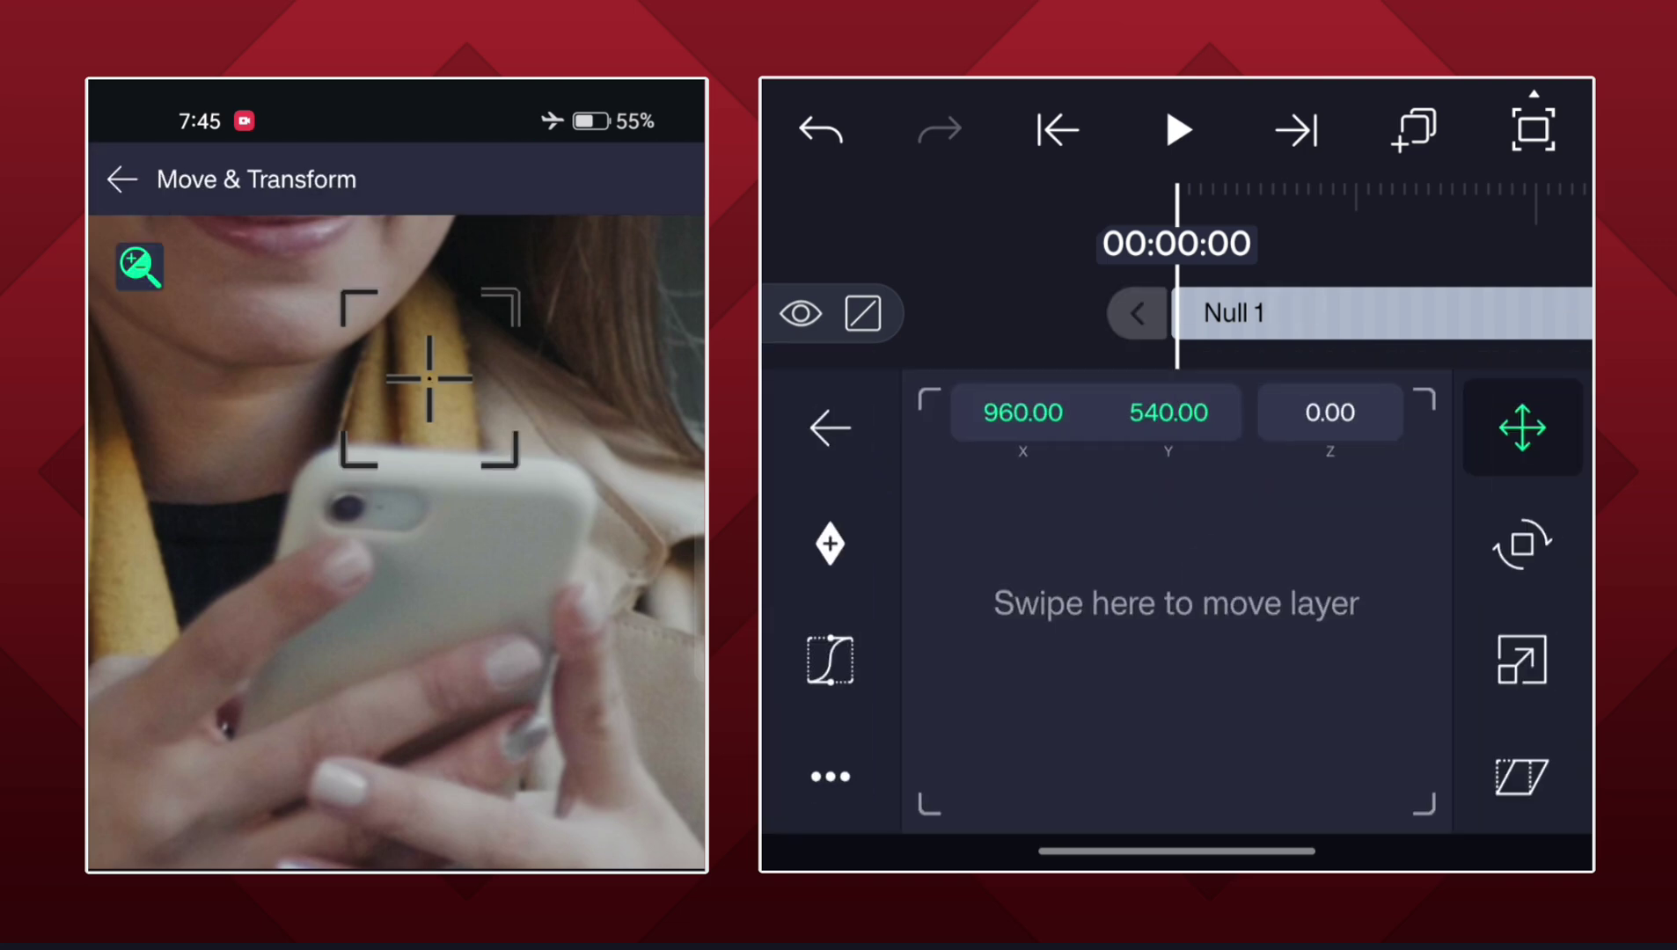
left_click_drag(1222, 572, 1174, 640)
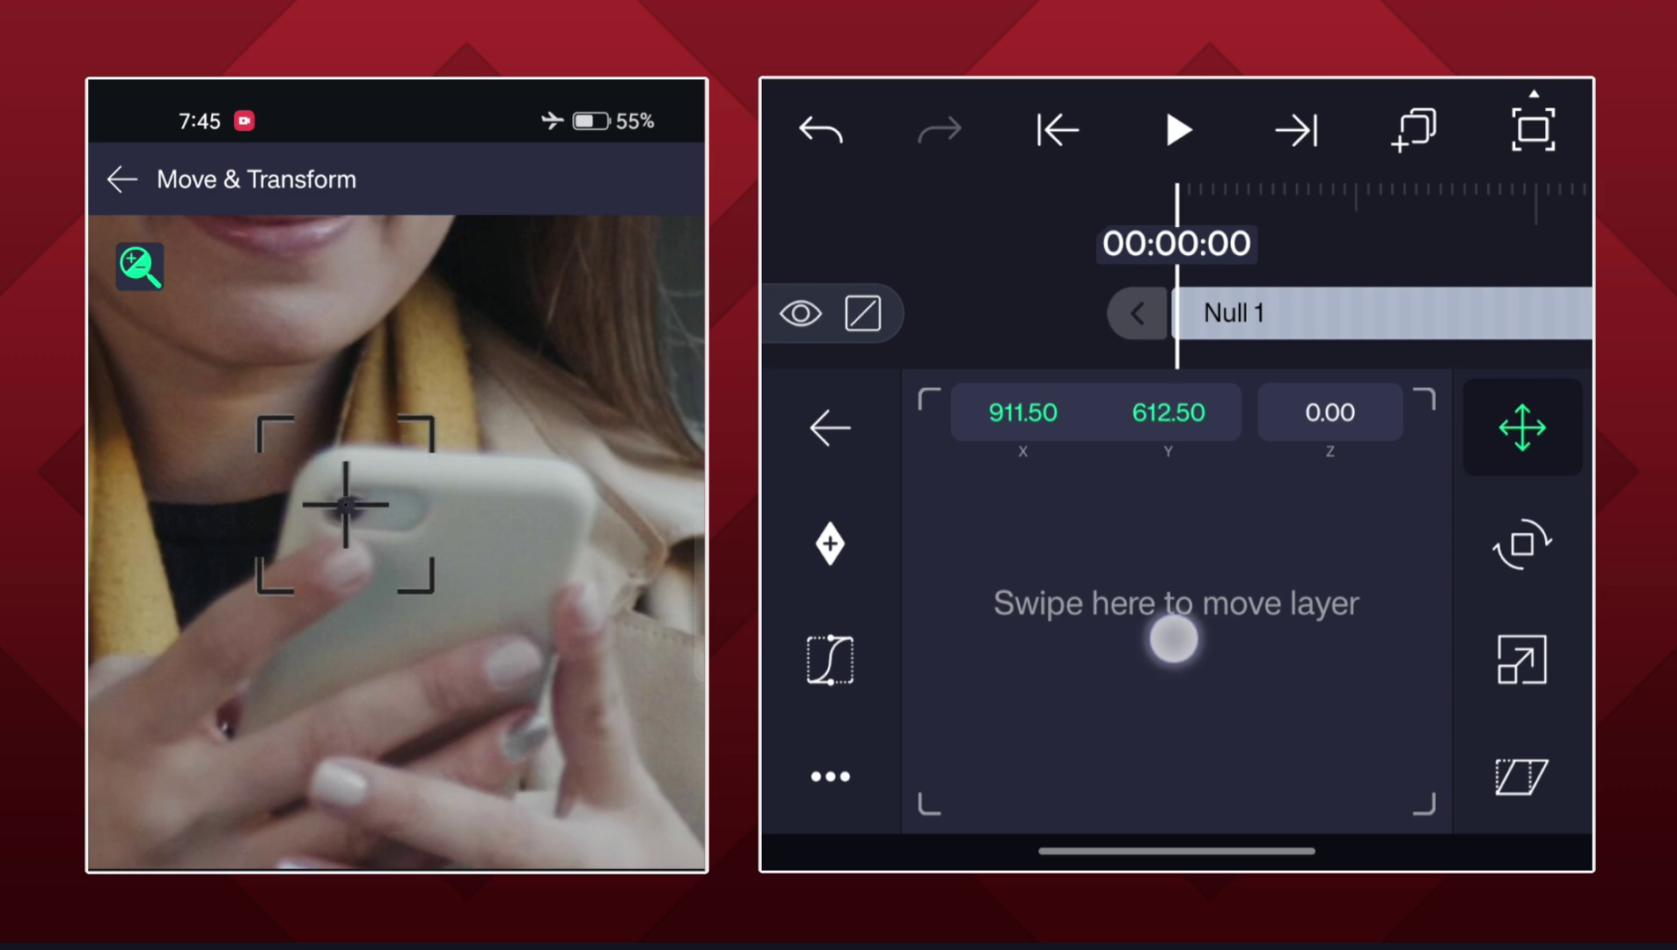
left_click_drag(1174, 640, 1174, 641)
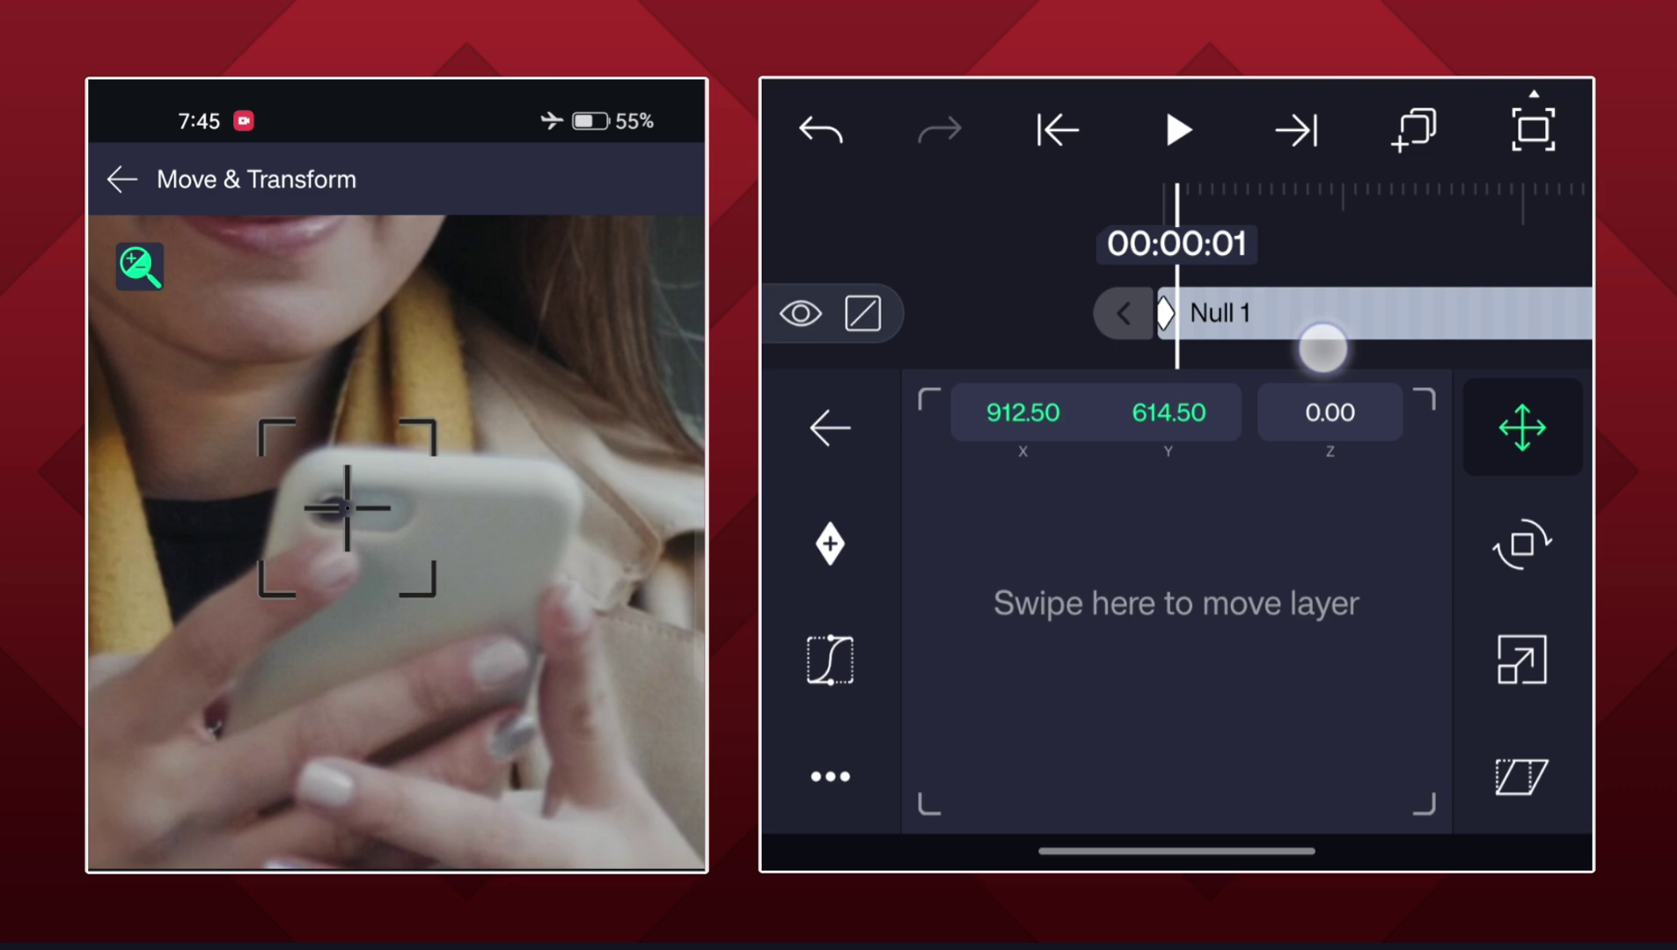
Track the phone through the opening stretch, realigning the null every few frames.
left_click_drag(1369, 336, 1206, 355)
left_click_drag(1246, 612, 1184, 640)
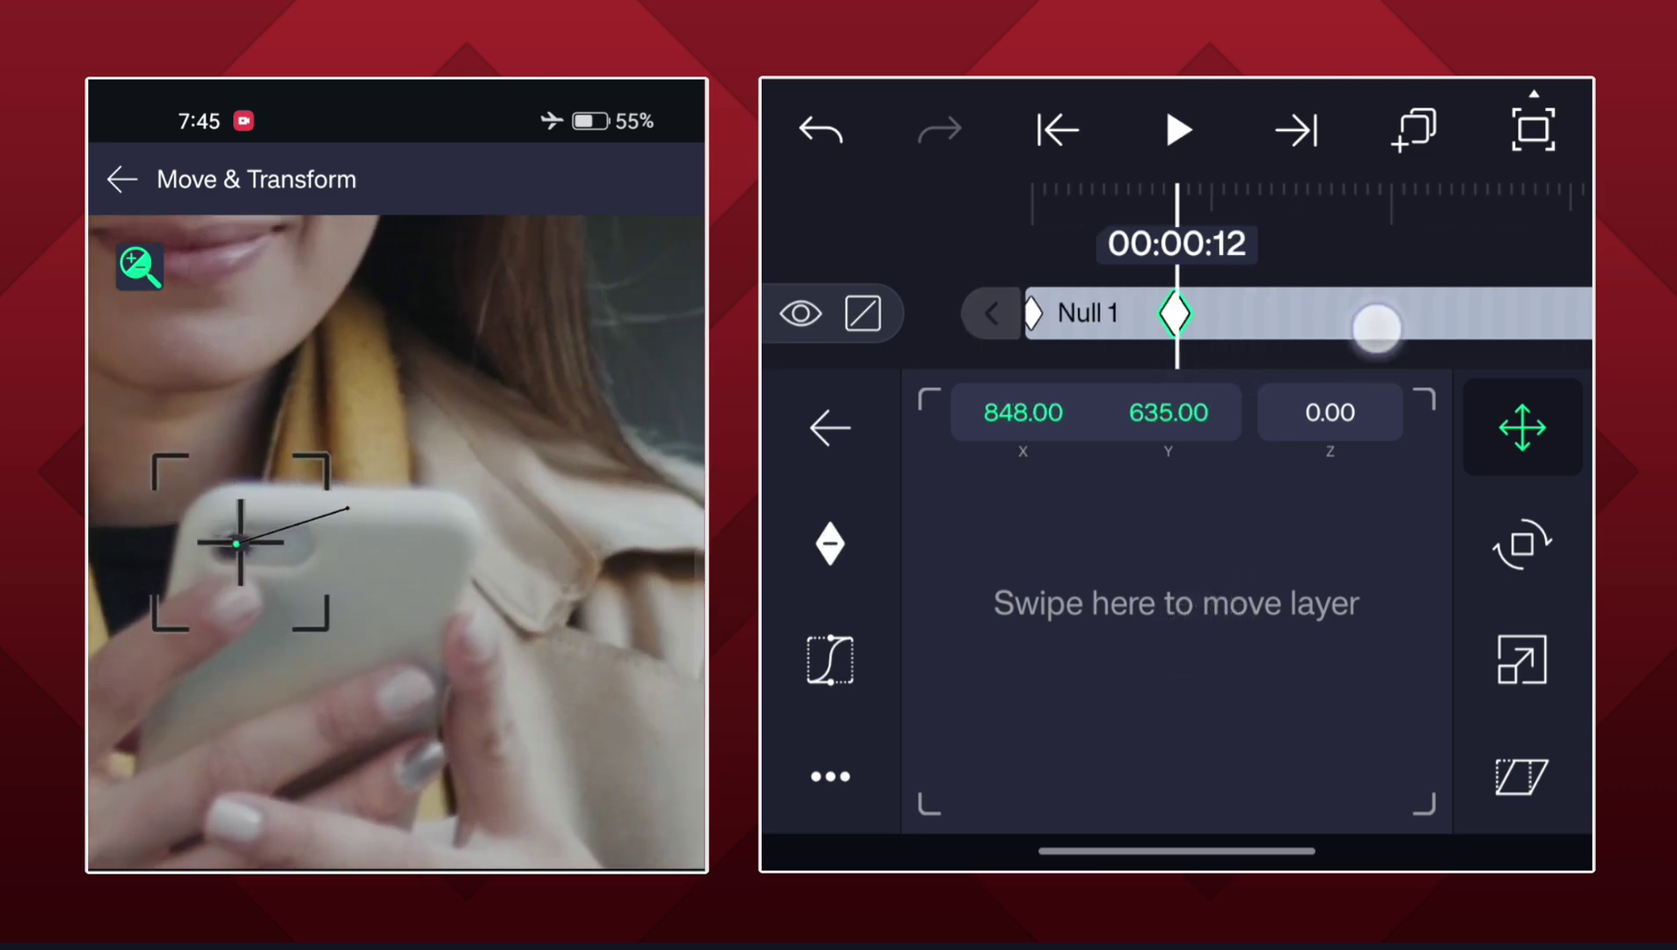
left_click_drag(1377, 328, 1246, 369)
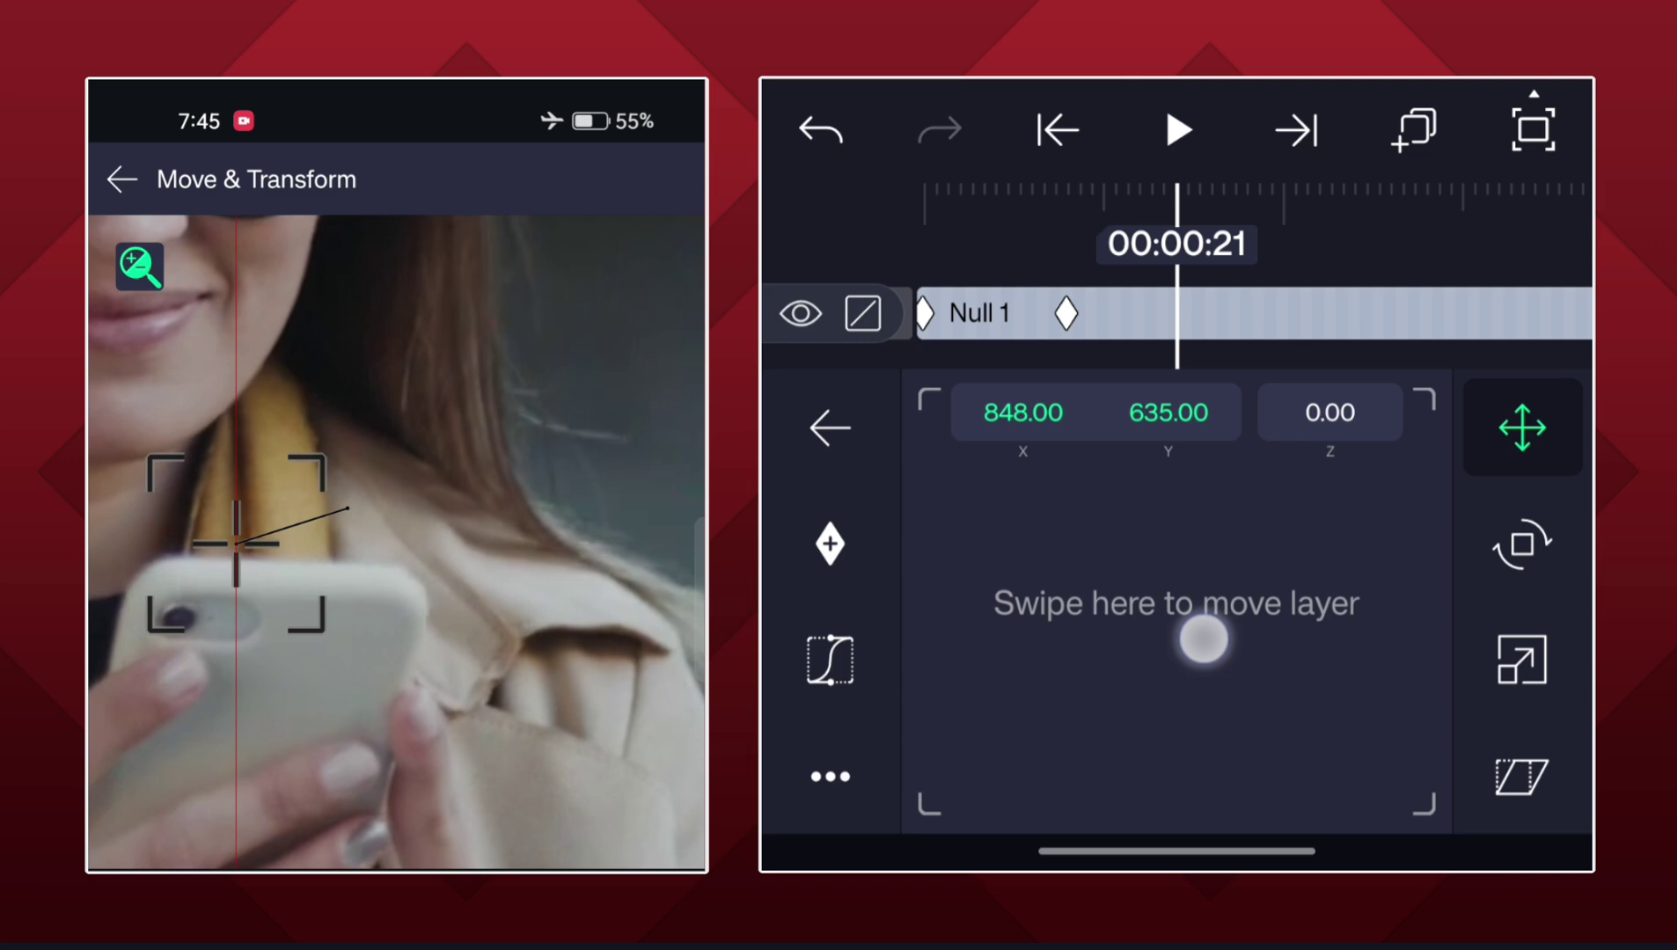
left_click_drag(1203, 639, 1179, 658)
left_click_drag(1414, 340, 1272, 362)
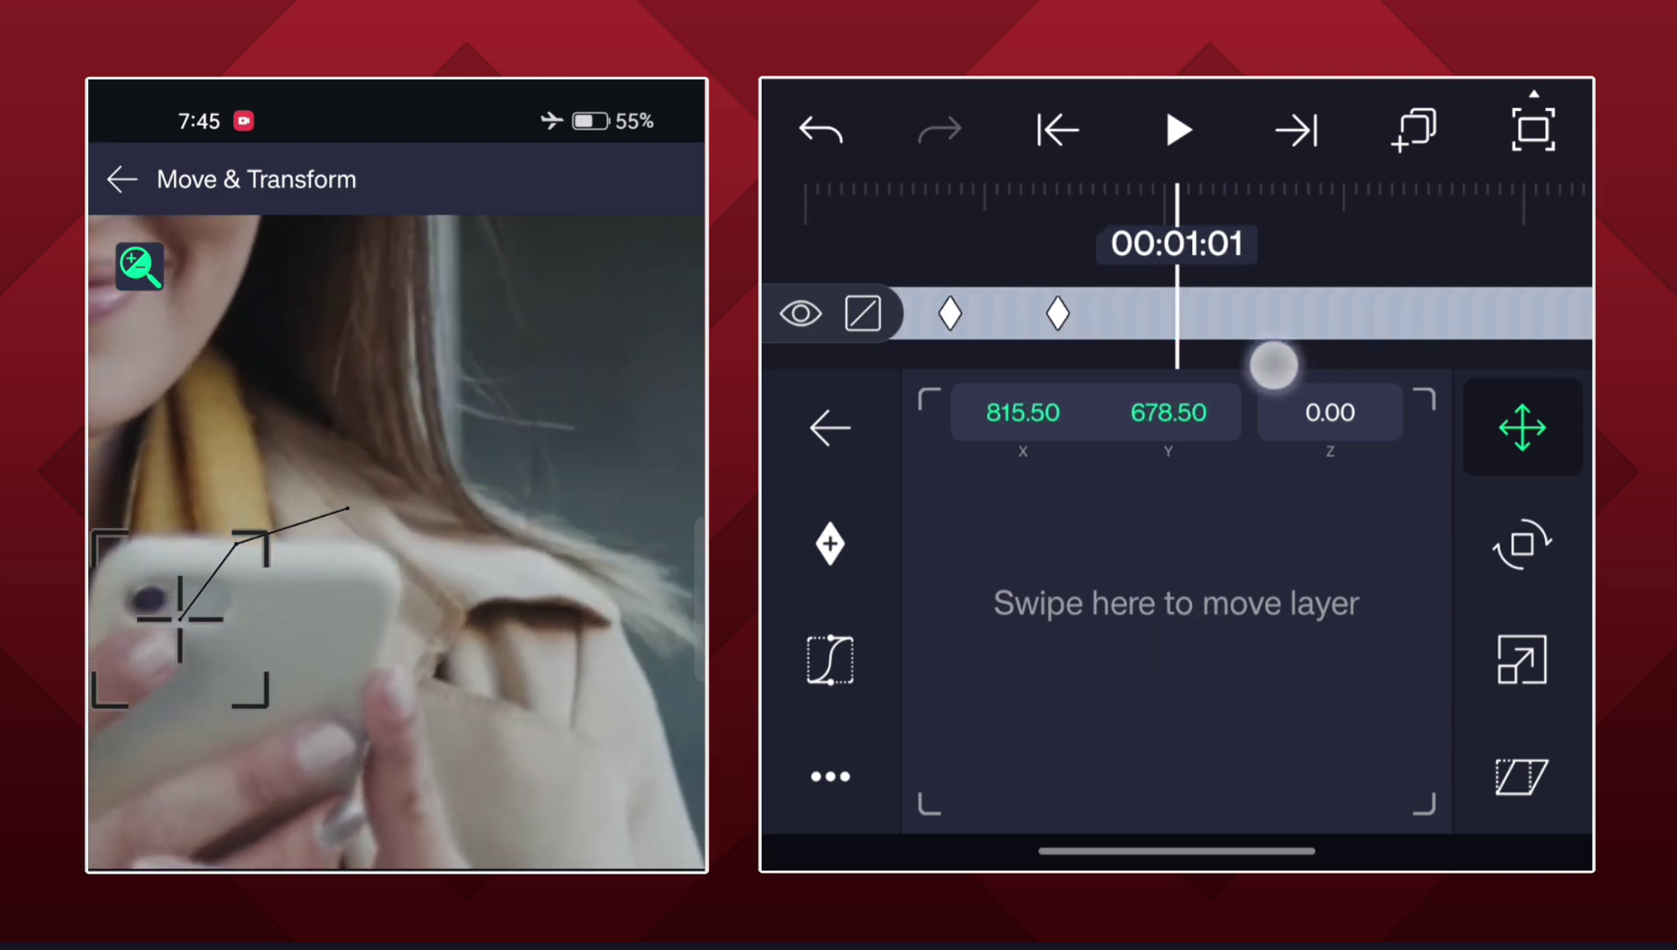
left_click_drag(1219, 647, 1200, 631)
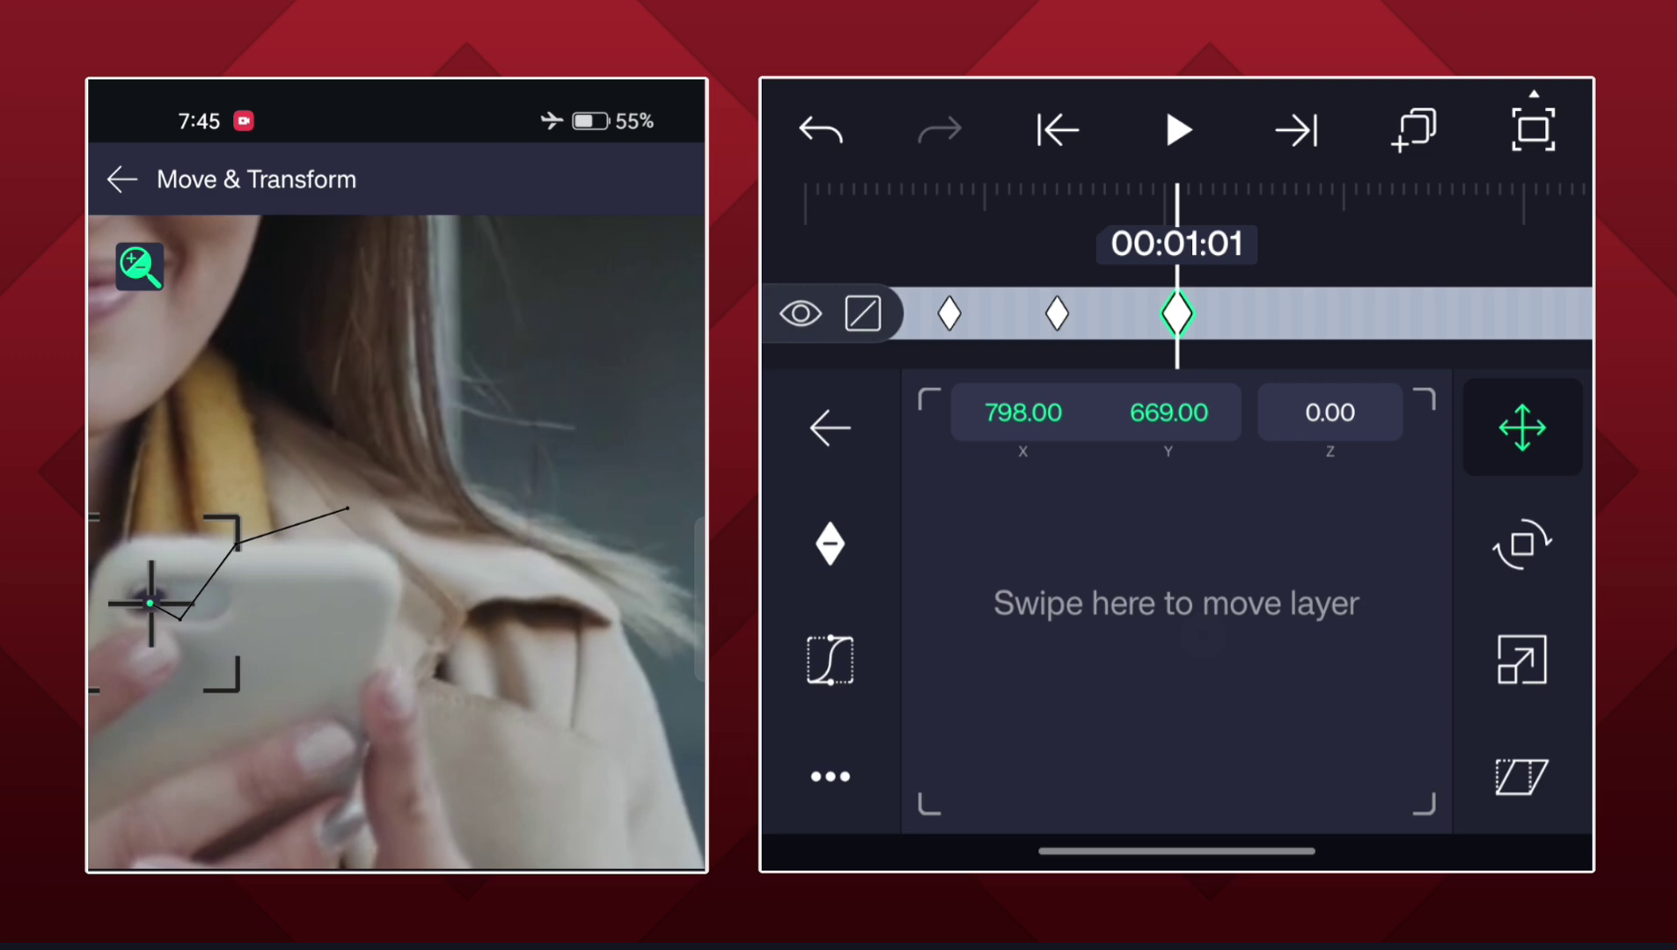
left_click_drag(1369, 331, 1254, 341)
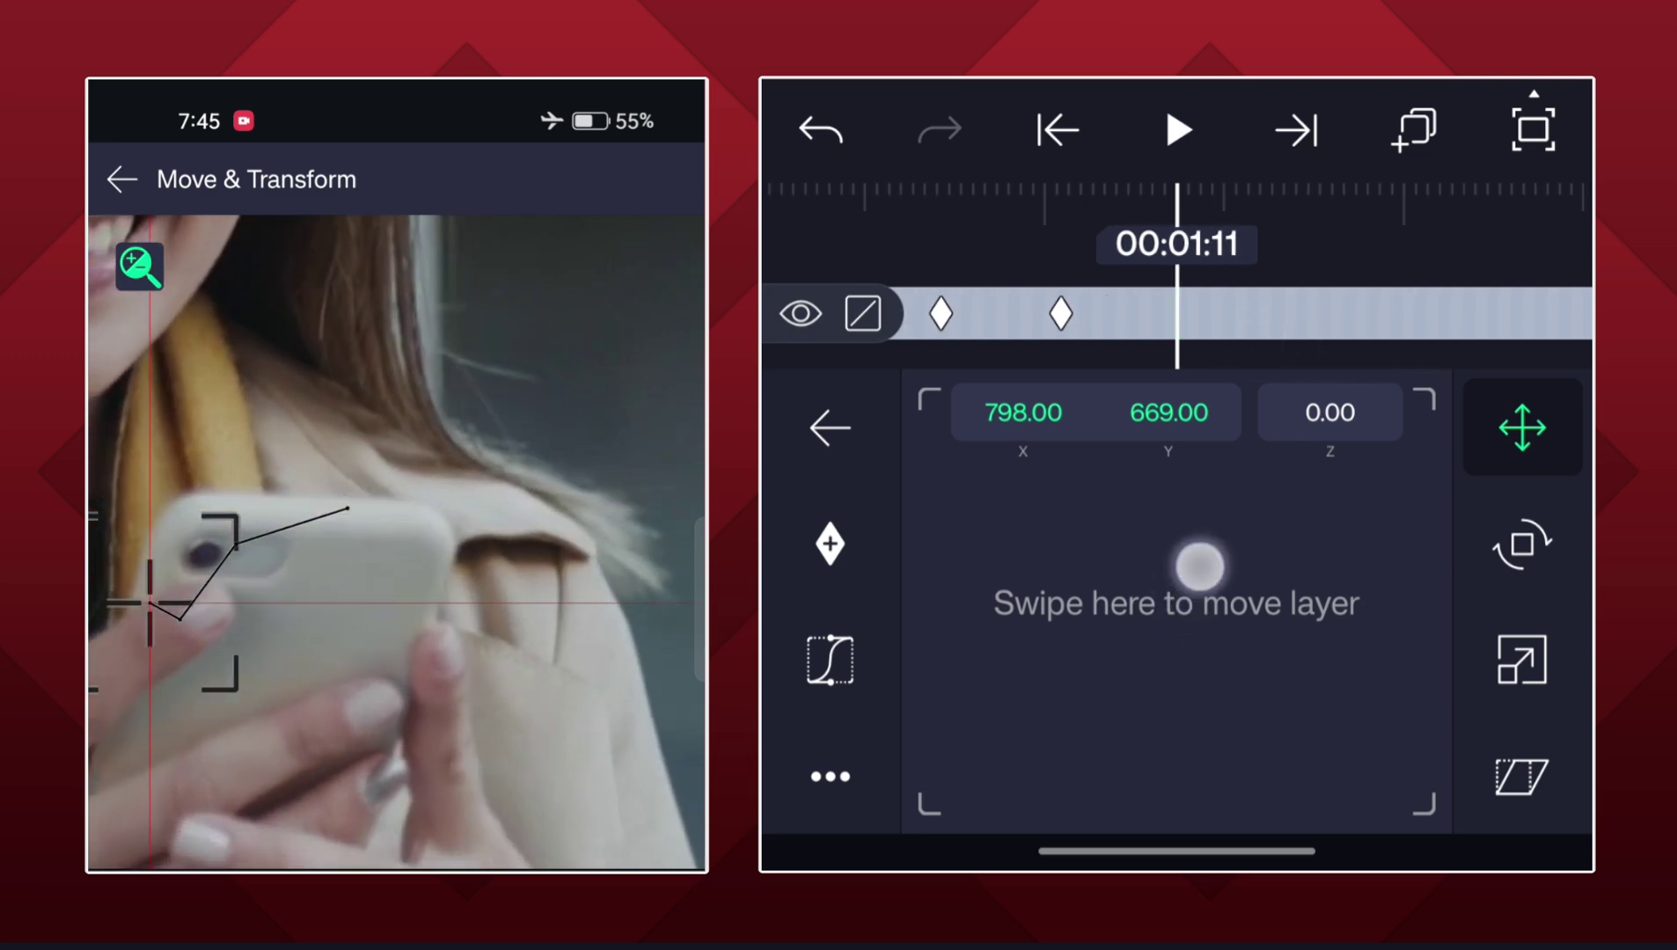
left_click_drag(1198, 564, 1237, 566)
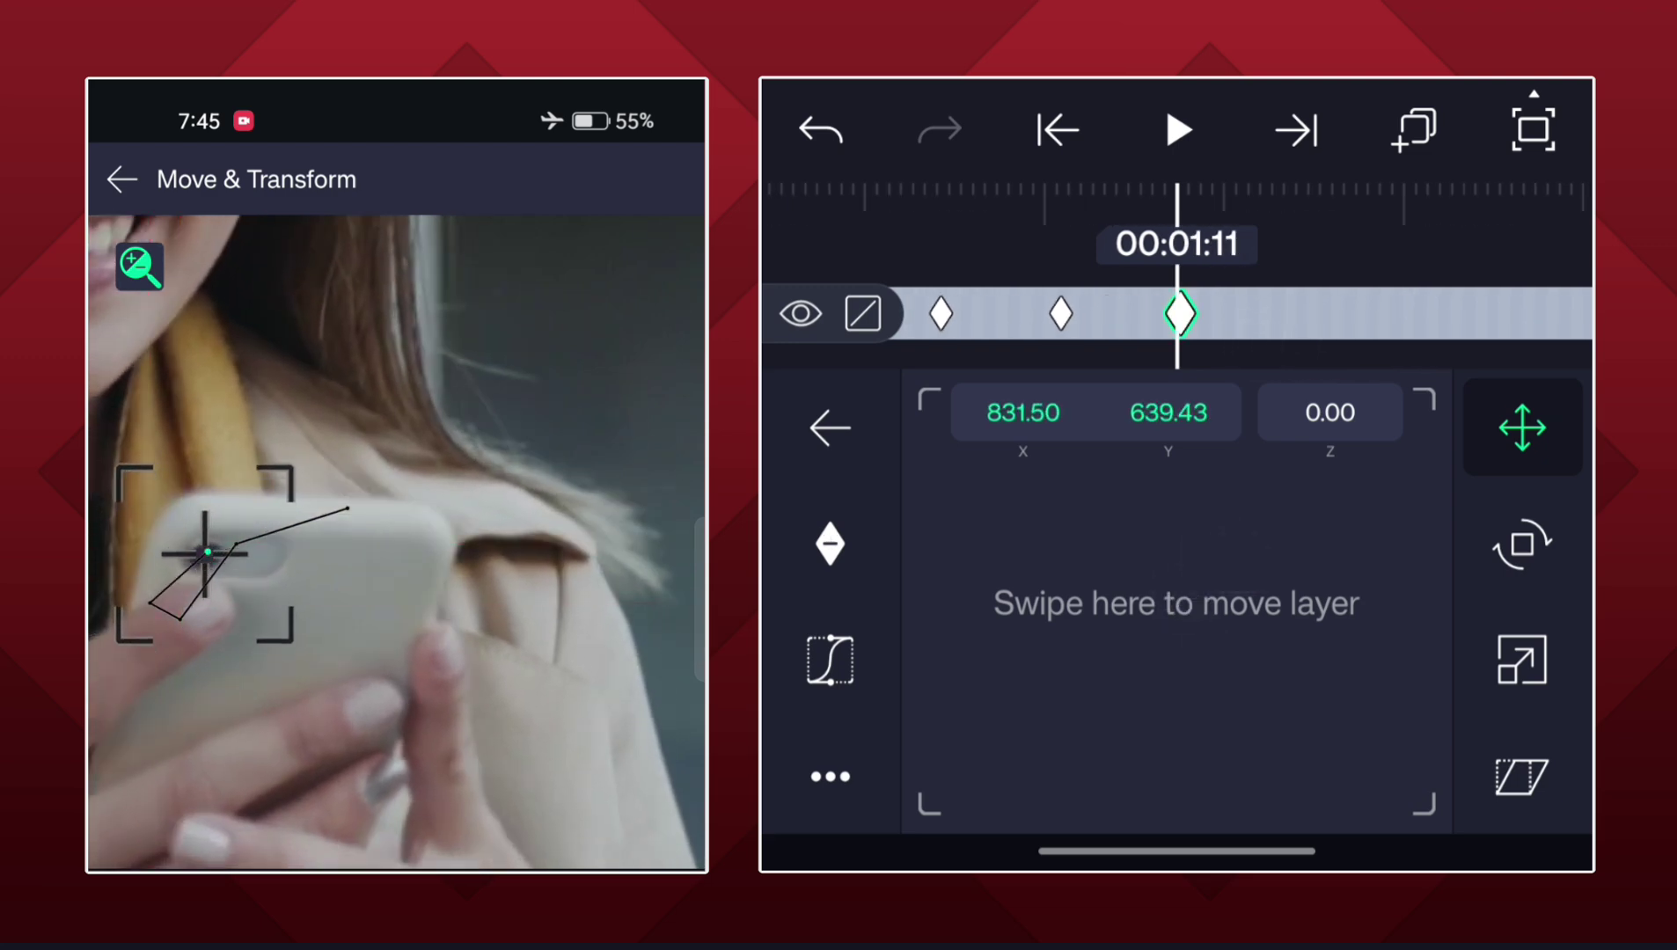
left_click_drag(1380, 340, 1246, 360)
mouse_move(1195, 615)
left_mouse_down()
mouse_move(1220, 623)
mouse_move(1209, 590)
left_mouse_up()
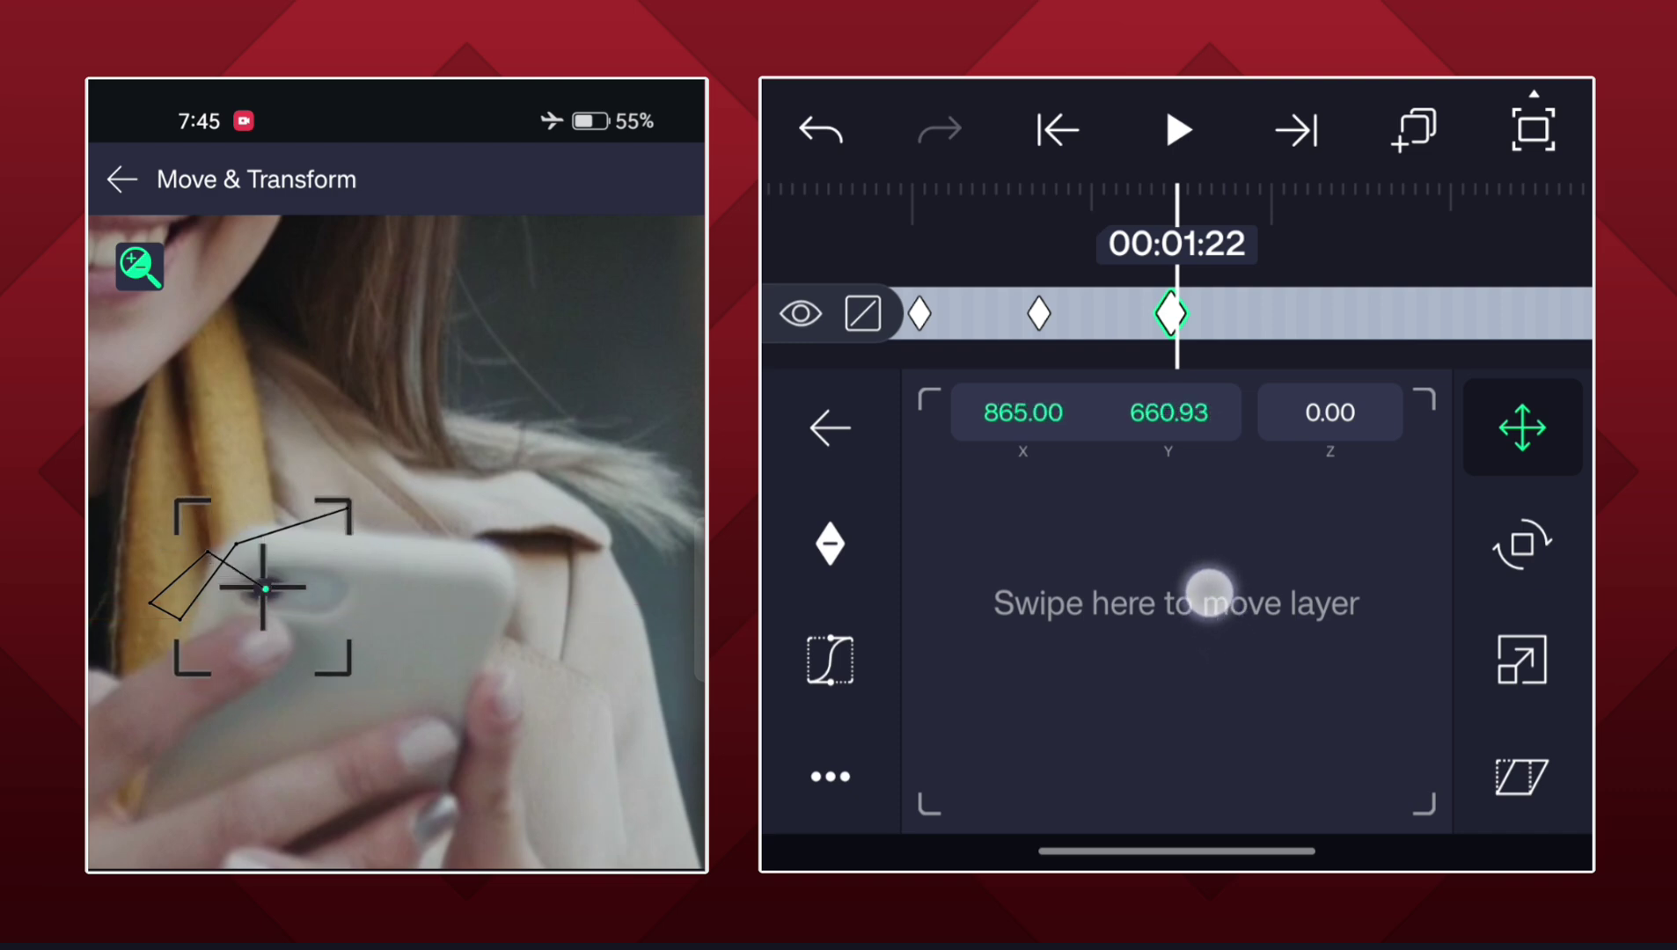
left_click_drag(1390, 330, 1258, 338)
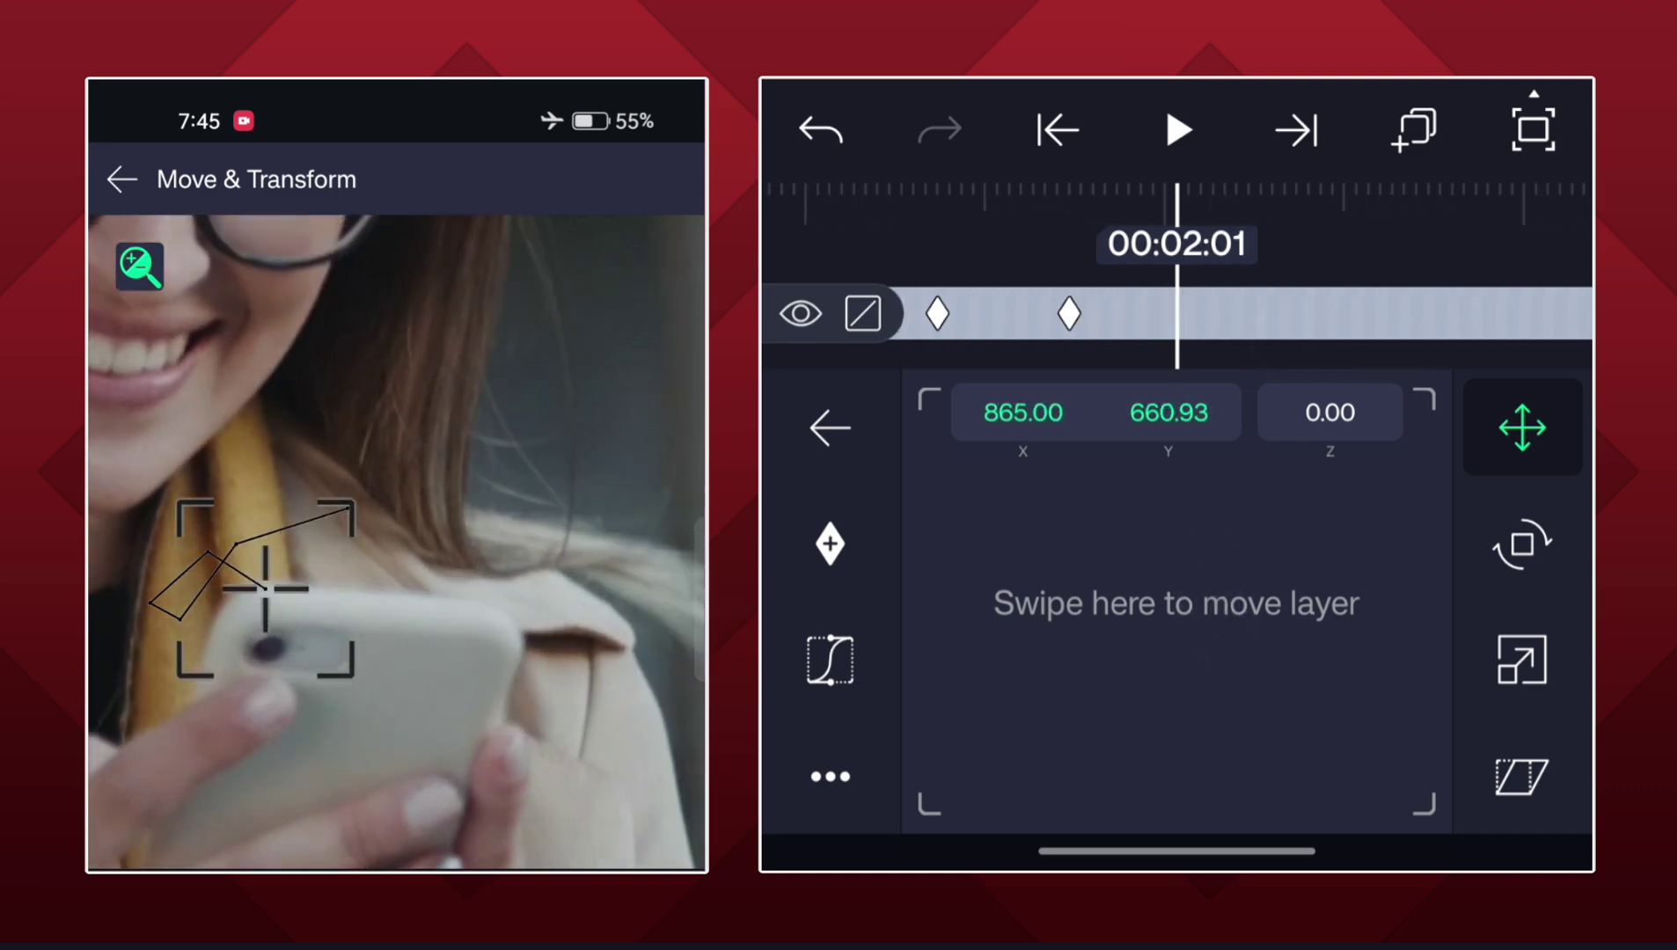
left_click_drag(1209, 596, 1212, 650)
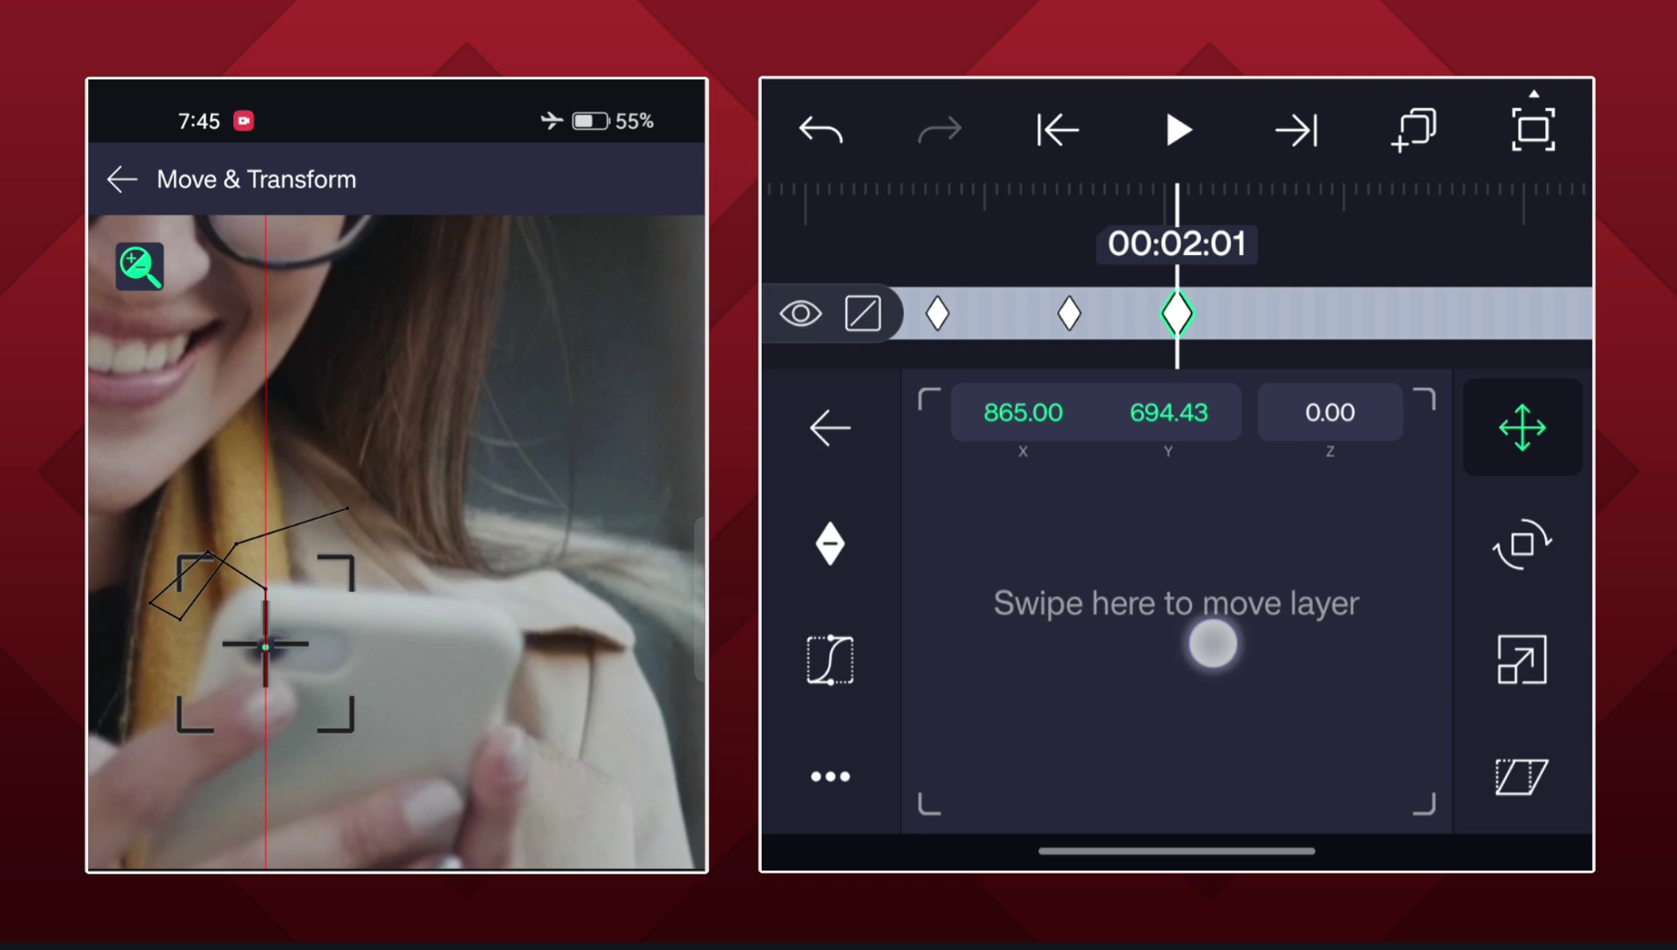
left_click_drag(1385, 340, 1258, 338)
mouse_move(1236, 609)
left_mouse_down()
mouse_move(1236, 628)
mouse_move(1241, 612)
left_mouse_up()
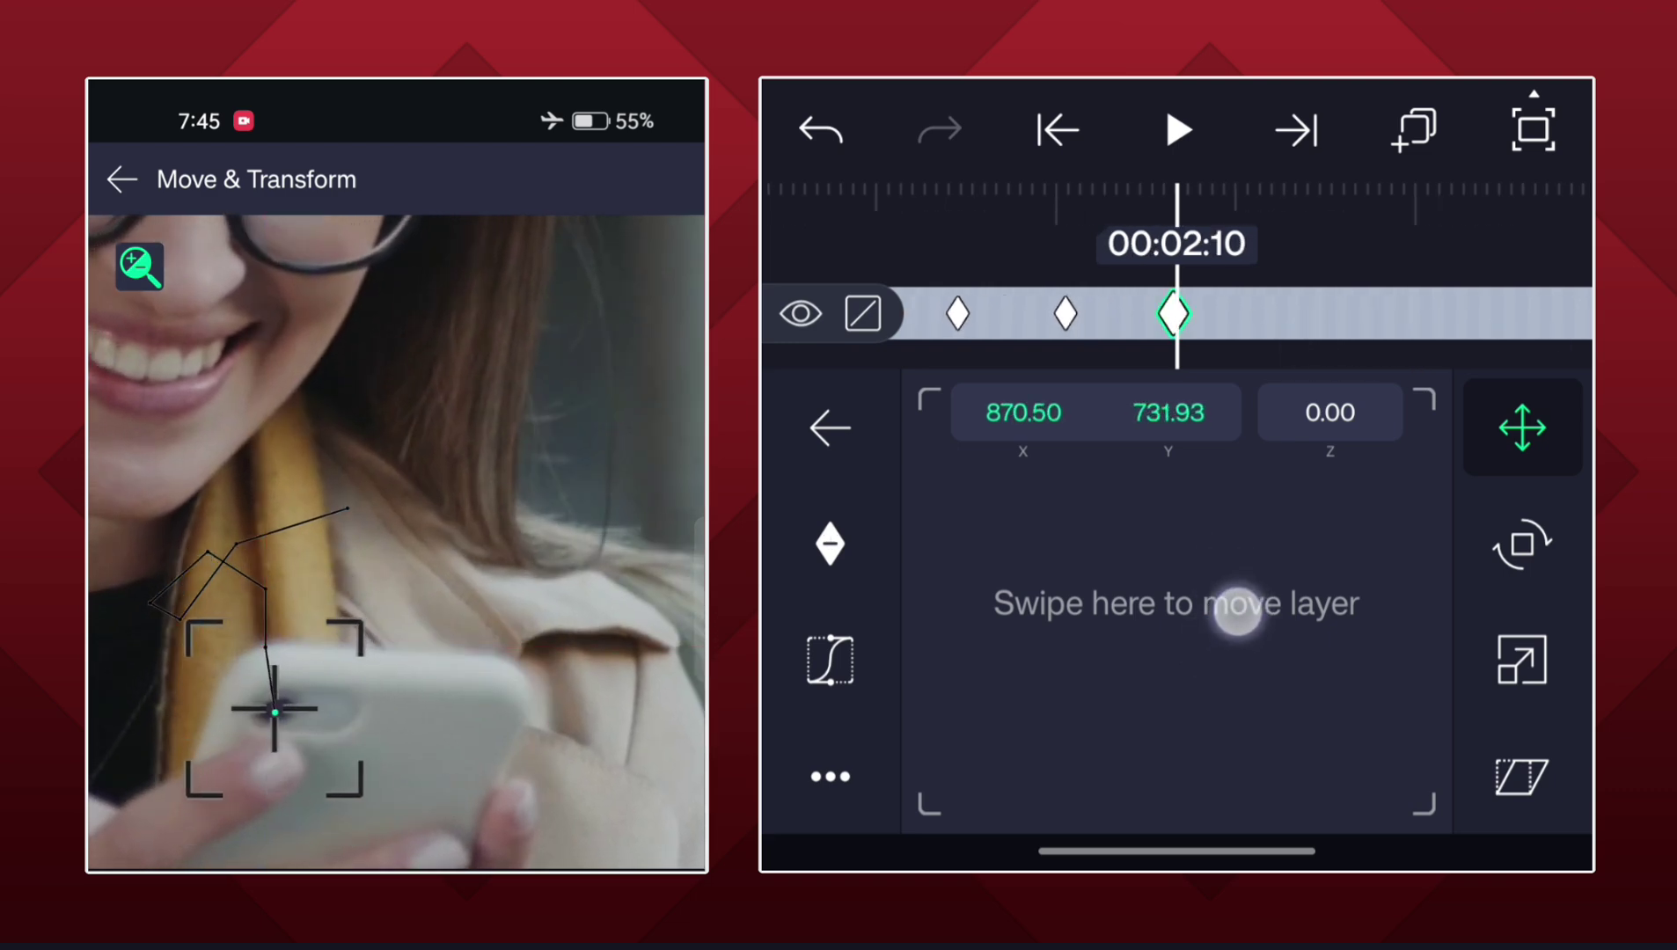
left_click_drag(1372, 328, 1232, 337)
mouse_move(1246, 590)
left_mouse_down()
mouse_move(1183, 546)
mouse_move(1172, 564)
left_mouse_up()
left_click_drag(1397, 344, 1259, 344)
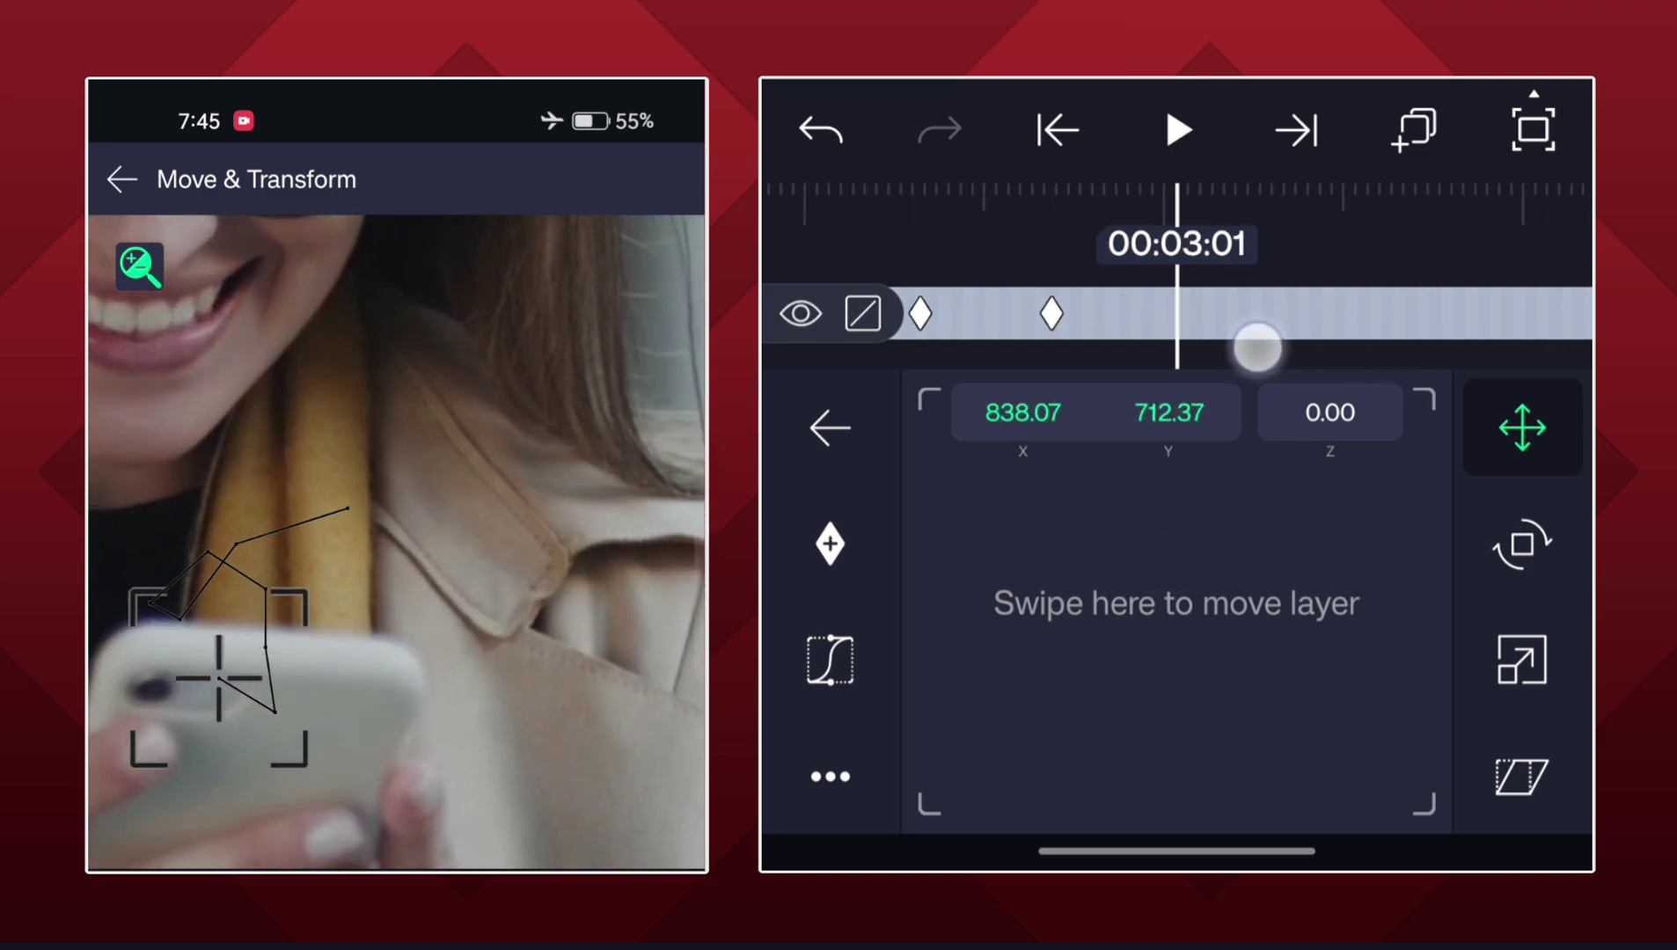
left_click_drag(1212, 556, 1161, 556)
left_click_drag(1363, 317, 1246, 323)
left_click_drag(1240, 579, 1280, 641)
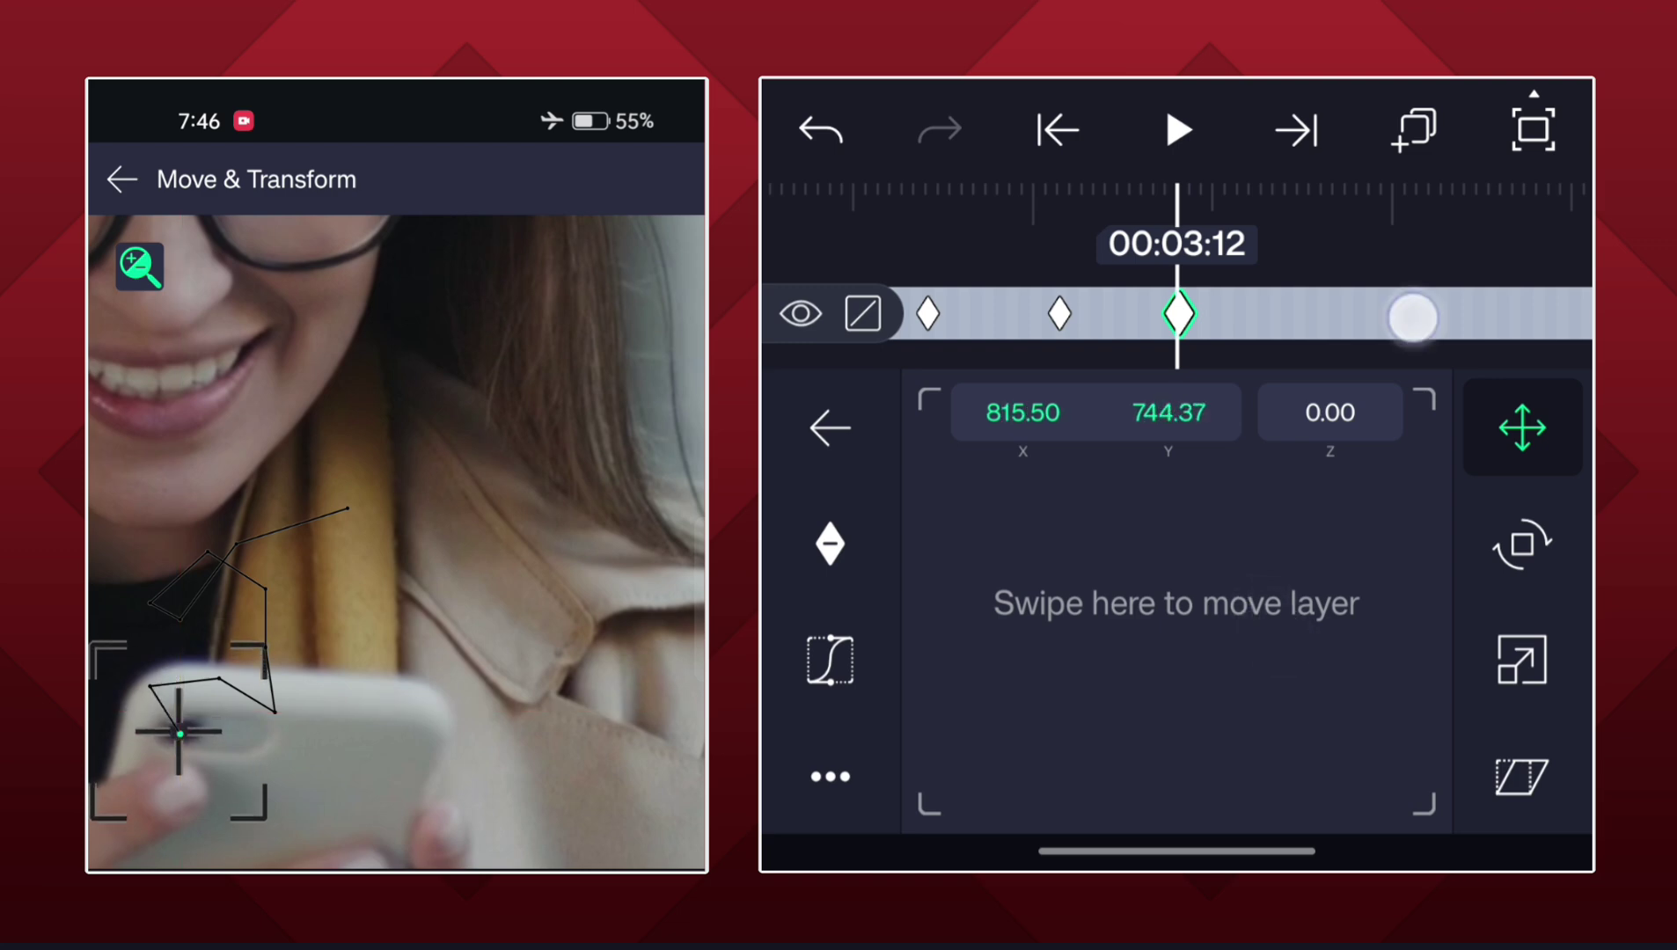
Continue keyframing the tracker onto the phone as it moves across frames.
left_click_drag(1413, 318, 1302, 320)
mouse_move(1224, 584)
left_mouse_down()
mouse_move(1262, 606)
mouse_move(1244, 596)
left_mouse_up()
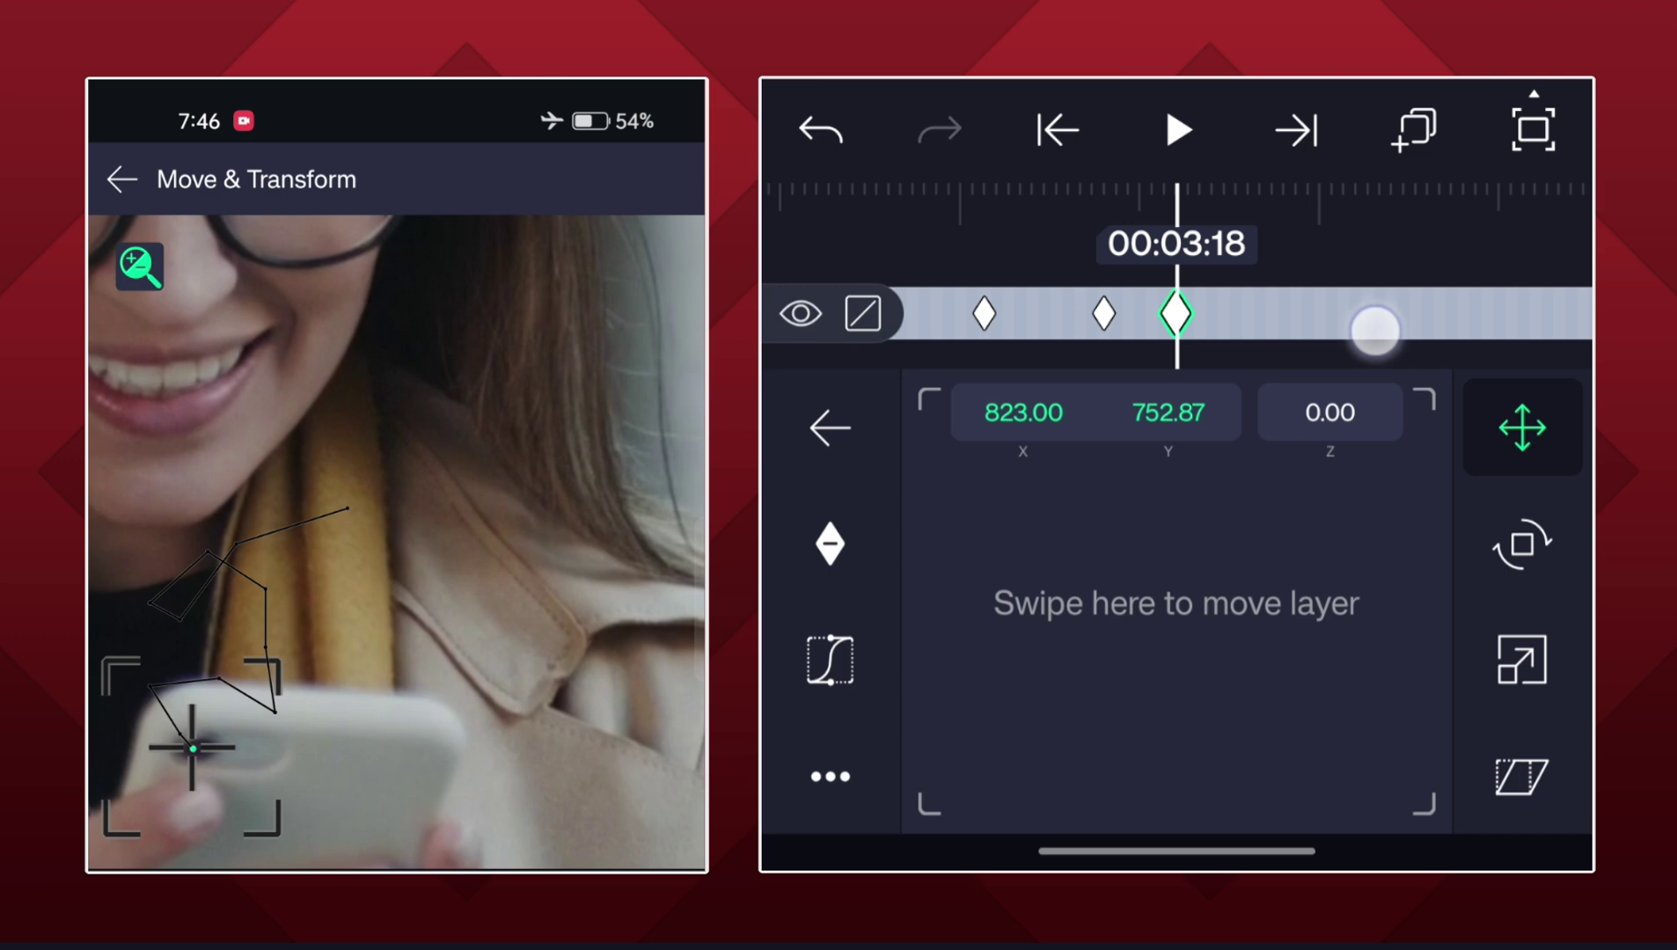
left_click_drag(1375, 330, 1325, 326)
left_click_drag(1187, 595, 1234, 537)
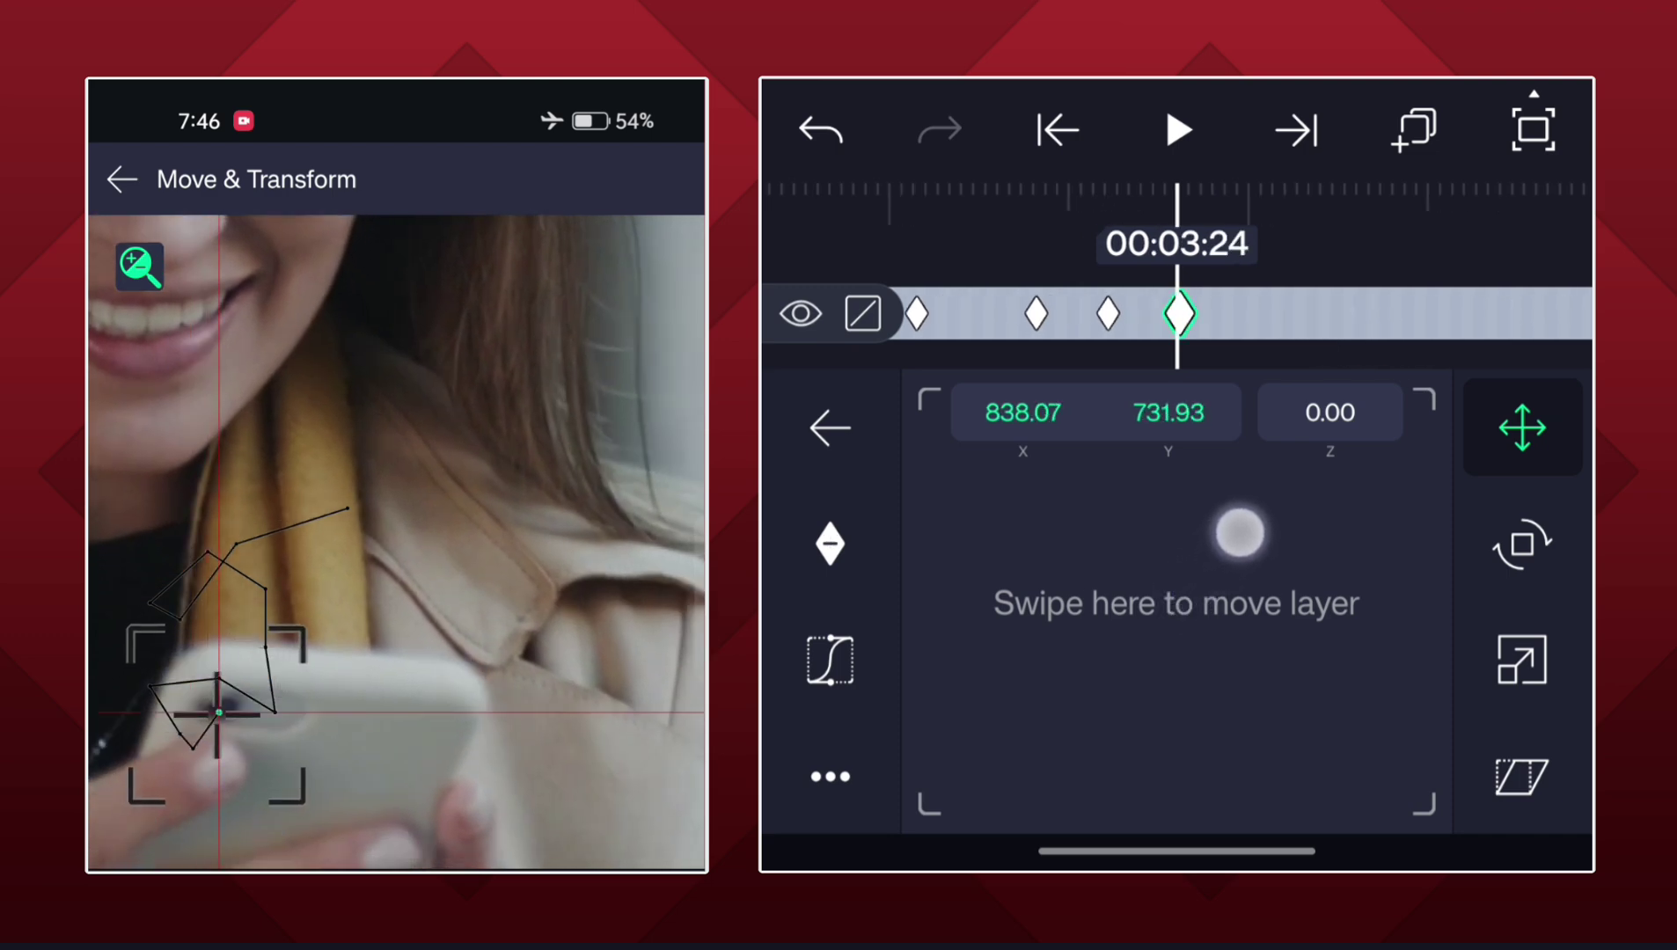
left_click_drag(1407, 317, 1340, 318)
left_click_drag(1218, 550, 1248, 542)
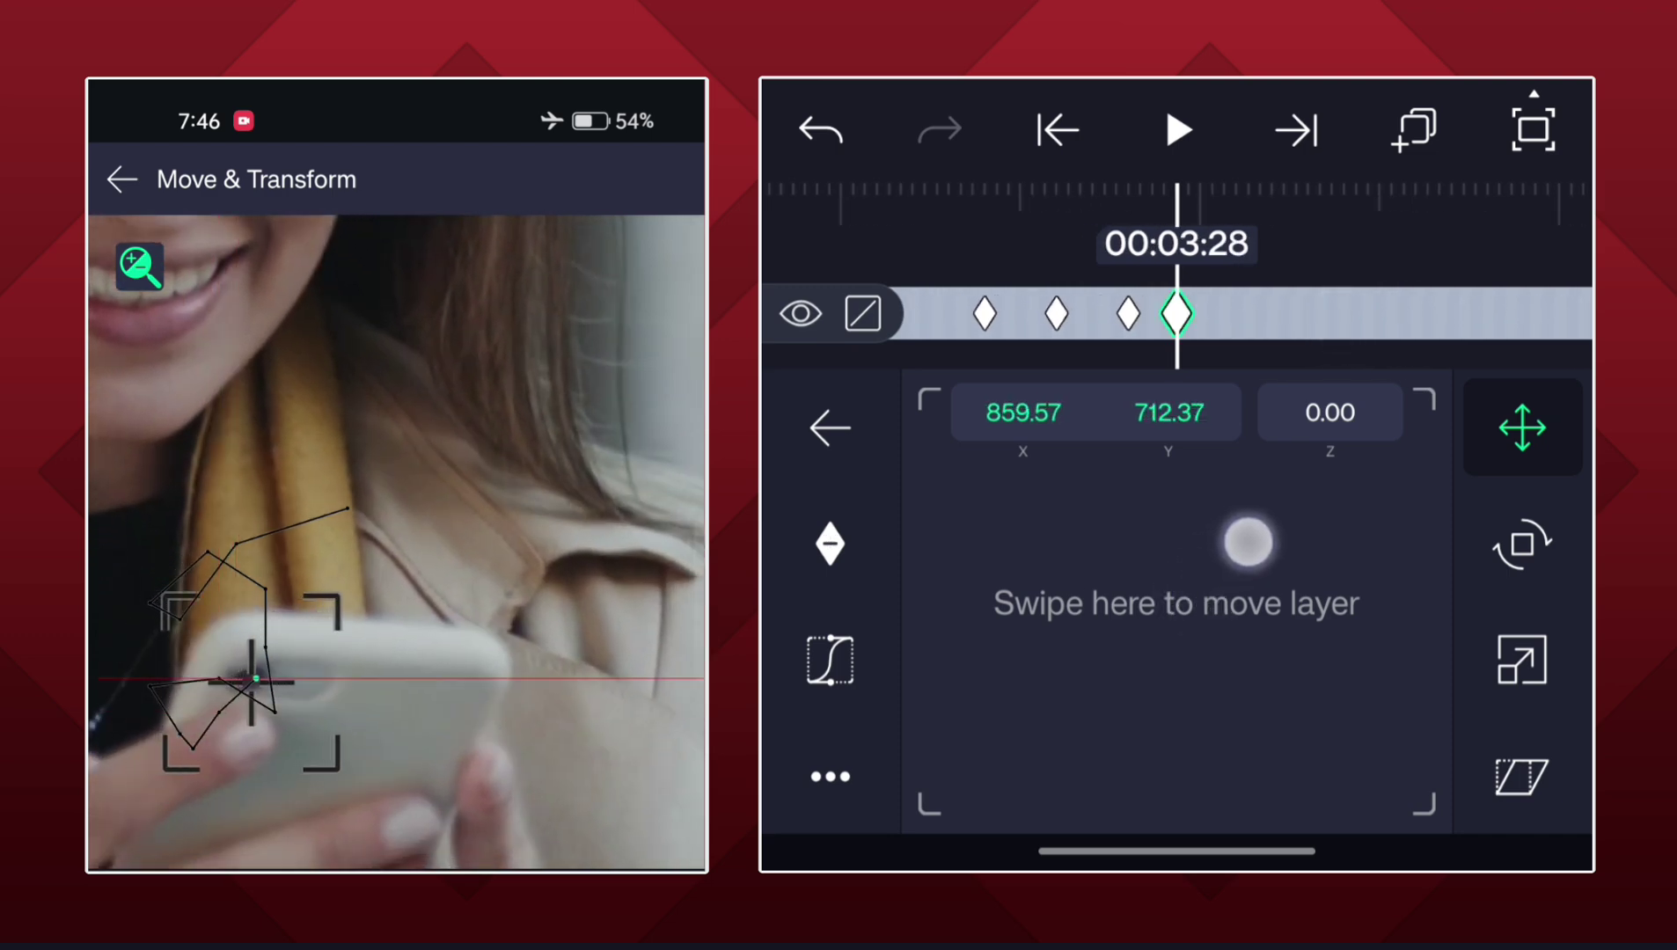
left_click_drag(1396, 334, 1284, 328)
left_click_drag(1211, 604, 1268, 589)
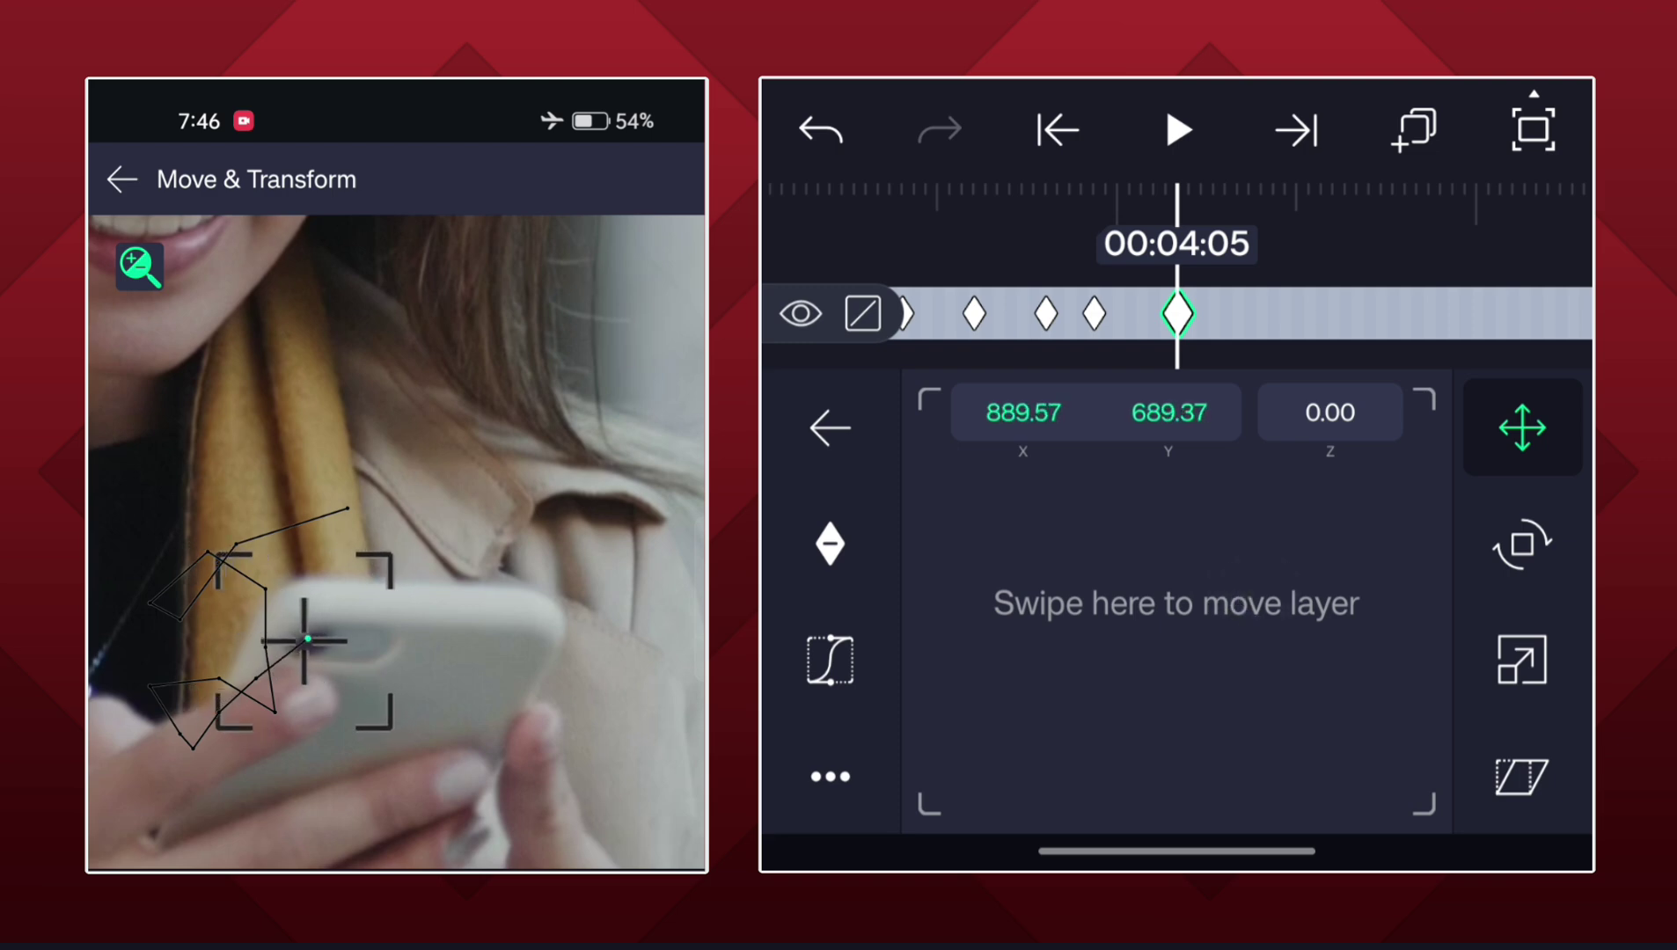
left_click_drag(1350, 318, 1292, 317)
left_click_drag(1195, 609, 1225, 609)
left_click_drag(1399, 325, 1347, 325)
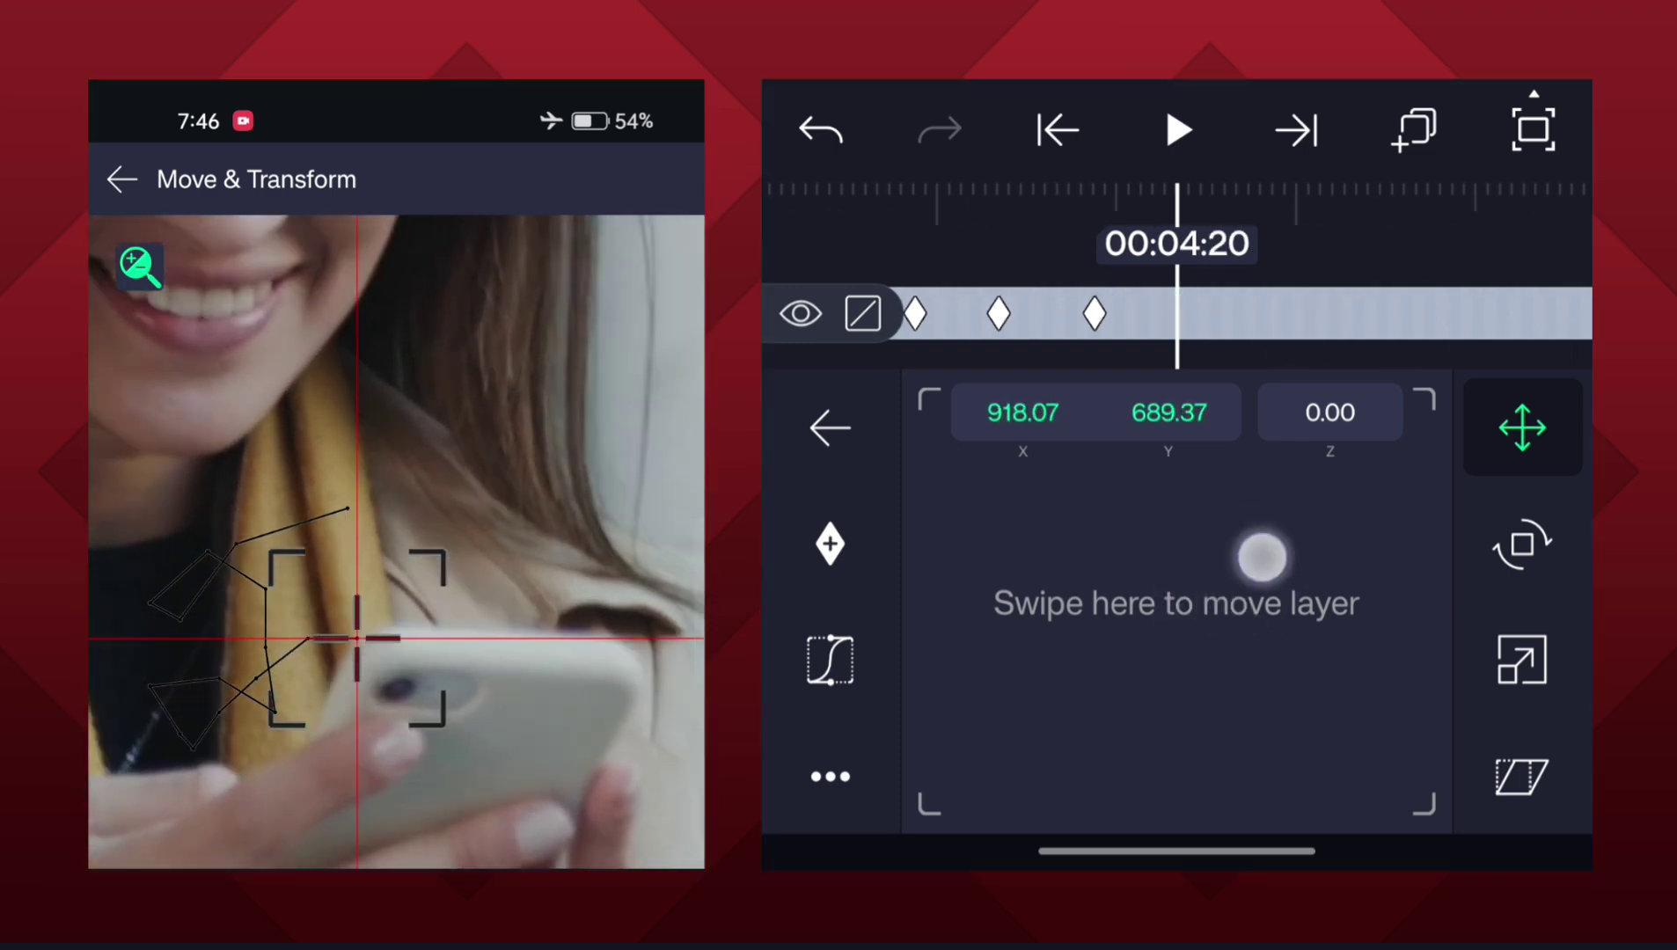
left_click_drag(1259, 553, 1273, 621)
left_click_drag(1363, 320, 1311, 320)
mouse_move(1219, 577)
left_mouse_down()
mouse_move(1246, 614)
mouse_move(1254, 580)
left_mouse_up()
left_click_drag(1349, 328, 1297, 327)
mouse_move(1239, 596)
left_mouse_down()
mouse_move(1325, 355)
mouse_move(1407, 381)
mouse_move(1441, 279)
mouse_move(1376, 318)
left_mouse_up()
left_click_drag(1278, 615, 1258, 591)
left_click_drag(1389, 326, 1324, 326)
mouse_move(1278, 609)
left_mouse_down()
mouse_move(1243, 609)
mouse_move(1258, 609)
left_mouse_up()
left_click_drag(1389, 328, 1340, 332)
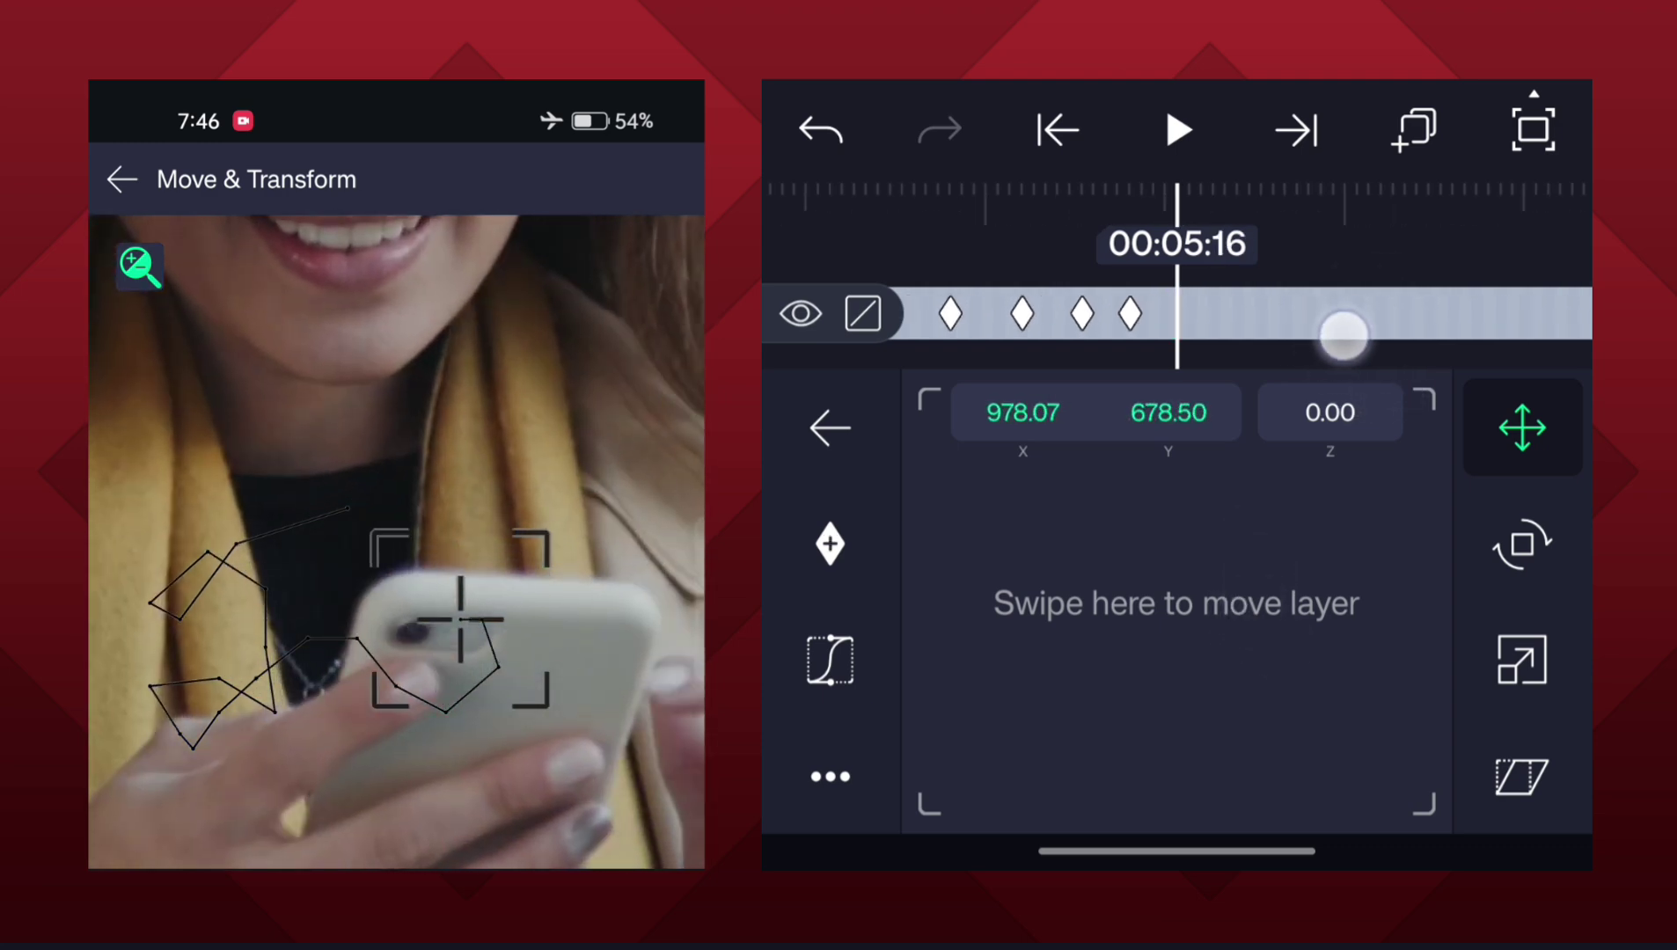
mouse_move(1225, 550)
left_mouse_down()
mouse_move(1195, 563)
mouse_move(1197, 617)
mouse_move(1172, 658)
left_mouse_up()
left_click_drag(1442, 333, 1350, 334)
left_click_drag(1225, 563, 1201, 596)
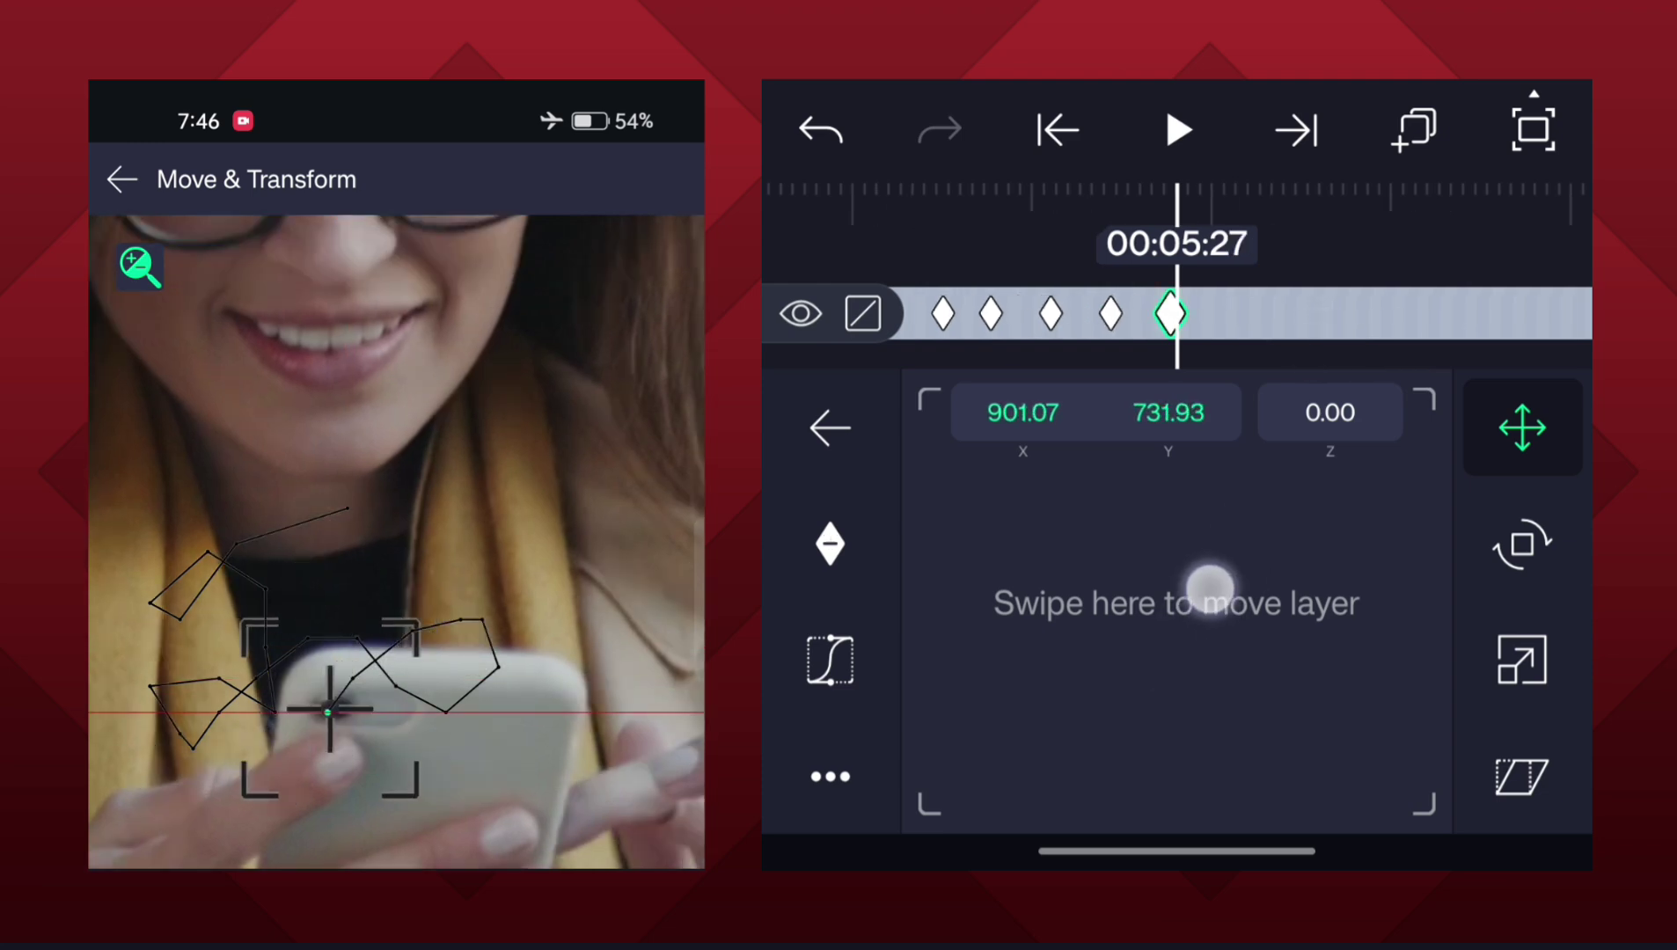
left_click_drag(1324, 336, 1302, 337)
mouse_move(1222, 622)
left_mouse_down()
mouse_move(1206, 621)
mouse_move(1240, 572)
mouse_move(1250, 411)
left_mouse_up()
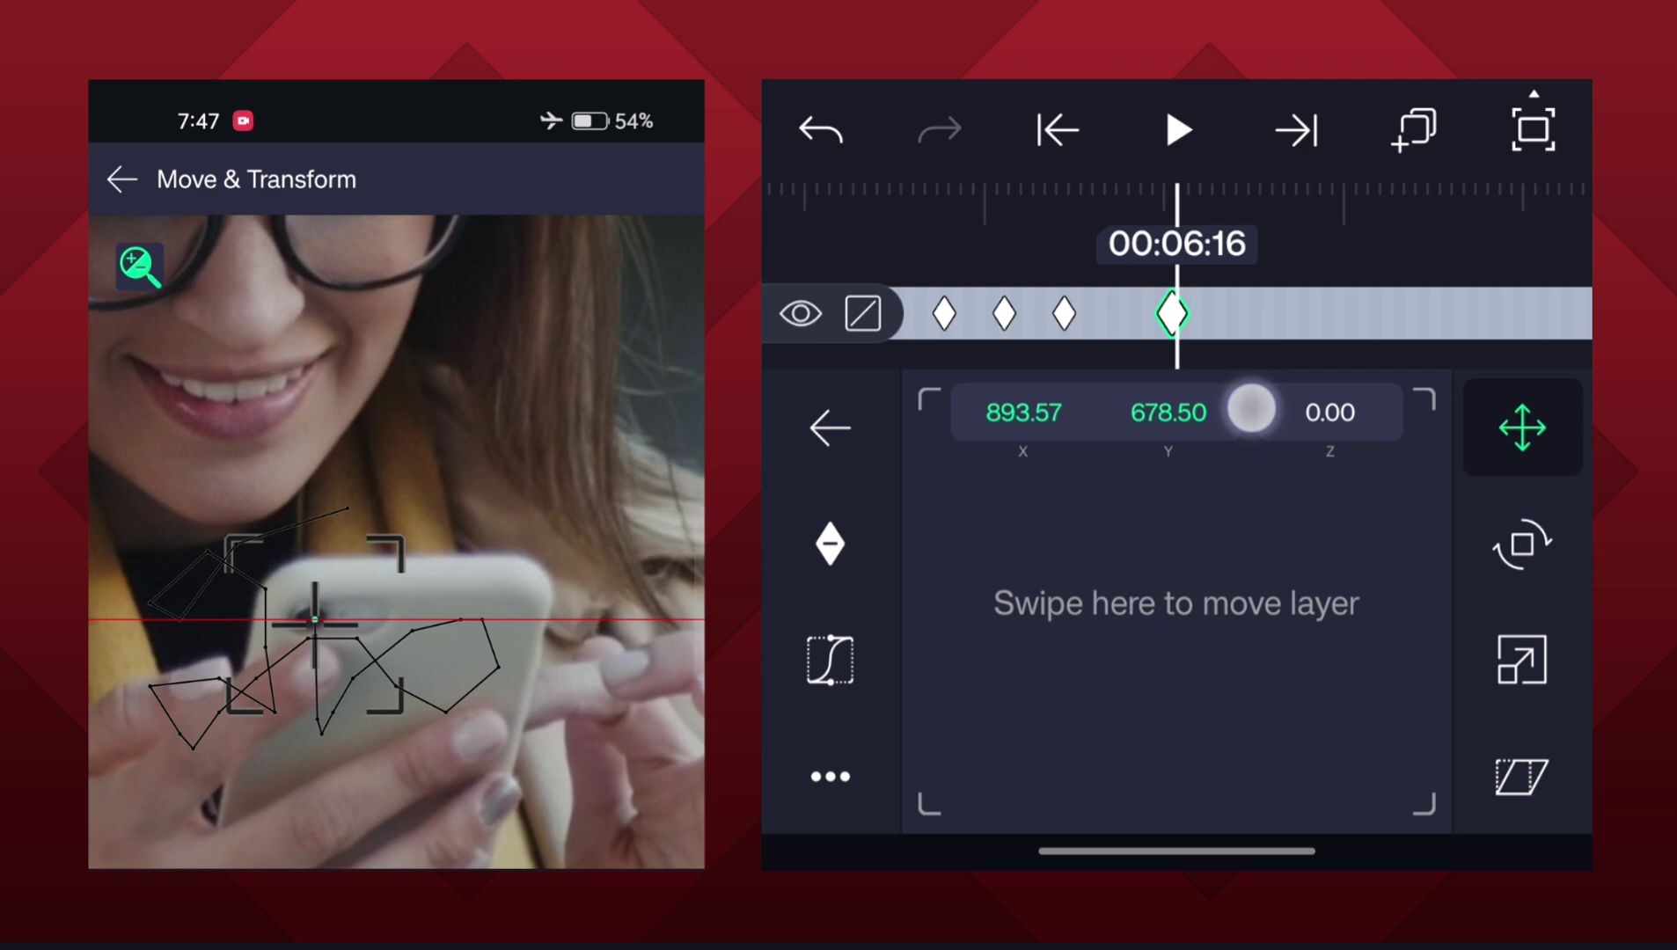
left_click_drag(1317, 314, 1292, 315)
Keep the tracker on the phone through the middle of the clip, frame by frame.
left_click_drag(1252, 583, 1246, 543)
left_click_drag(1310, 329, 1276, 328)
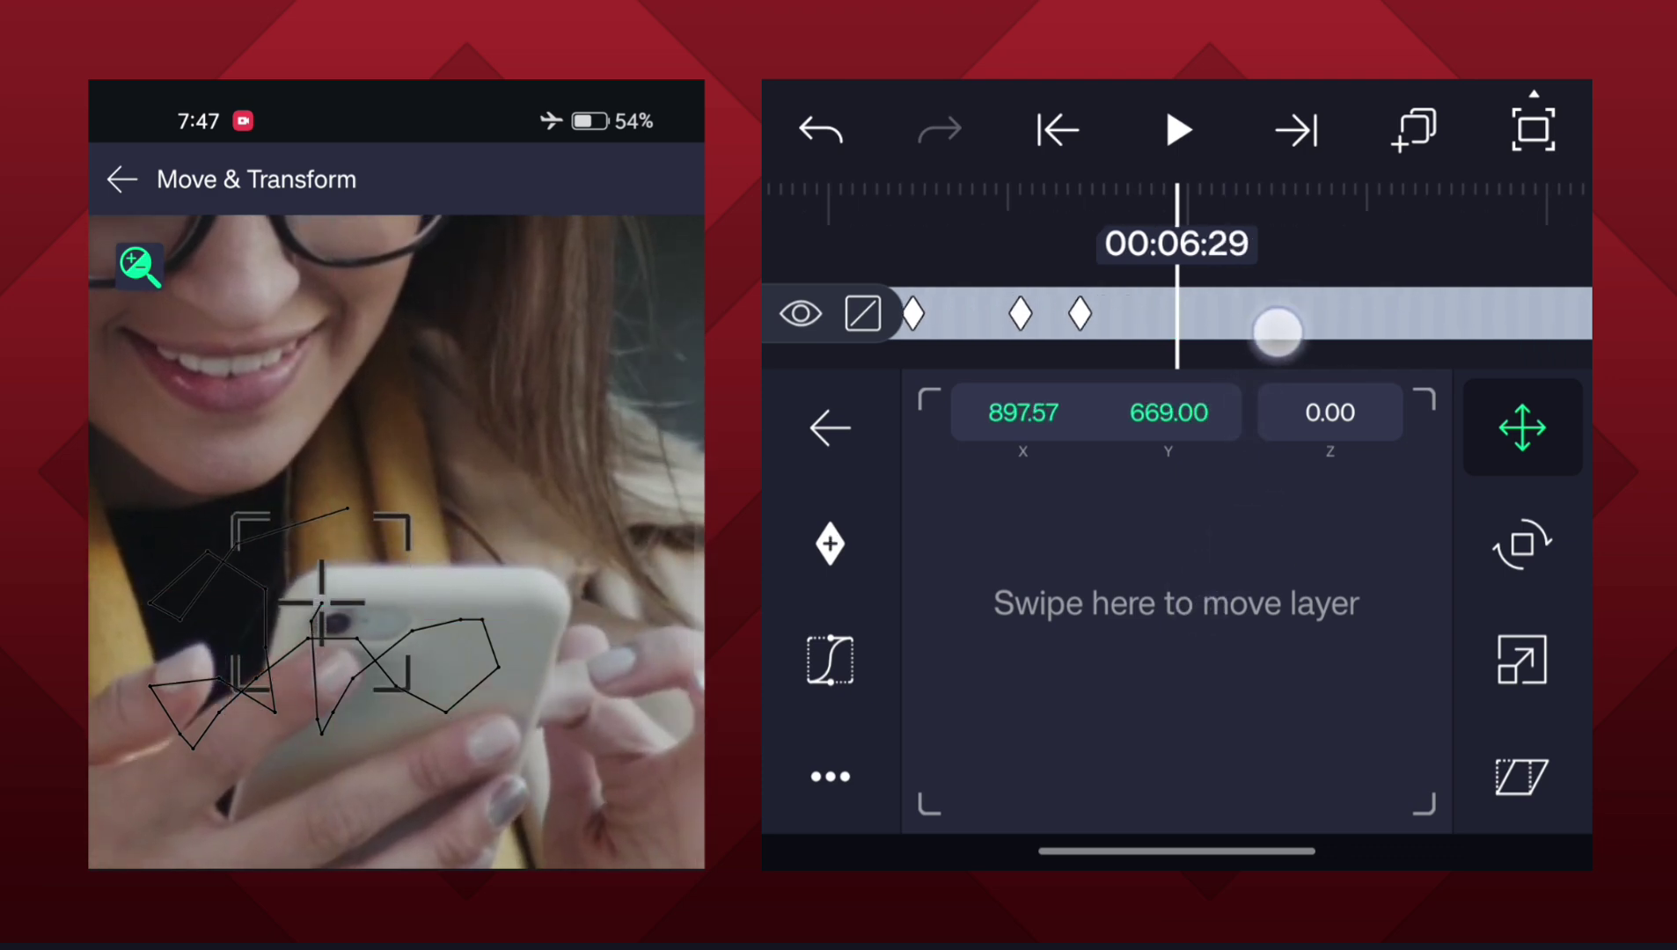
left_click_drag(1206, 615, 1214, 626)
left_click_drag(1323, 314, 1278, 315)
left_click_drag(1179, 642, 1170, 660)
left_click_drag(1310, 314, 1270, 314)
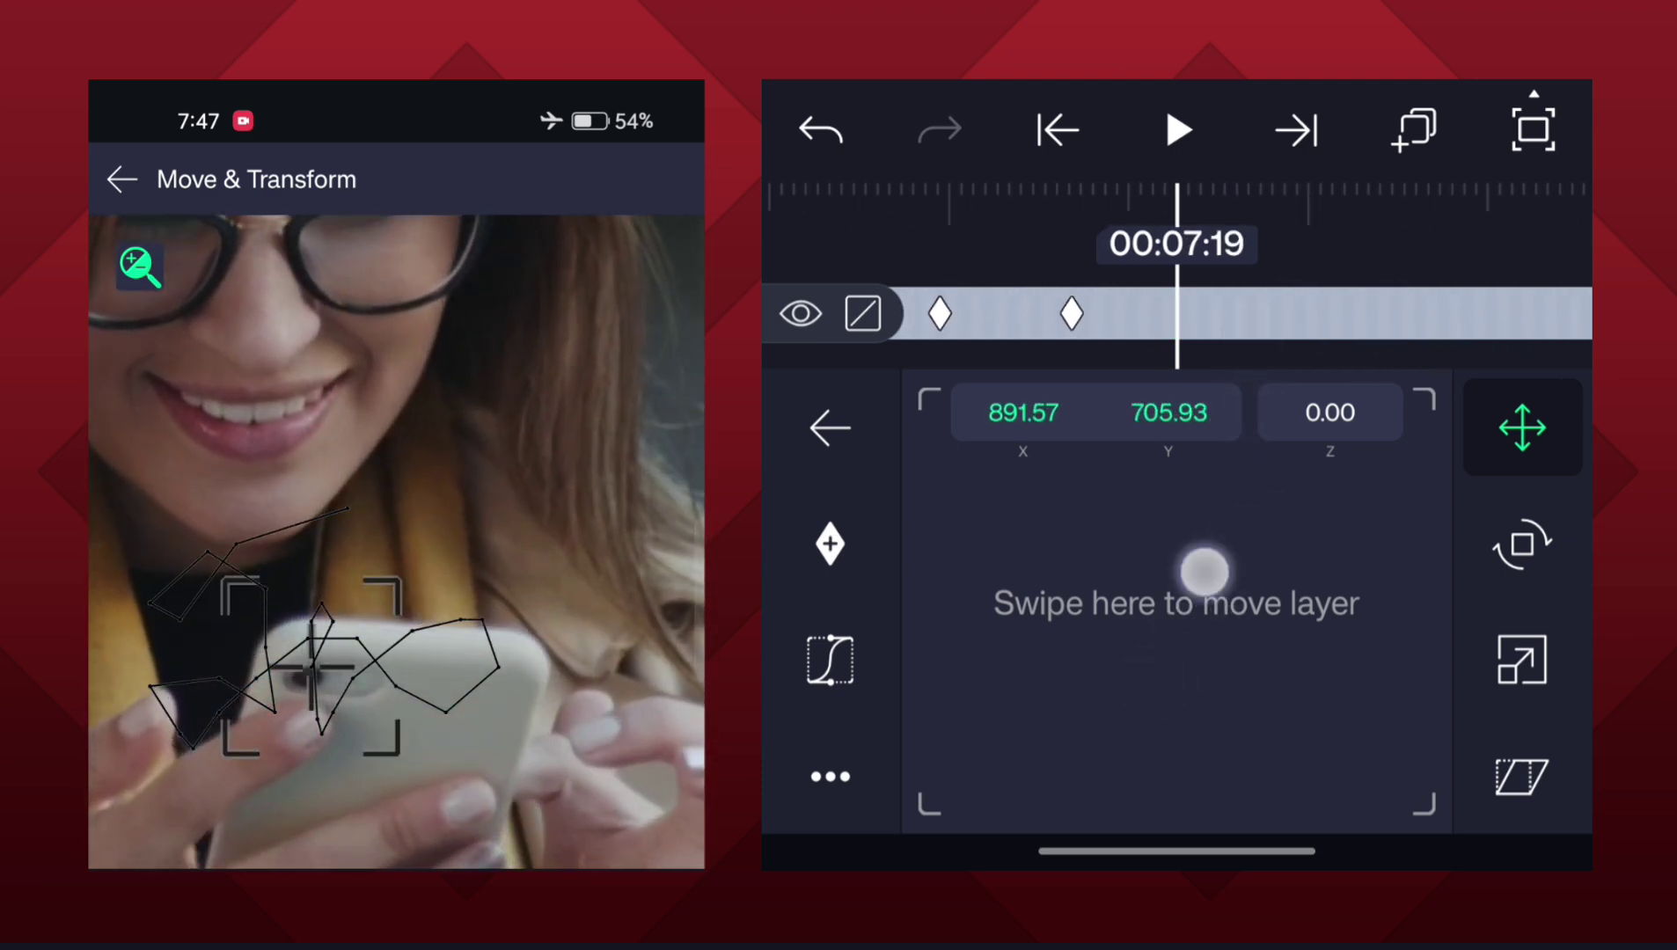
left_click_drag(1201, 568, 1195, 596)
left_click_drag(1311, 314, 1278, 314)
left_click_drag(1184, 563, 1184, 497)
left_click_drag(1392, 311, 1311, 314)
left_click_drag(1218, 556, 1190, 535)
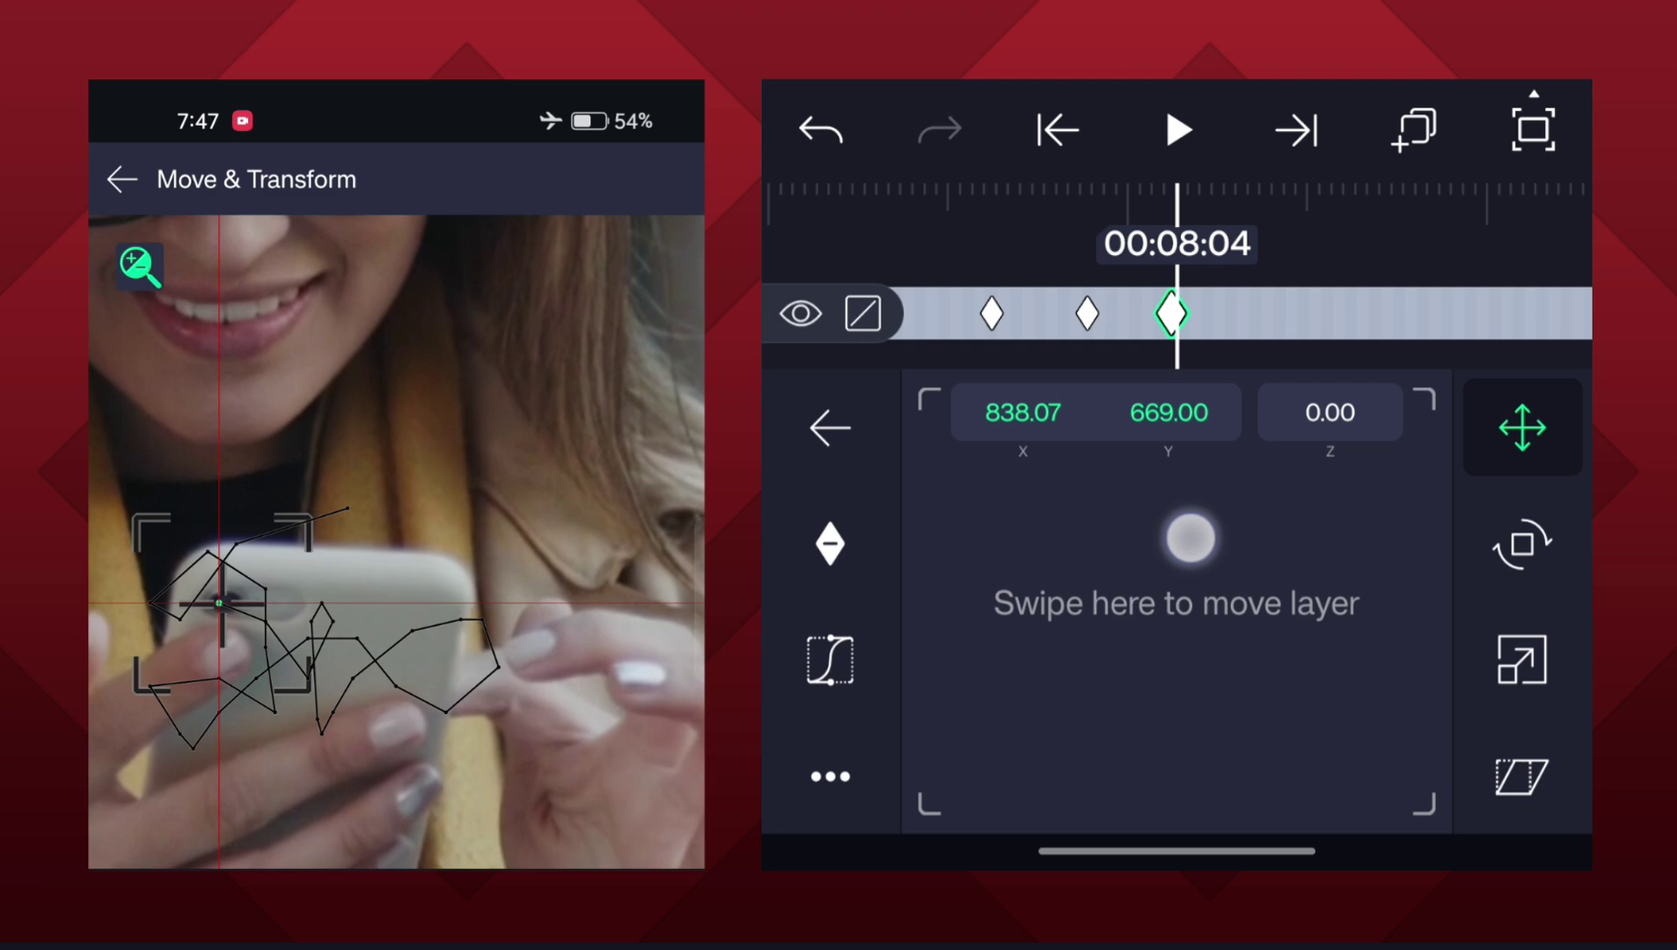
left_click_drag(1310, 314, 1284, 314)
left_click_drag(1212, 550, 1235, 573)
left_click_drag(1413, 306, 1310, 314)
left_click_drag(1225, 609, 1254, 647)
left_click_drag(1392, 305, 1310, 314)
left_click_drag(1187, 561, 1337, 665)
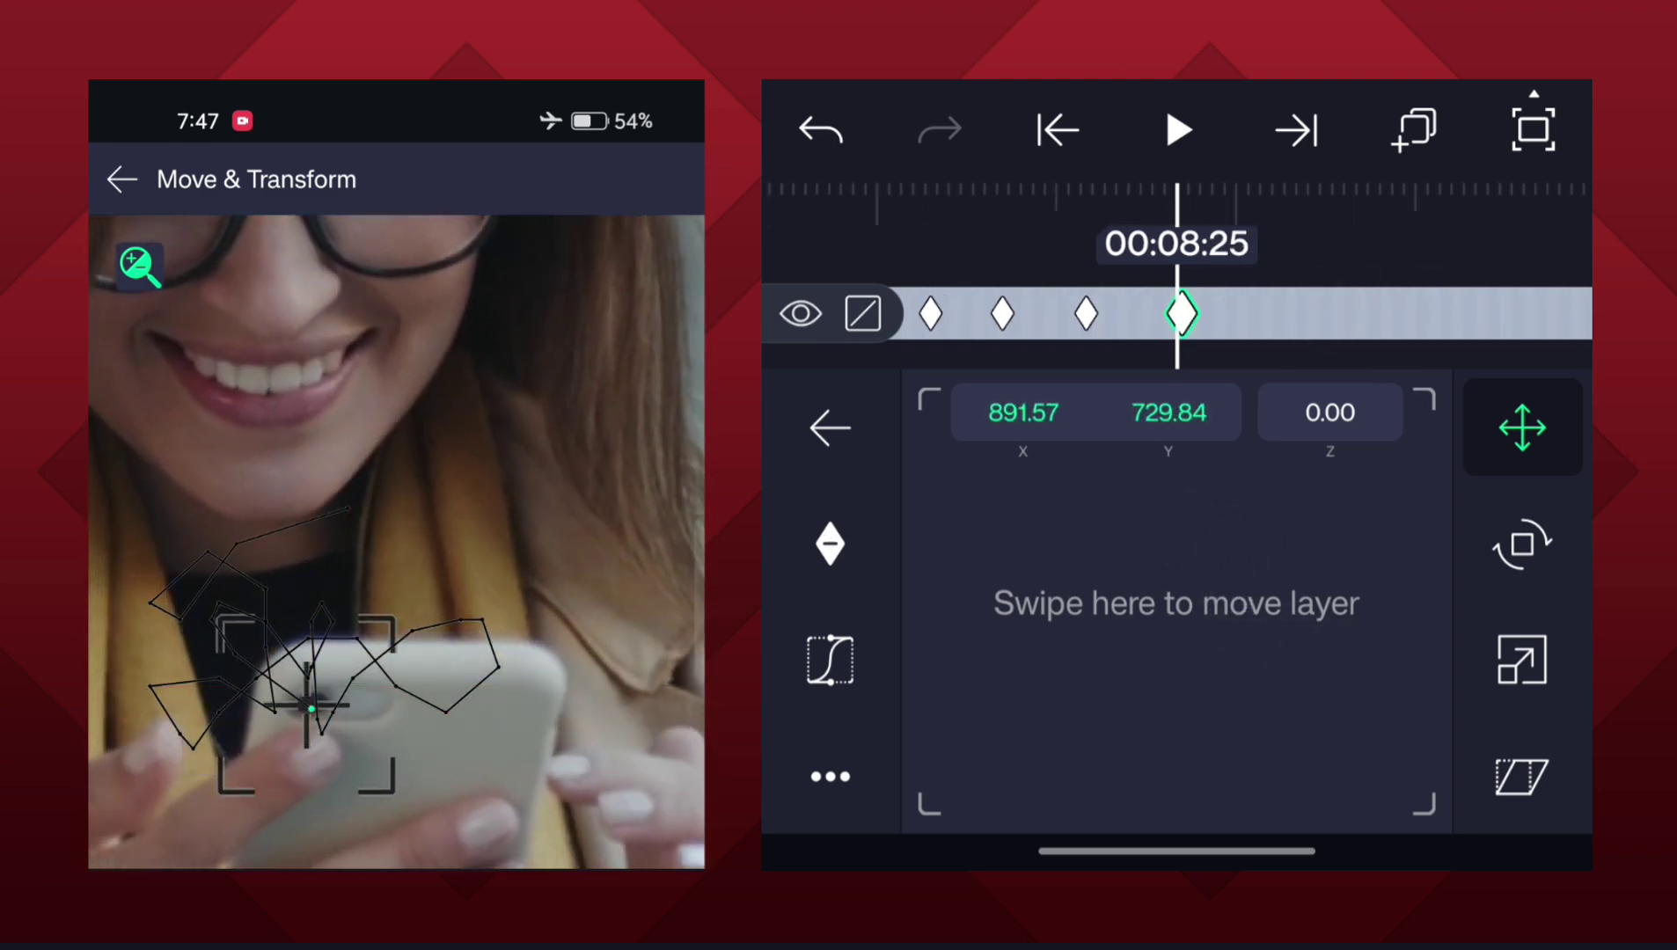
left_click_drag(1232, 582, 1262, 558)
left_click_drag(1415, 314, 1328, 318)
left_click_drag(1258, 550, 1340, 393)
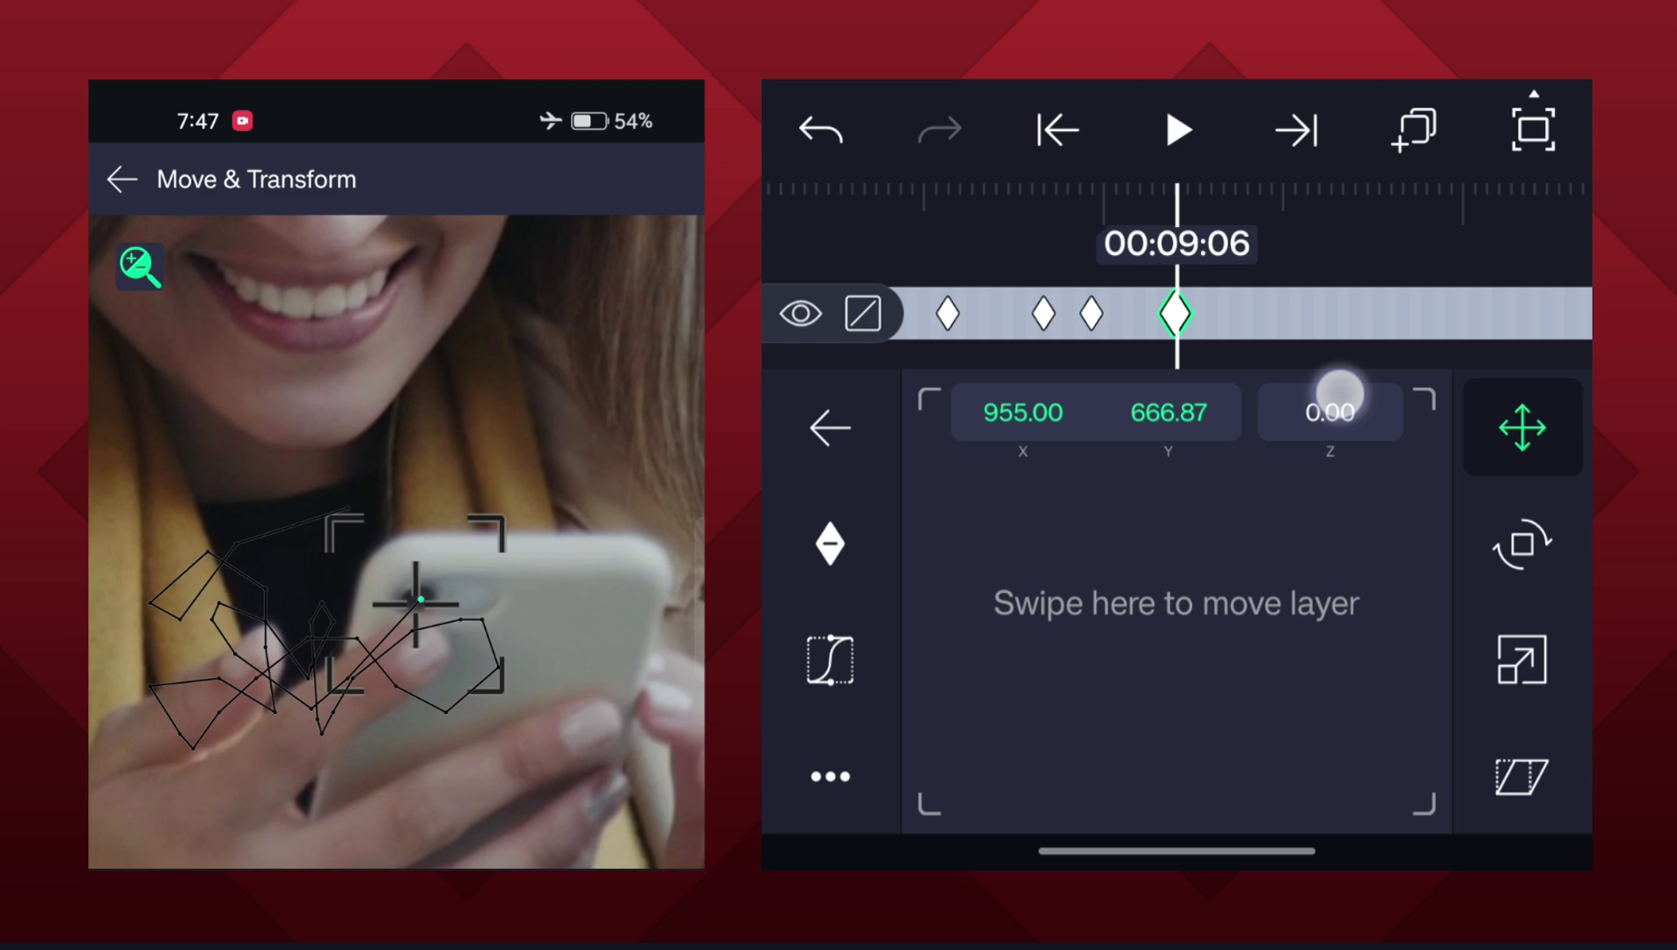
left_click_drag(1337, 322, 1310, 316)
left_click_drag(1224, 580, 1291, 566)
left_click_drag(1337, 320, 1302, 325)
left_click_drag(1225, 589, 1266, 590)
left_click_drag(1336, 314, 1305, 317)
left_click_drag(1232, 576, 1254, 583)
left_click_drag(1388, 308, 1283, 305)
mouse_move(1238, 634)
left_mouse_down()
mouse_move(1230, 649)
mouse_move(1217, 431)
left_mouse_up()
Finish tracking the phone through to 00:13:21 at the end of the clip.
left_click_drag(1337, 314, 1304, 314)
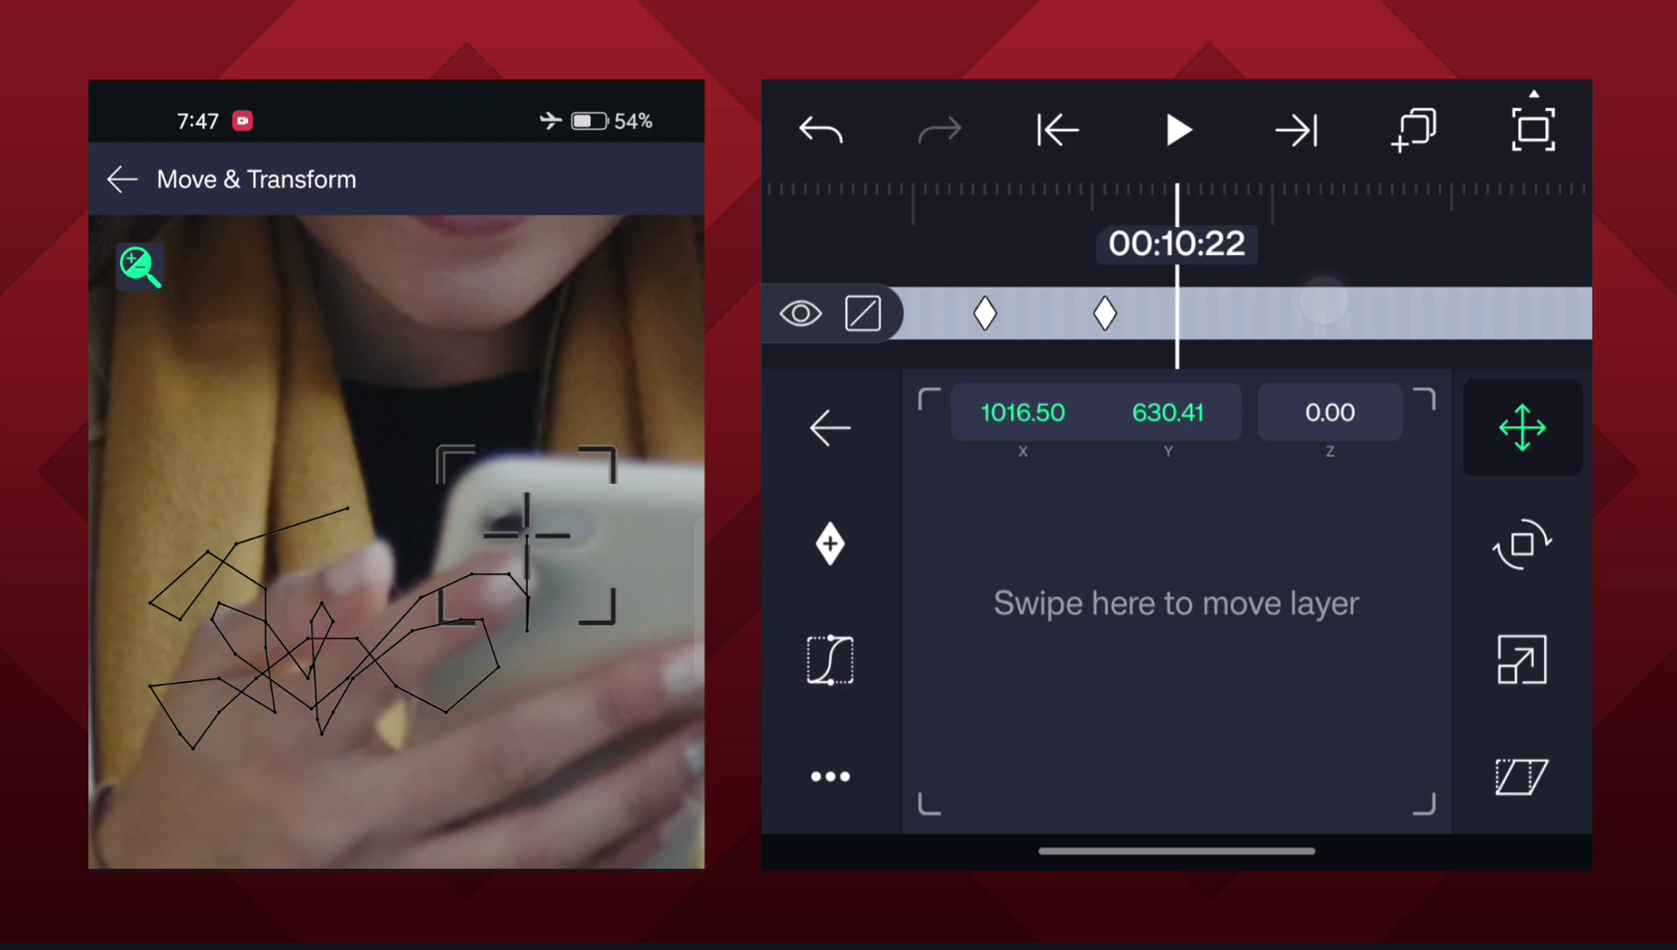
left_click_drag(1258, 571, 1225, 571)
left_click_drag(1350, 295, 1284, 295)
left_click_drag(1225, 582, 1222, 670)
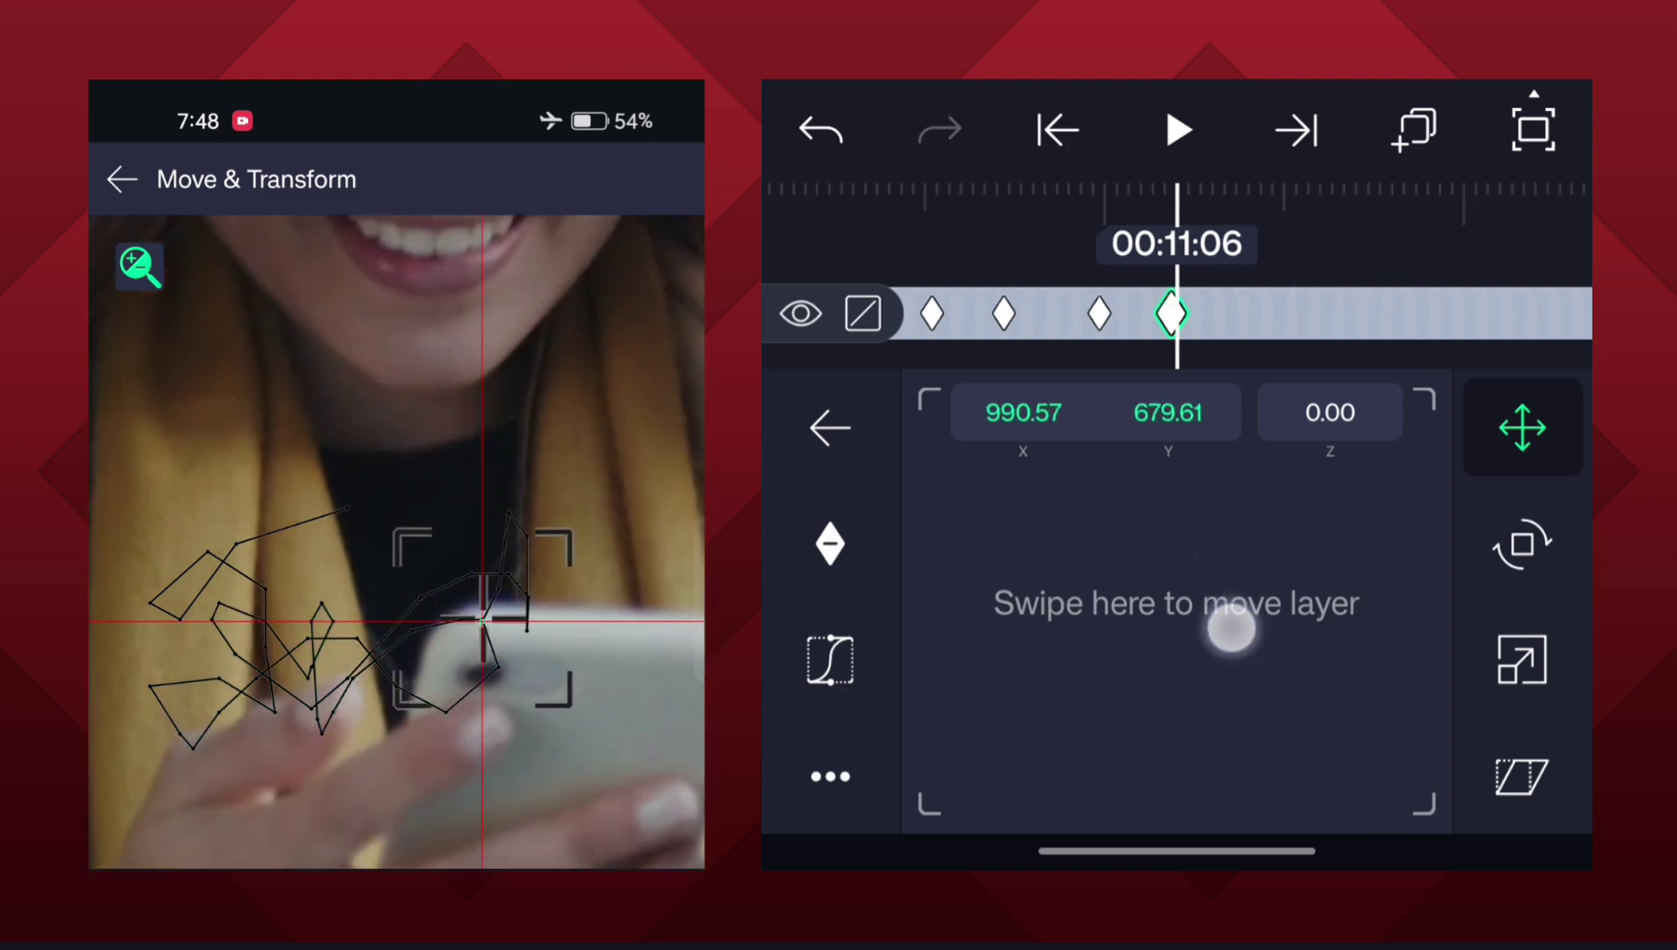
mouse_move(1229, 658)
left_mouse_down()
mouse_move(1209, 703)
mouse_move(1213, 478)
left_mouse_up()
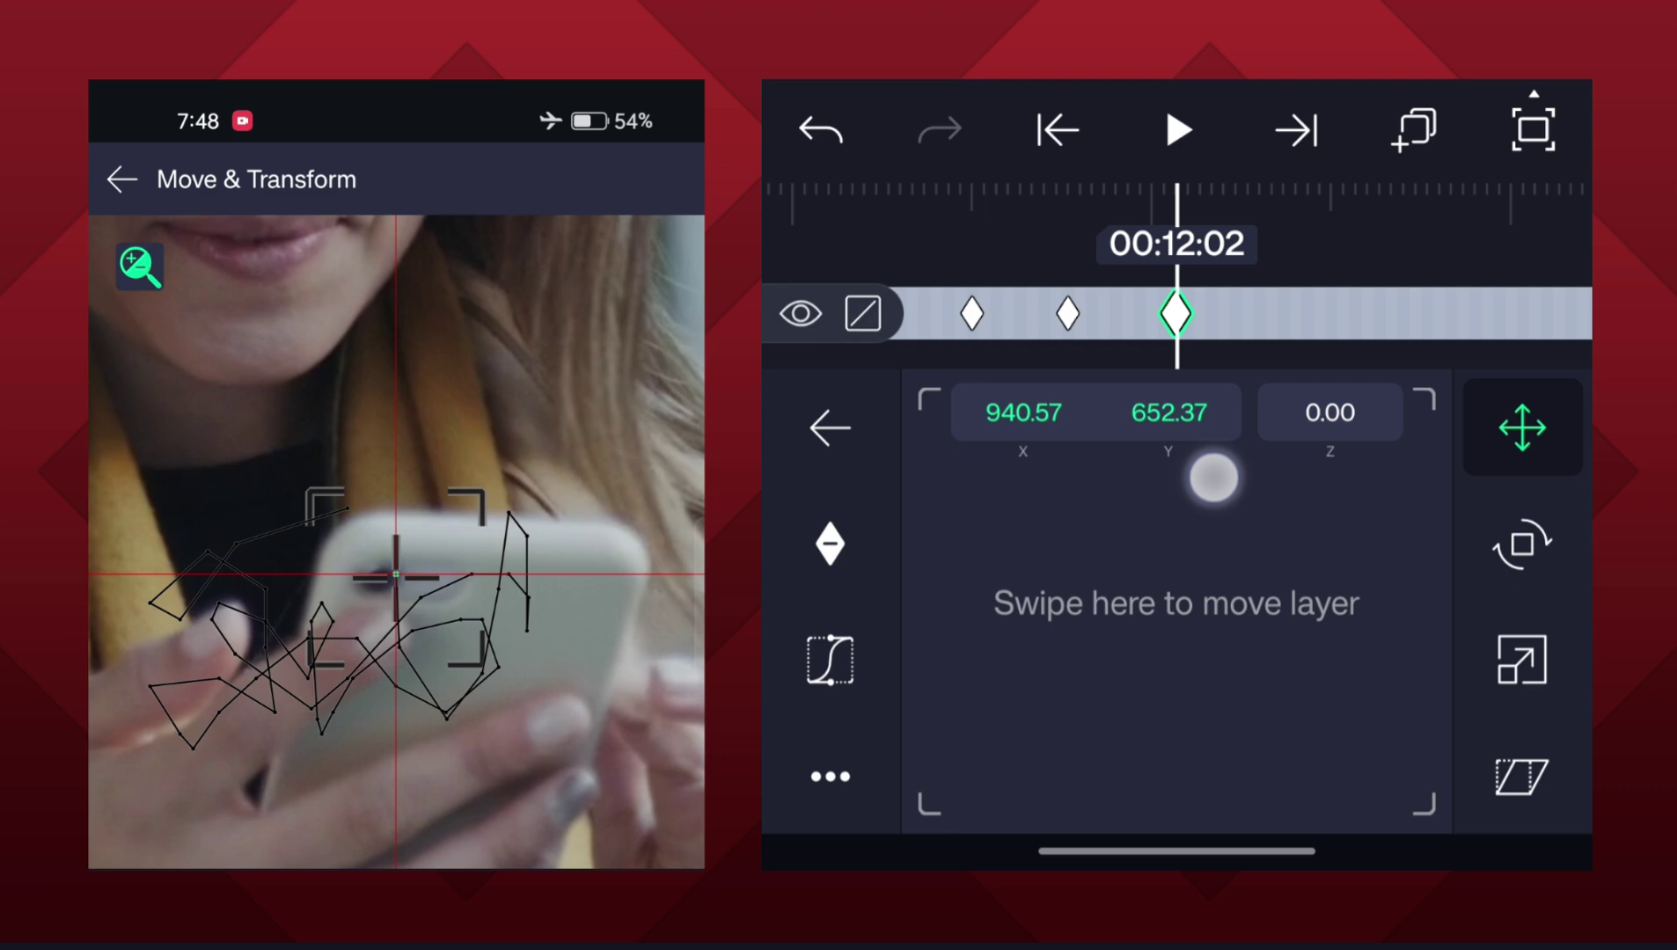
left_click_drag(1350, 247, 1318, 247)
left_click_drag(1254, 600, 1236, 621)
left_click_drag(1350, 263, 1315, 262)
left_click_drag(1206, 600, 1190, 625)
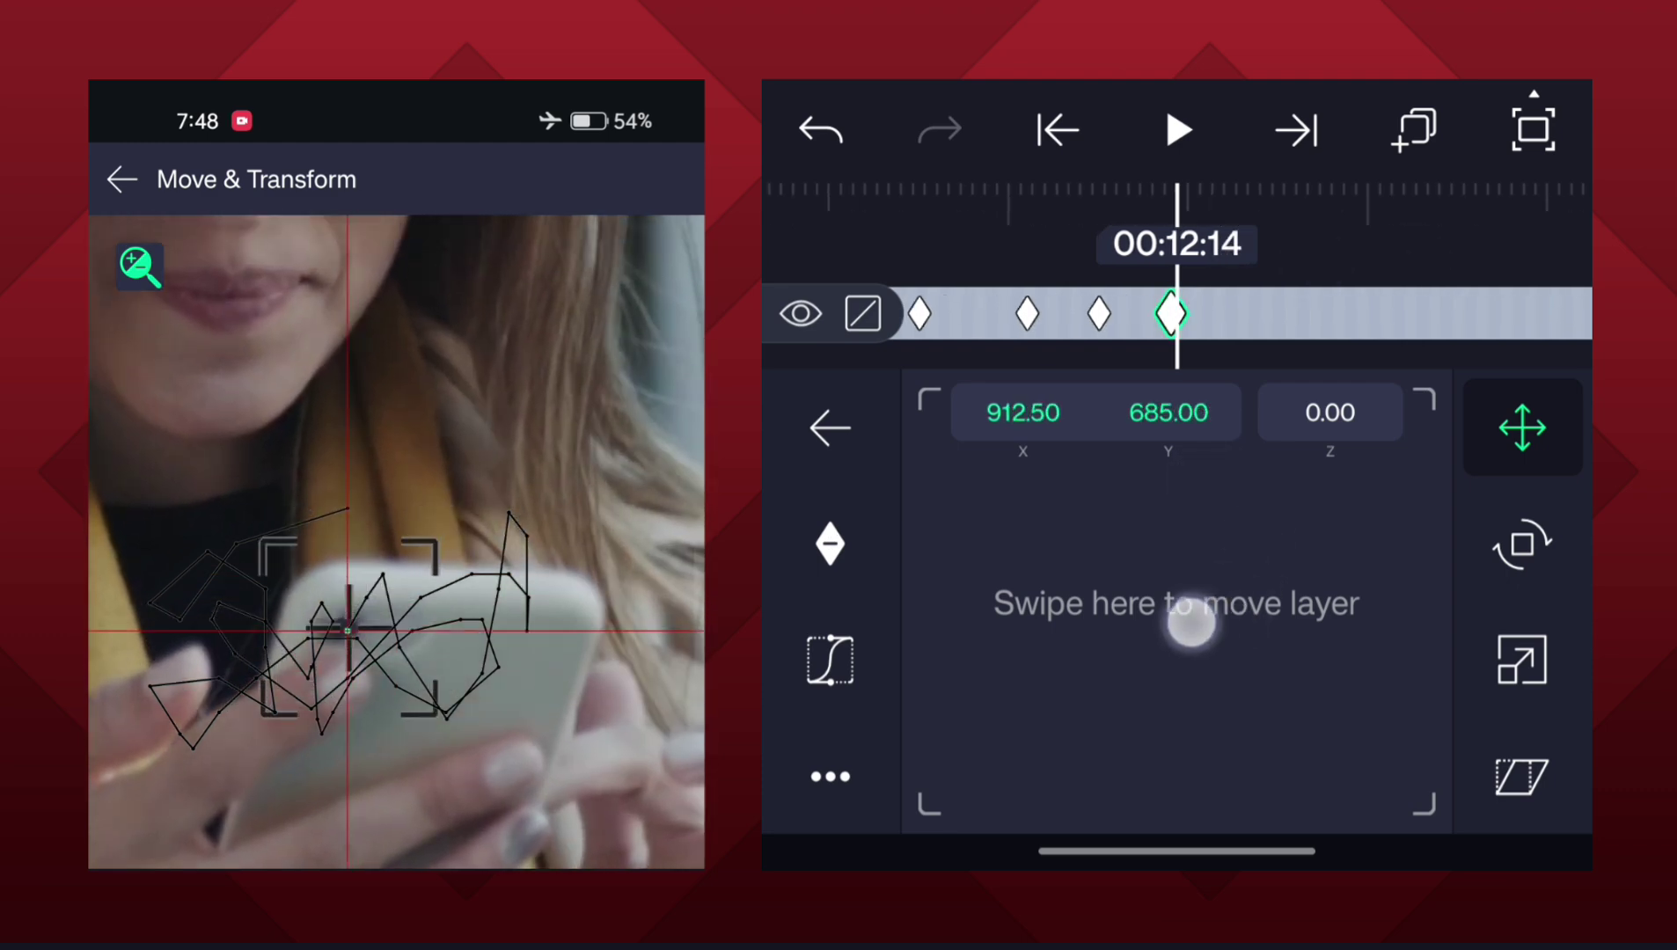
left_click_drag(1304, 251, 1278, 251)
left_click_drag(1187, 639, 1161, 688)
left_click_drag(1417, 278, 1388, 277)
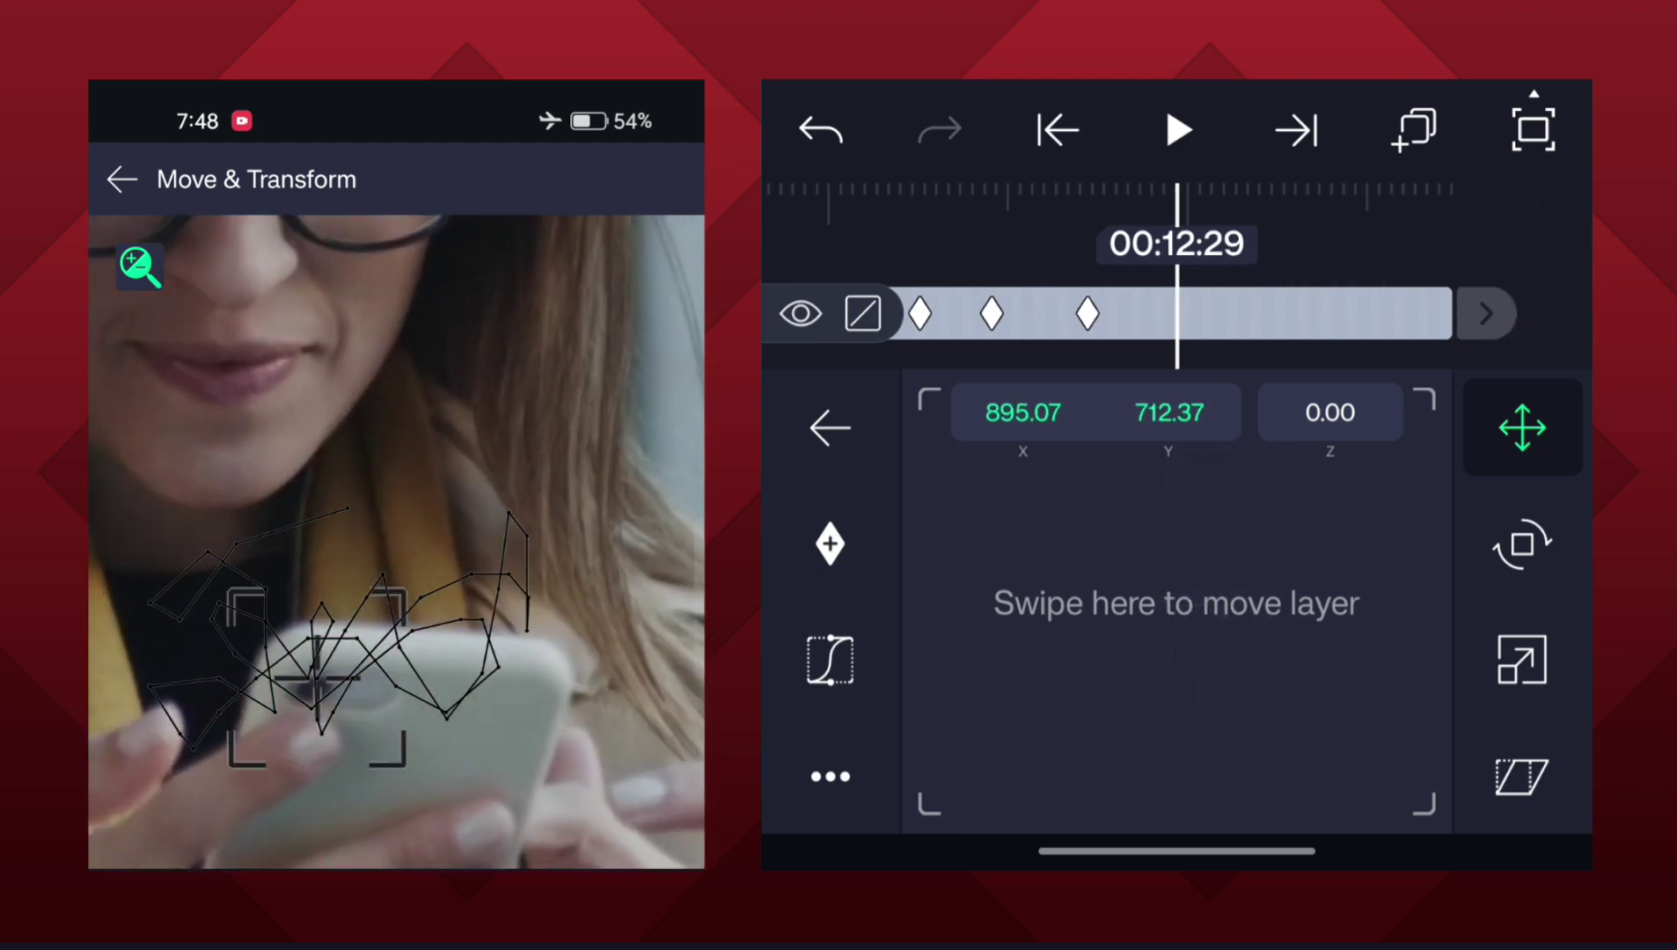
left_click_drag(1245, 589, 1232, 604)
left_click_drag(1350, 234, 1324, 233)
left_click_drag(1161, 433, 1161, 411)
left_click_drag(1336, 198, 1307, 198)
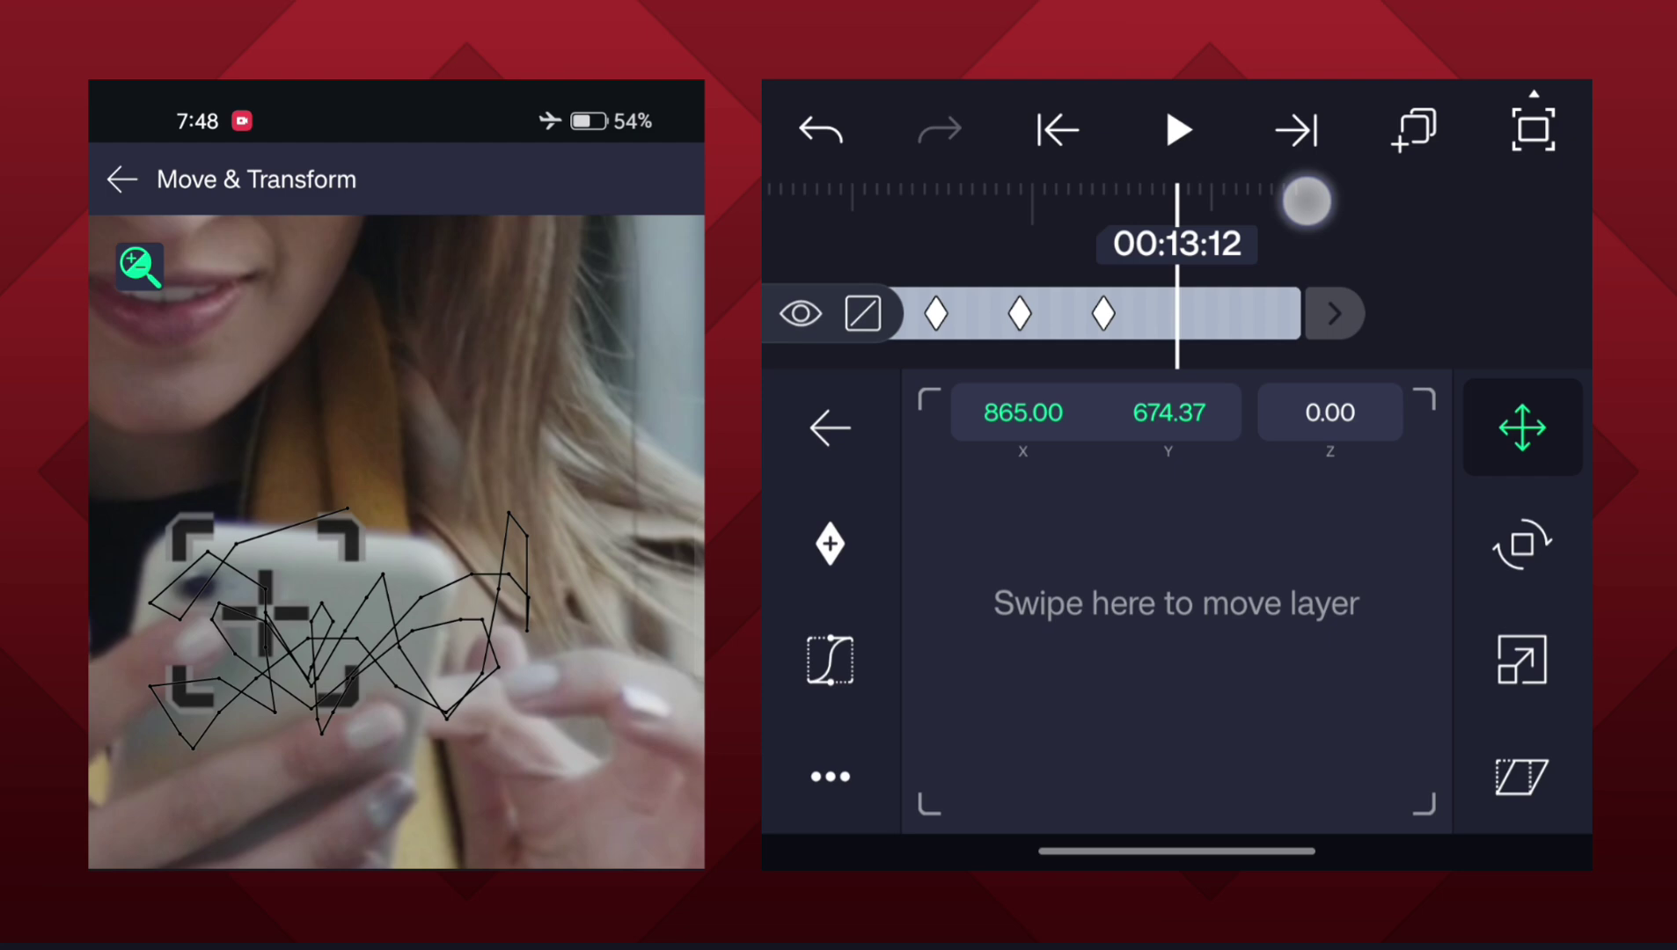
left_click_drag(1140, 537, 1103, 510)
left_click_drag(1426, 193, 1376, 193)
left_click_drag(1195, 568, 1161, 572)
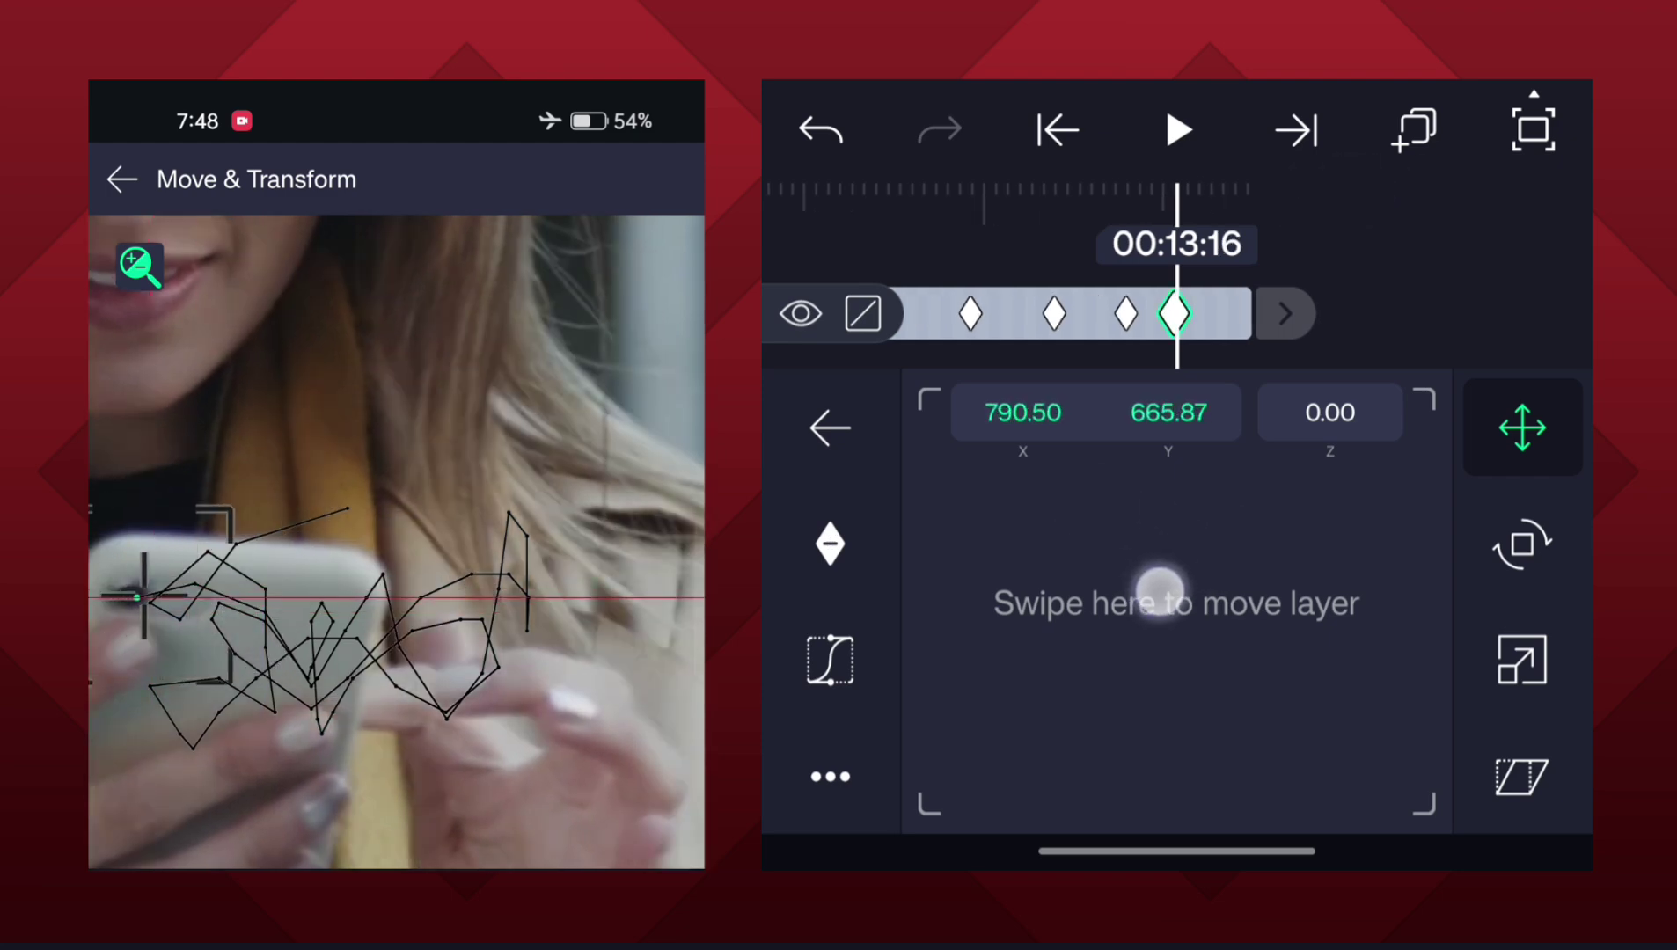
left_click_drag(1409, 220, 1363, 220)
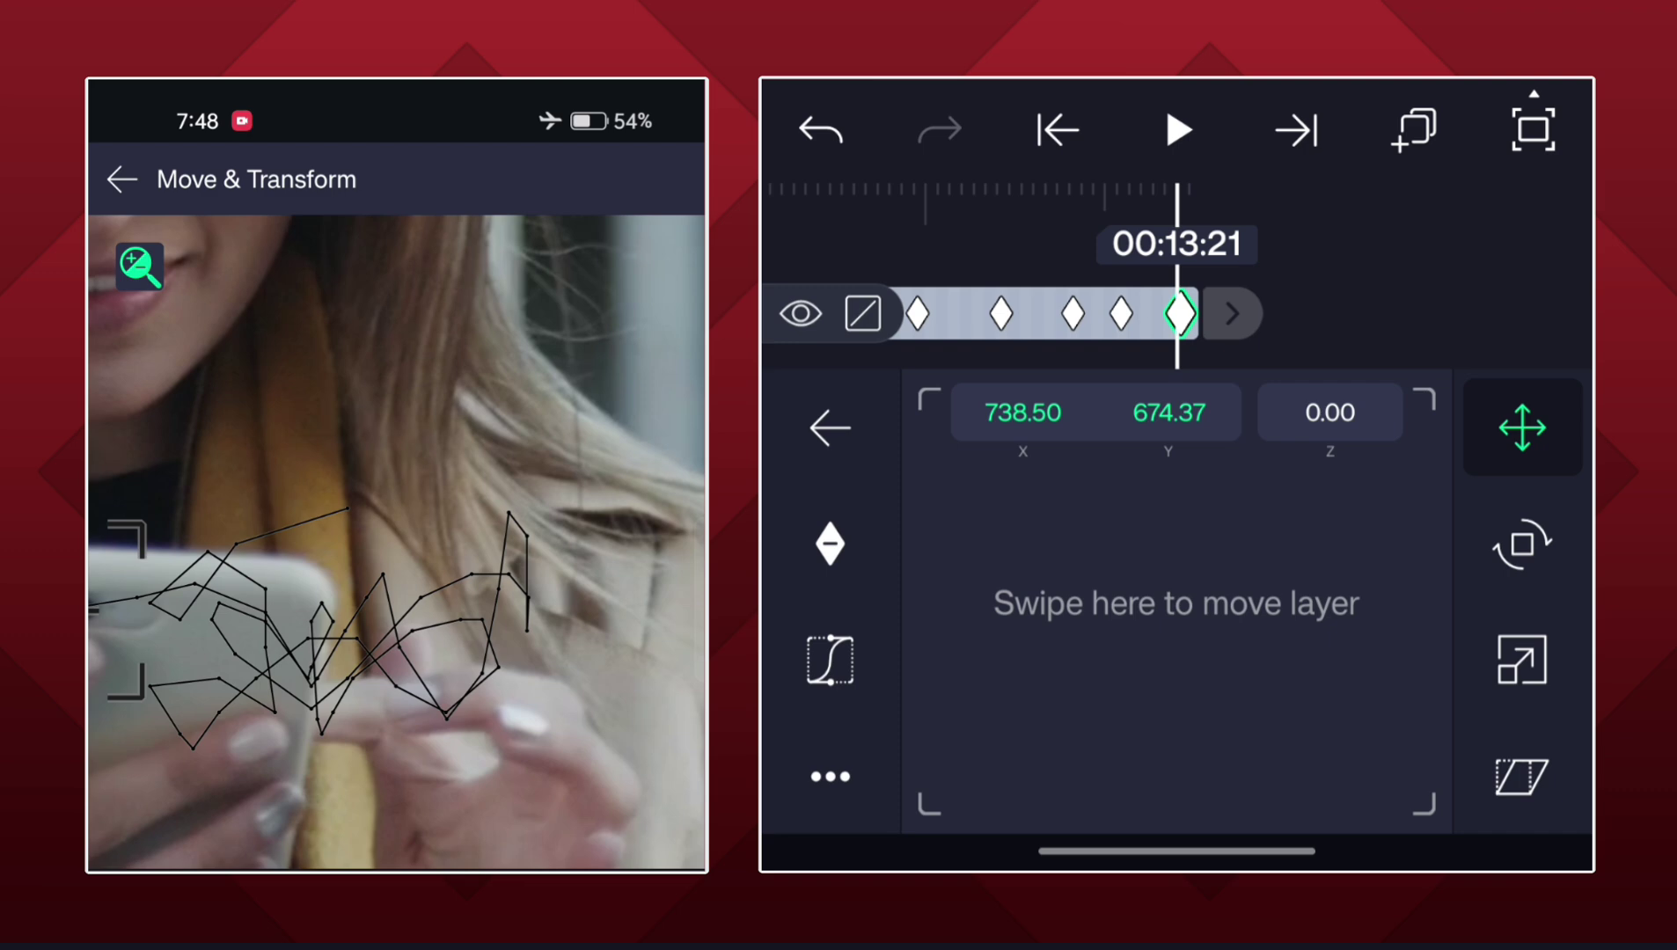
Leave position editing, zoom out the timeline, and play back to check the tracking.
left_click(1397, 290)
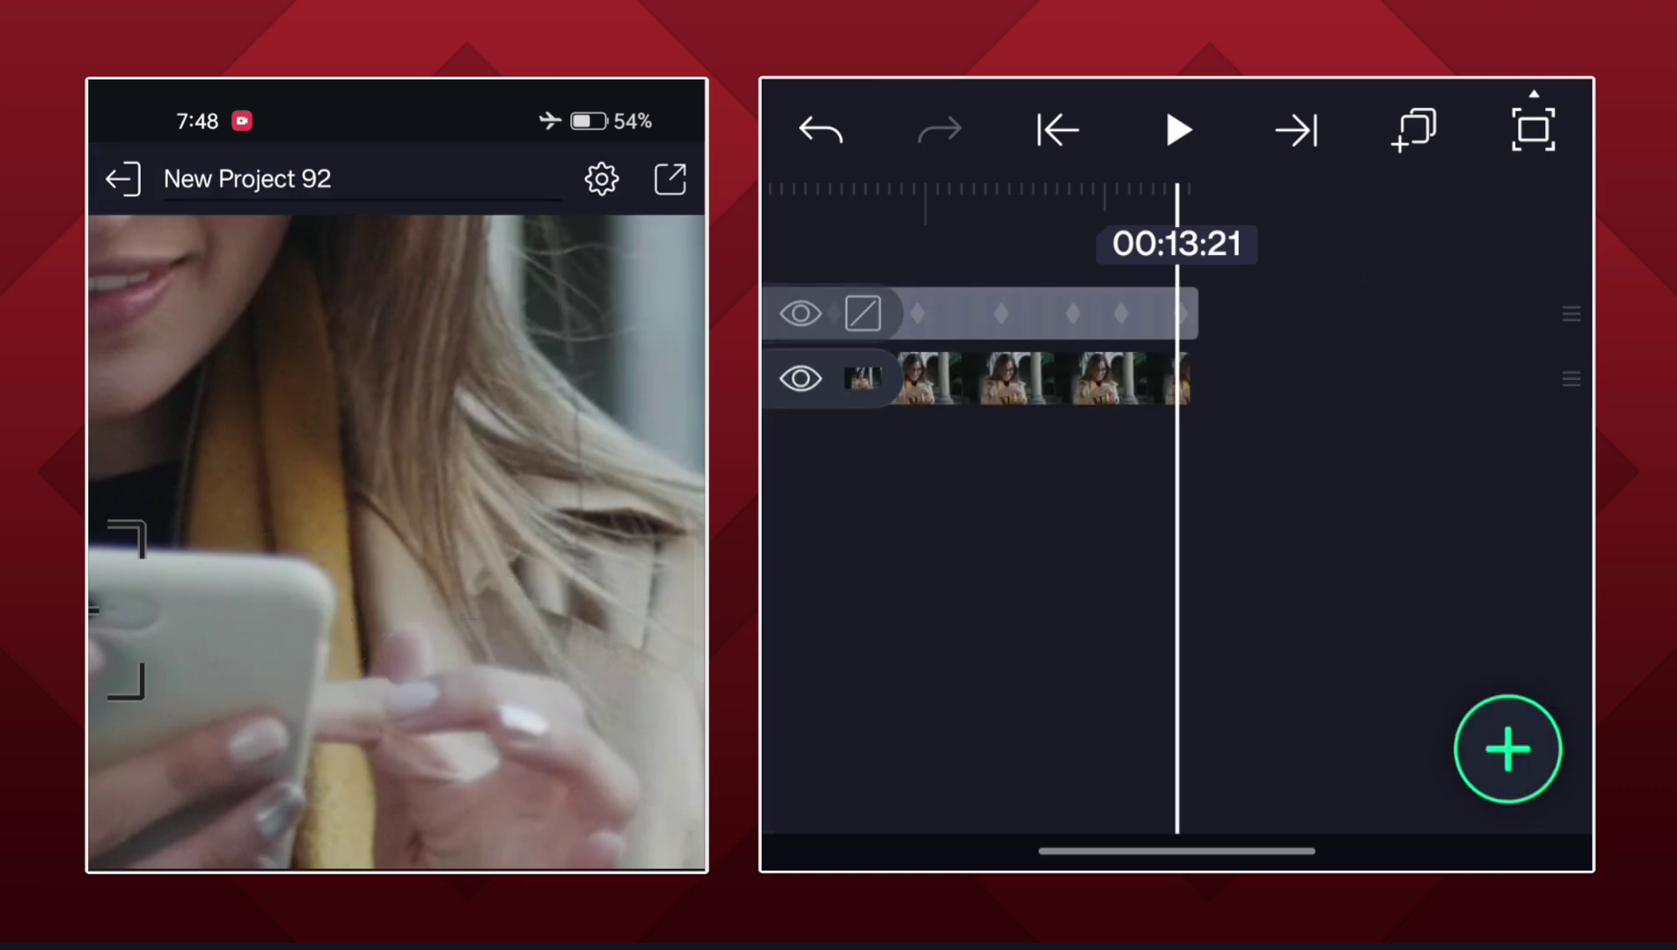
left_click_drag(1442, 636, 1547, 637)
left_click_drag(996, 589, 1284, 589)
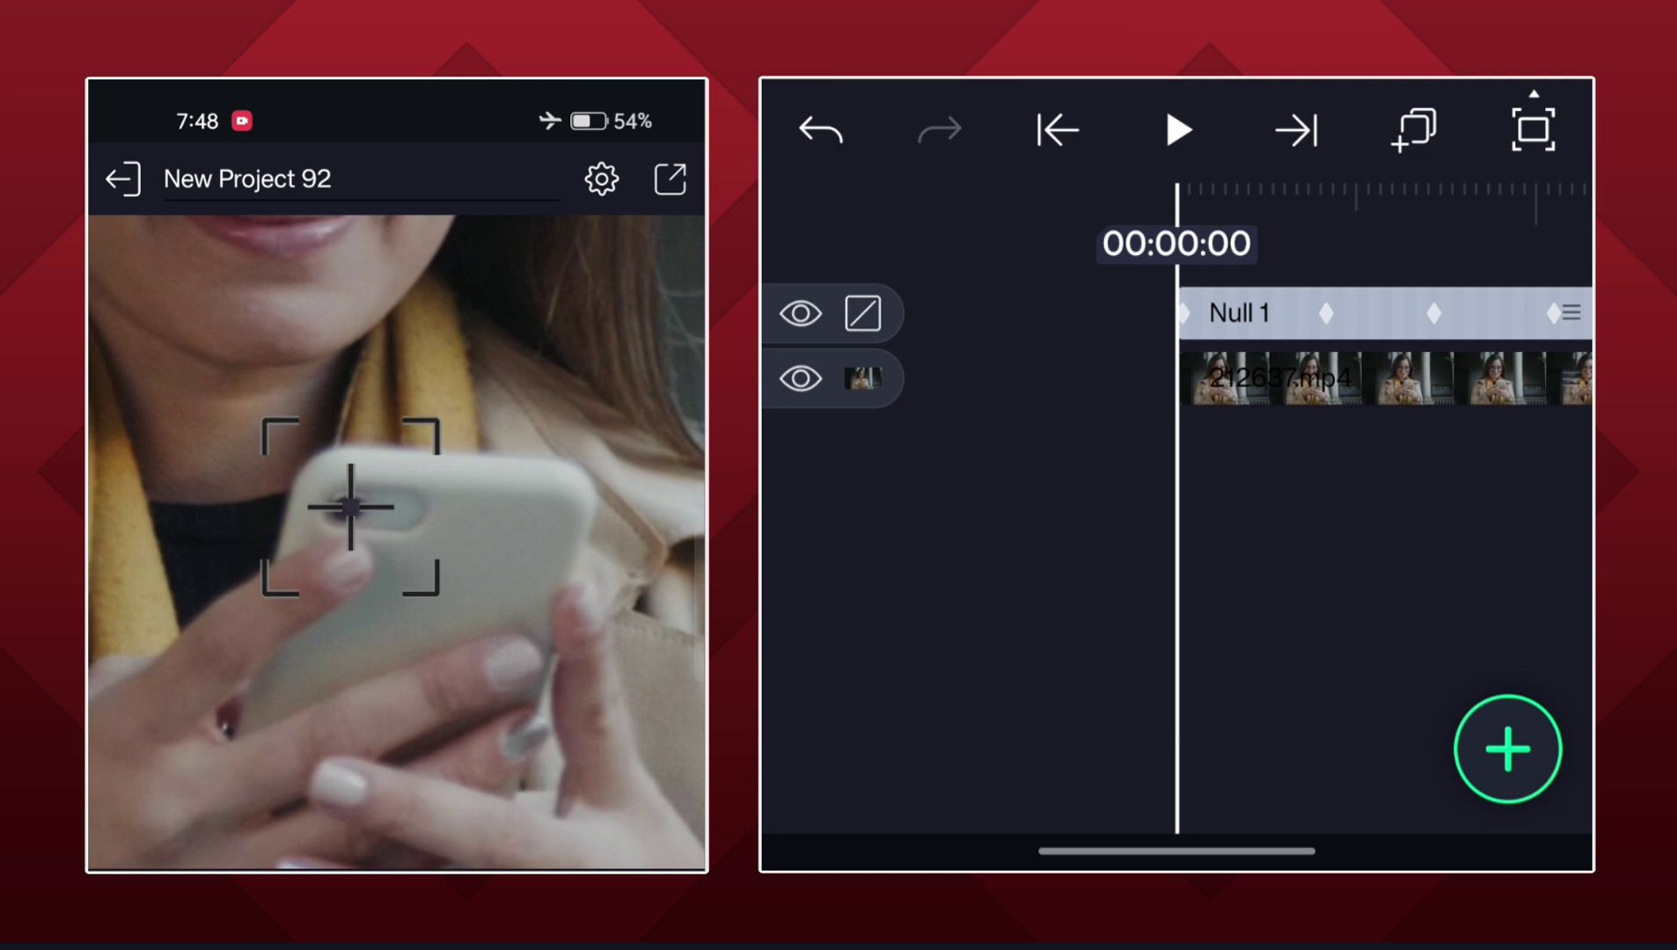
left_click(1184, 141)
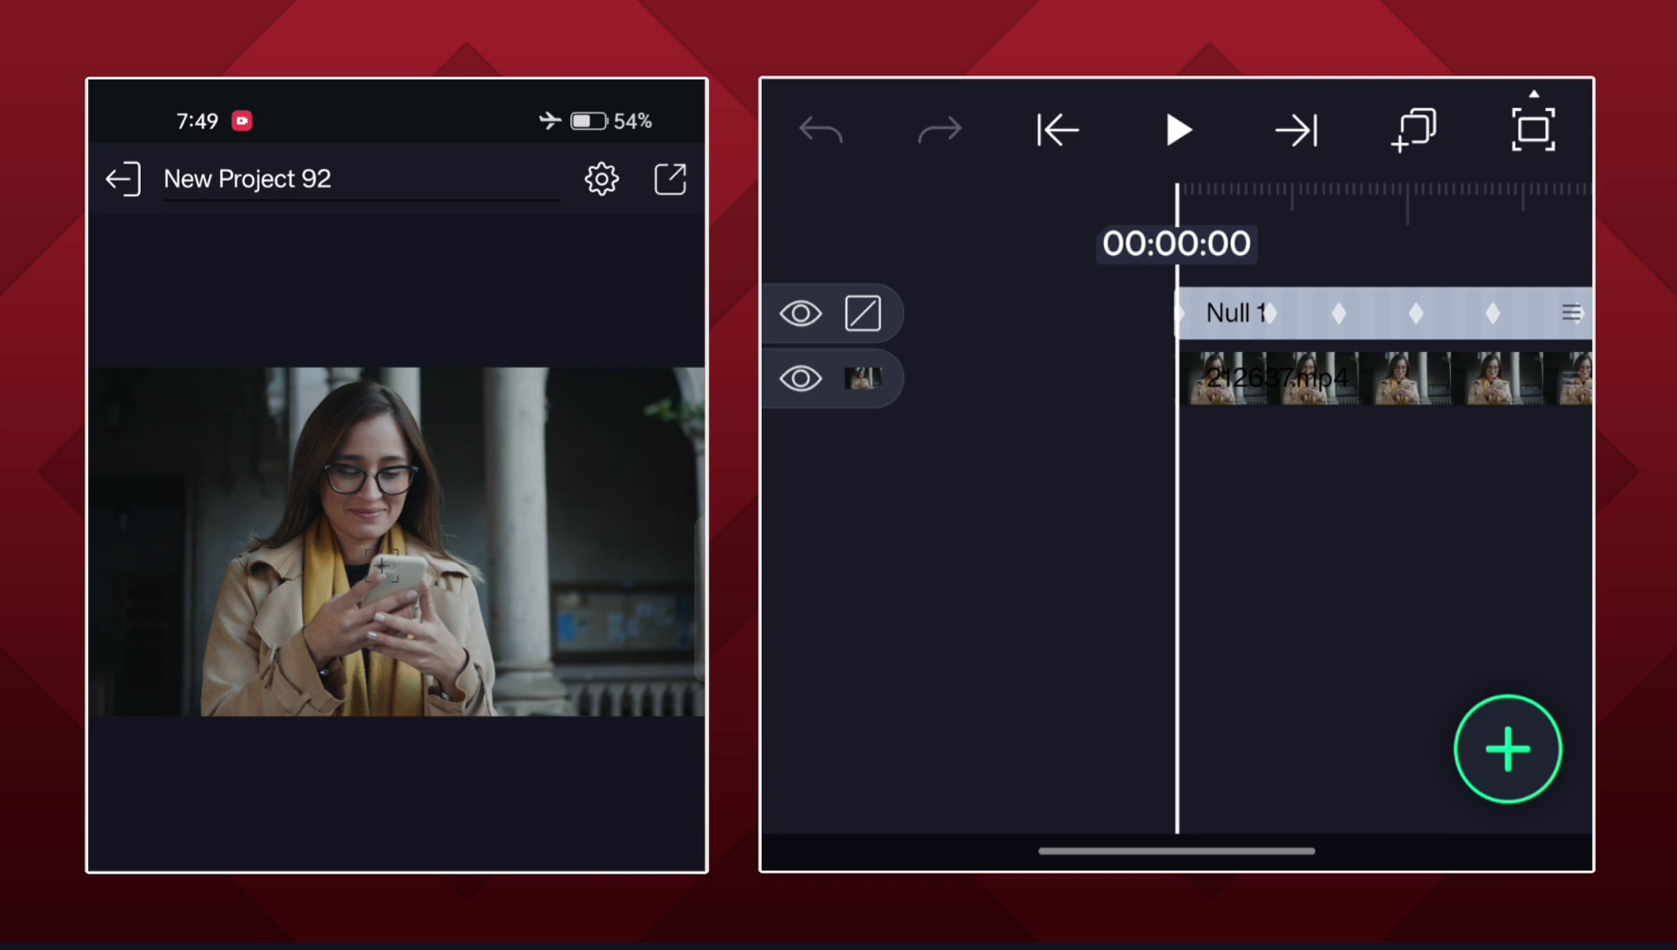
Insert the saved element New Element 6 via Element/Project.
left_click(1507, 749)
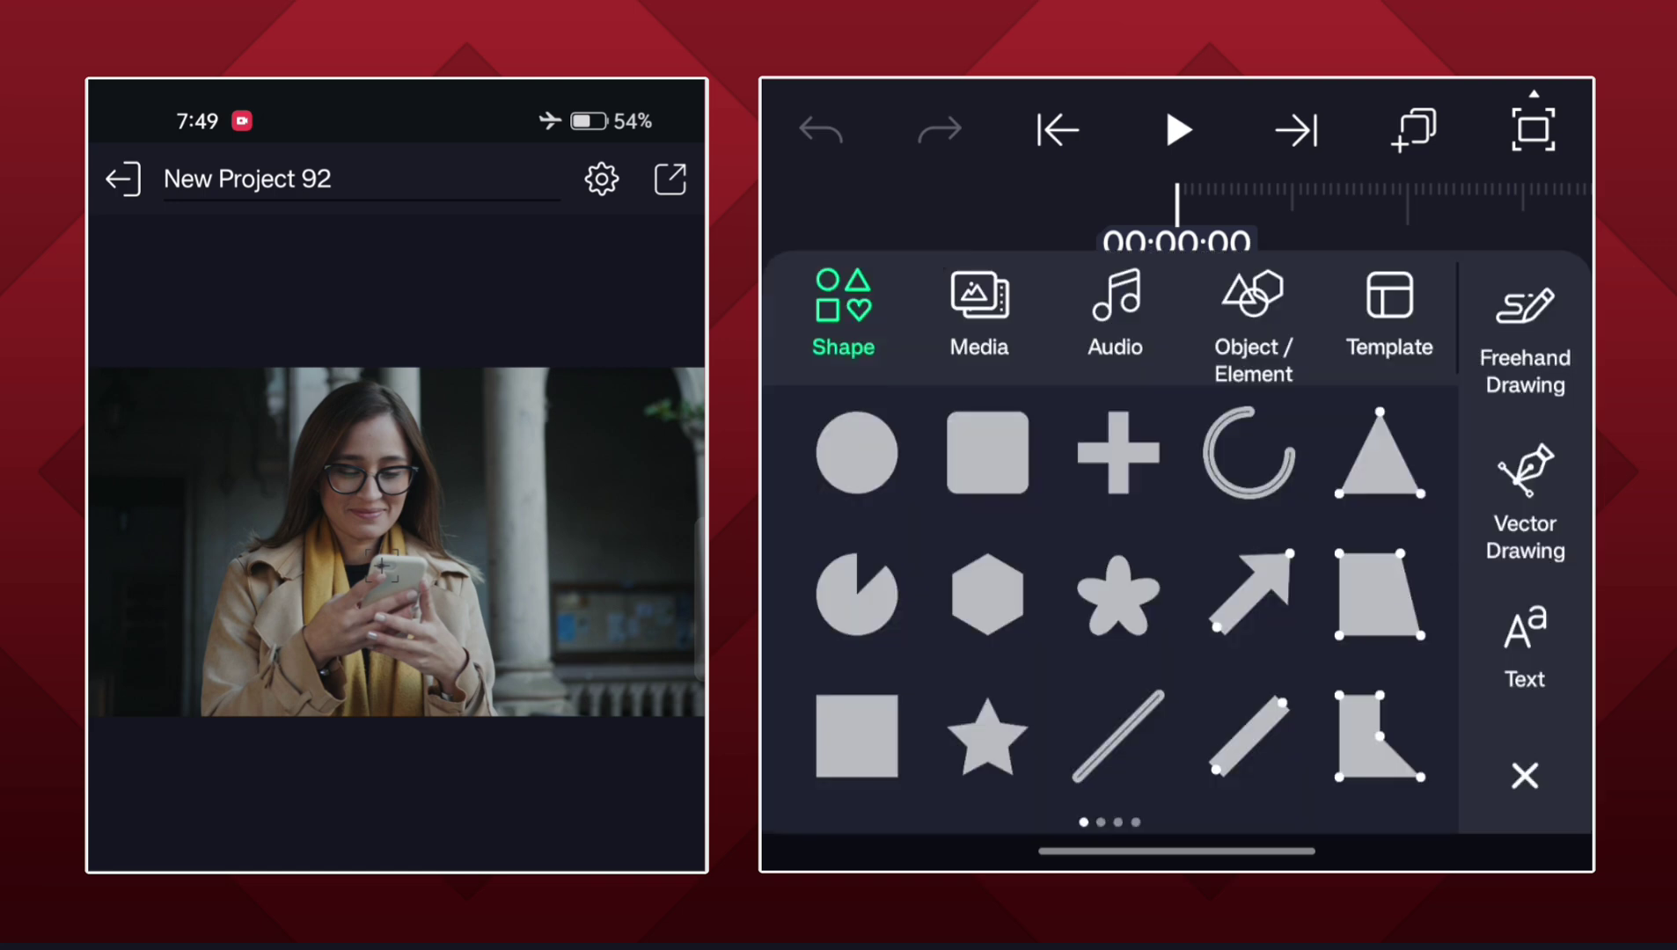
left_click(1254, 301)
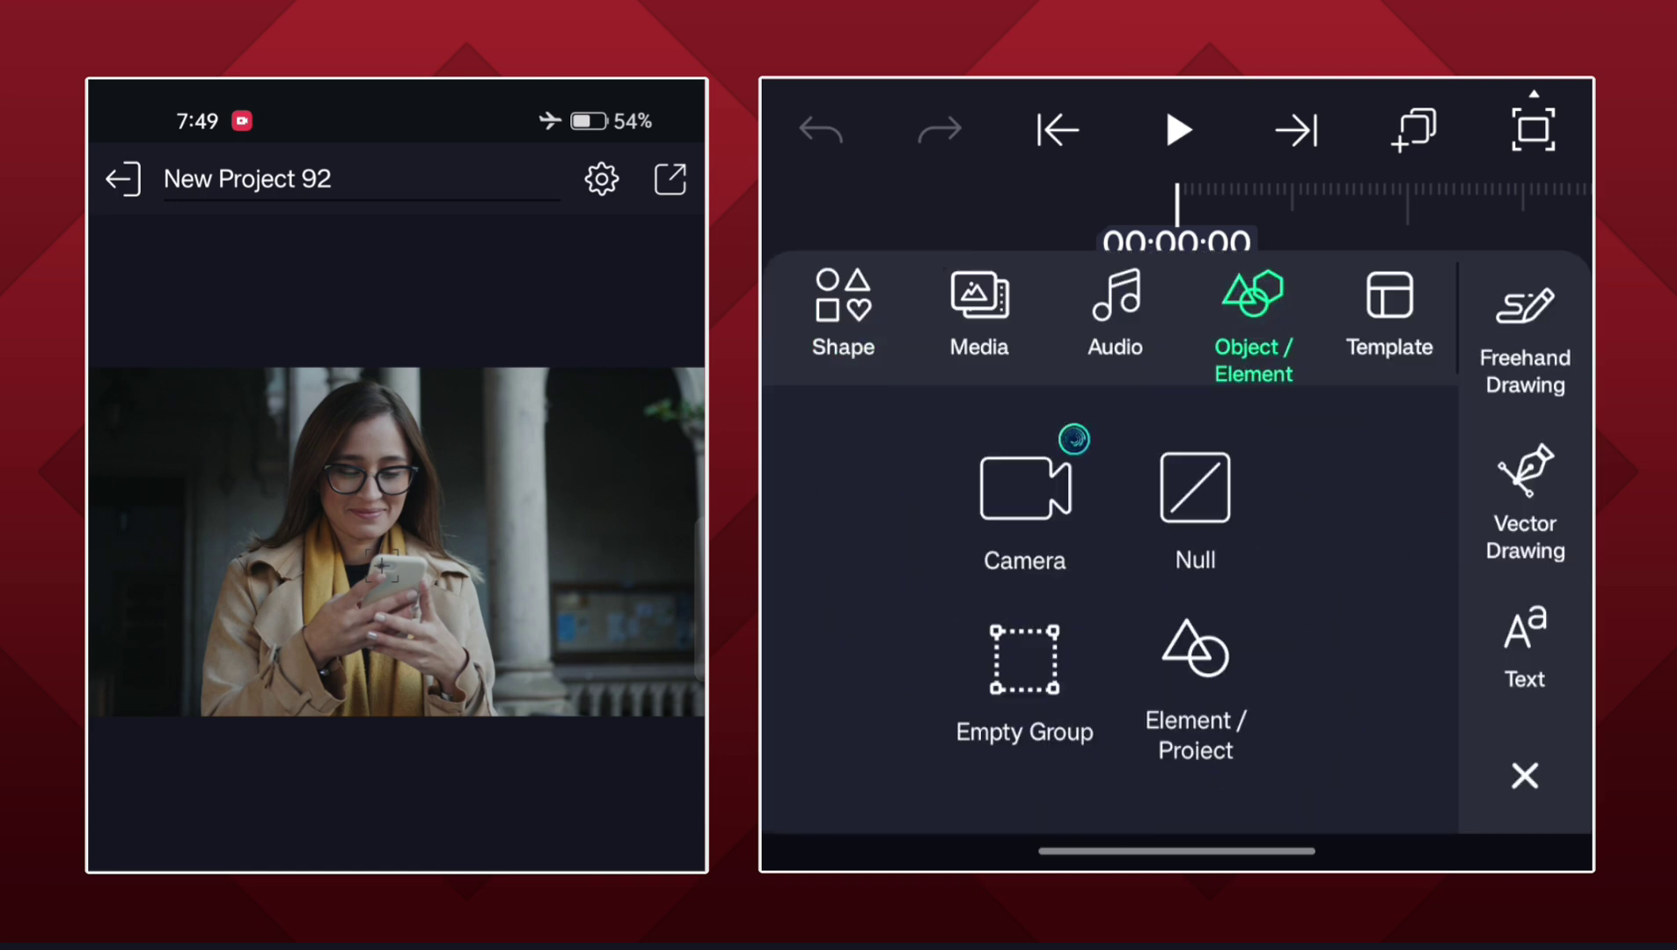
left_click(1195, 682)
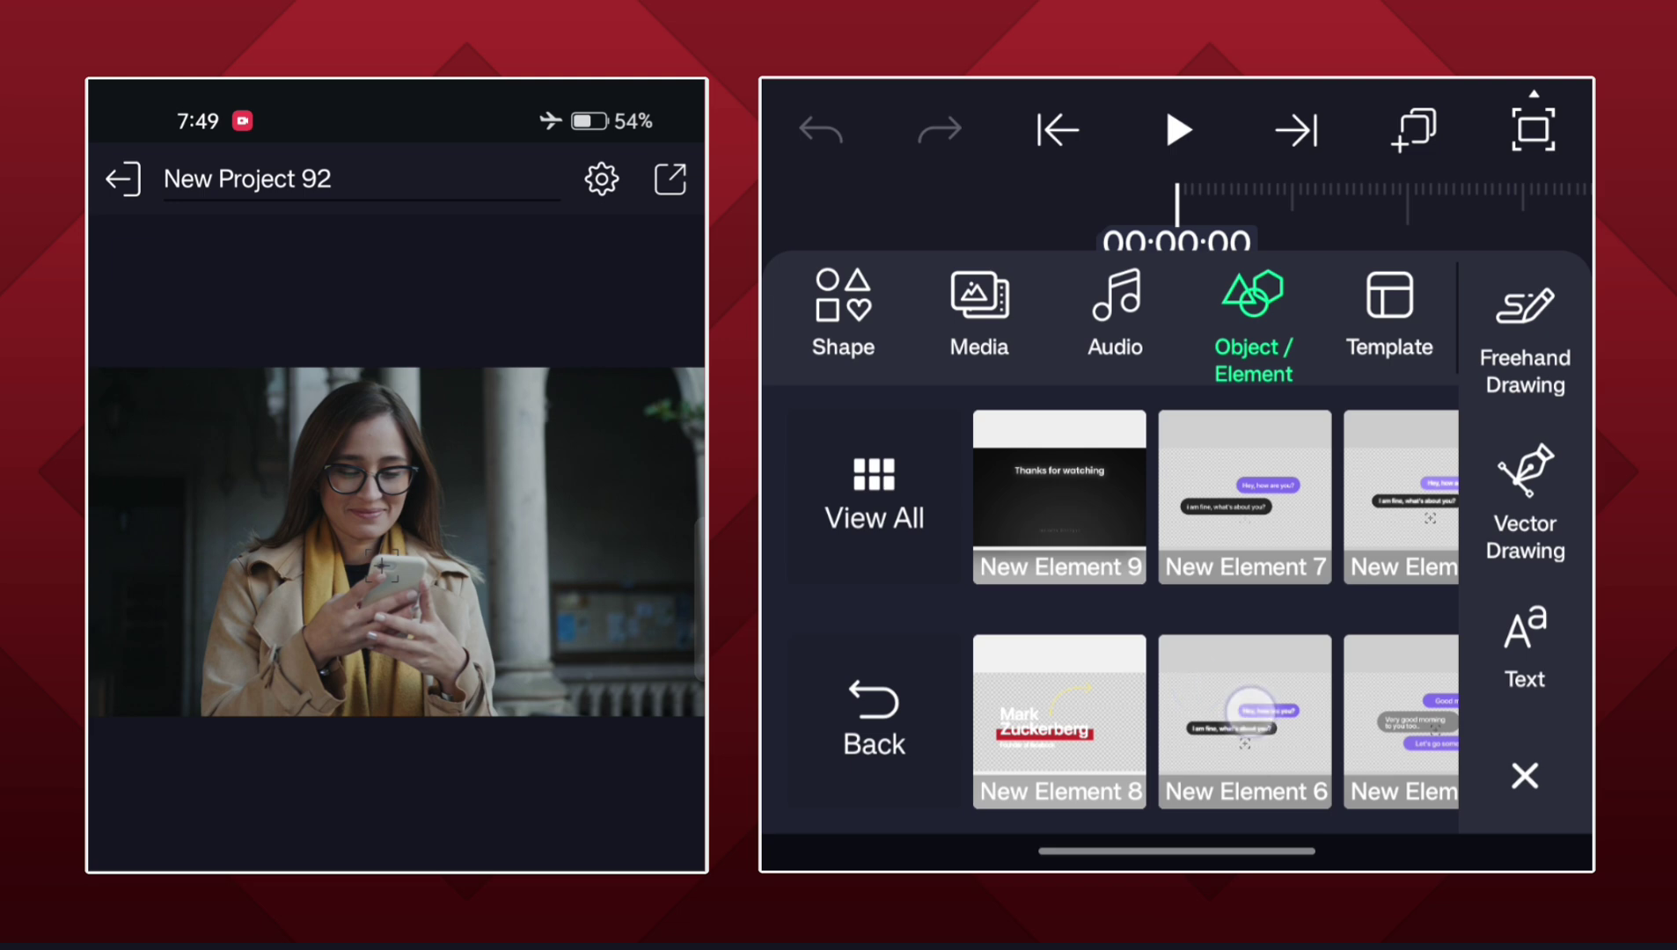
left_click(1251, 708)
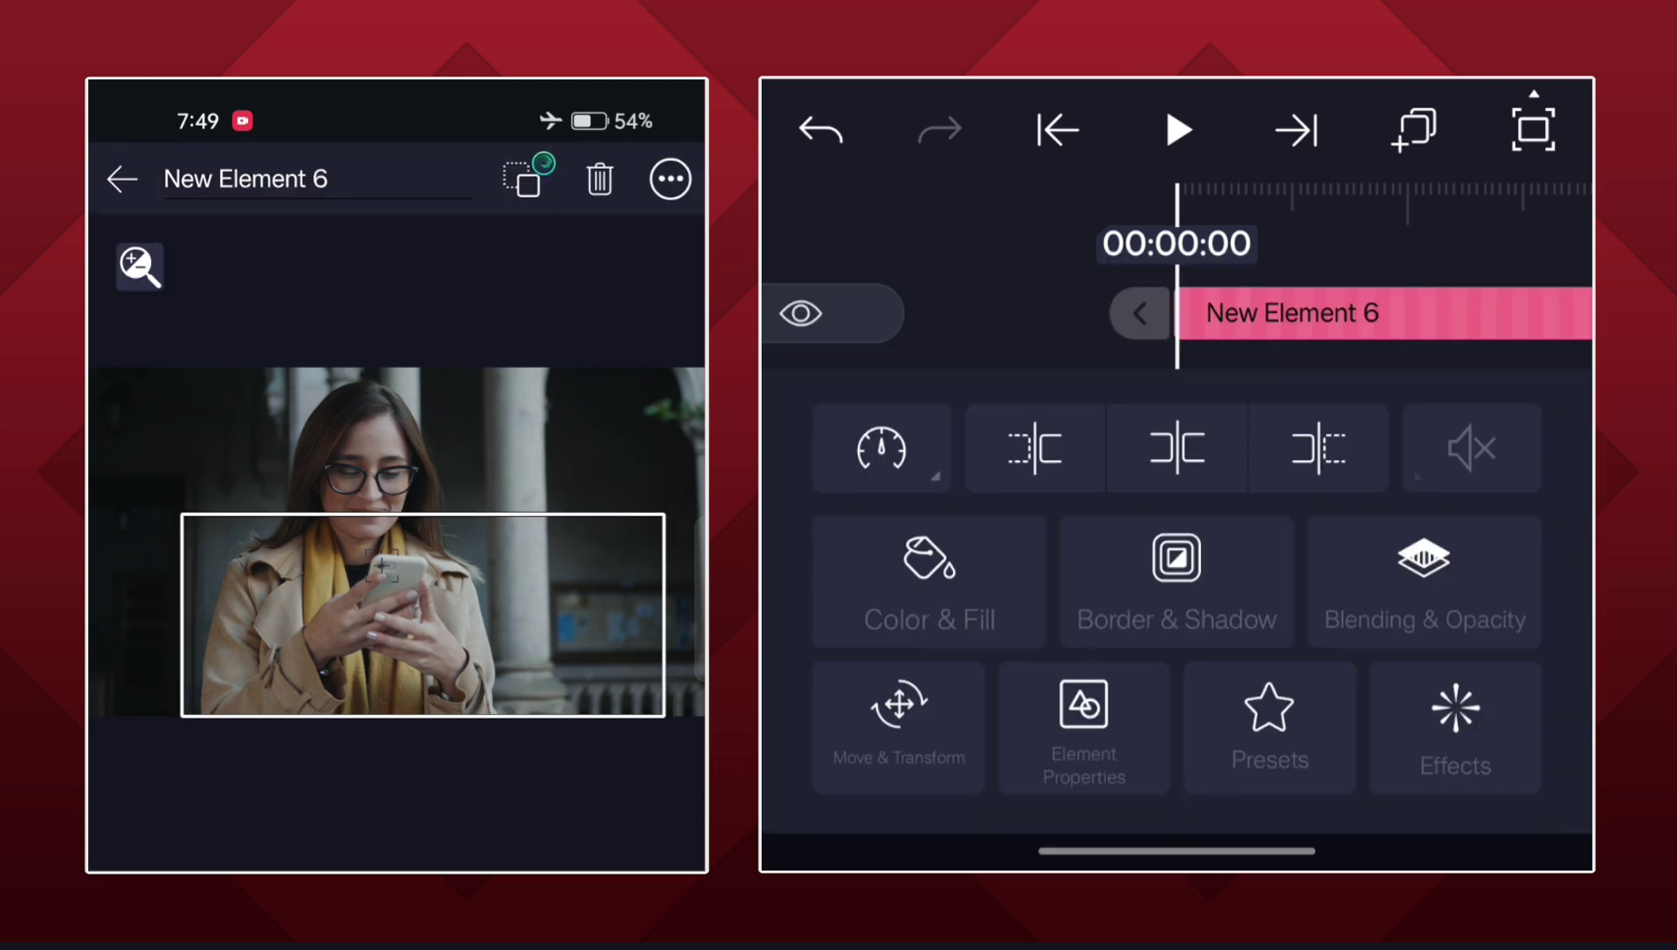
left_click_drag(1363, 314, 1048, 449)
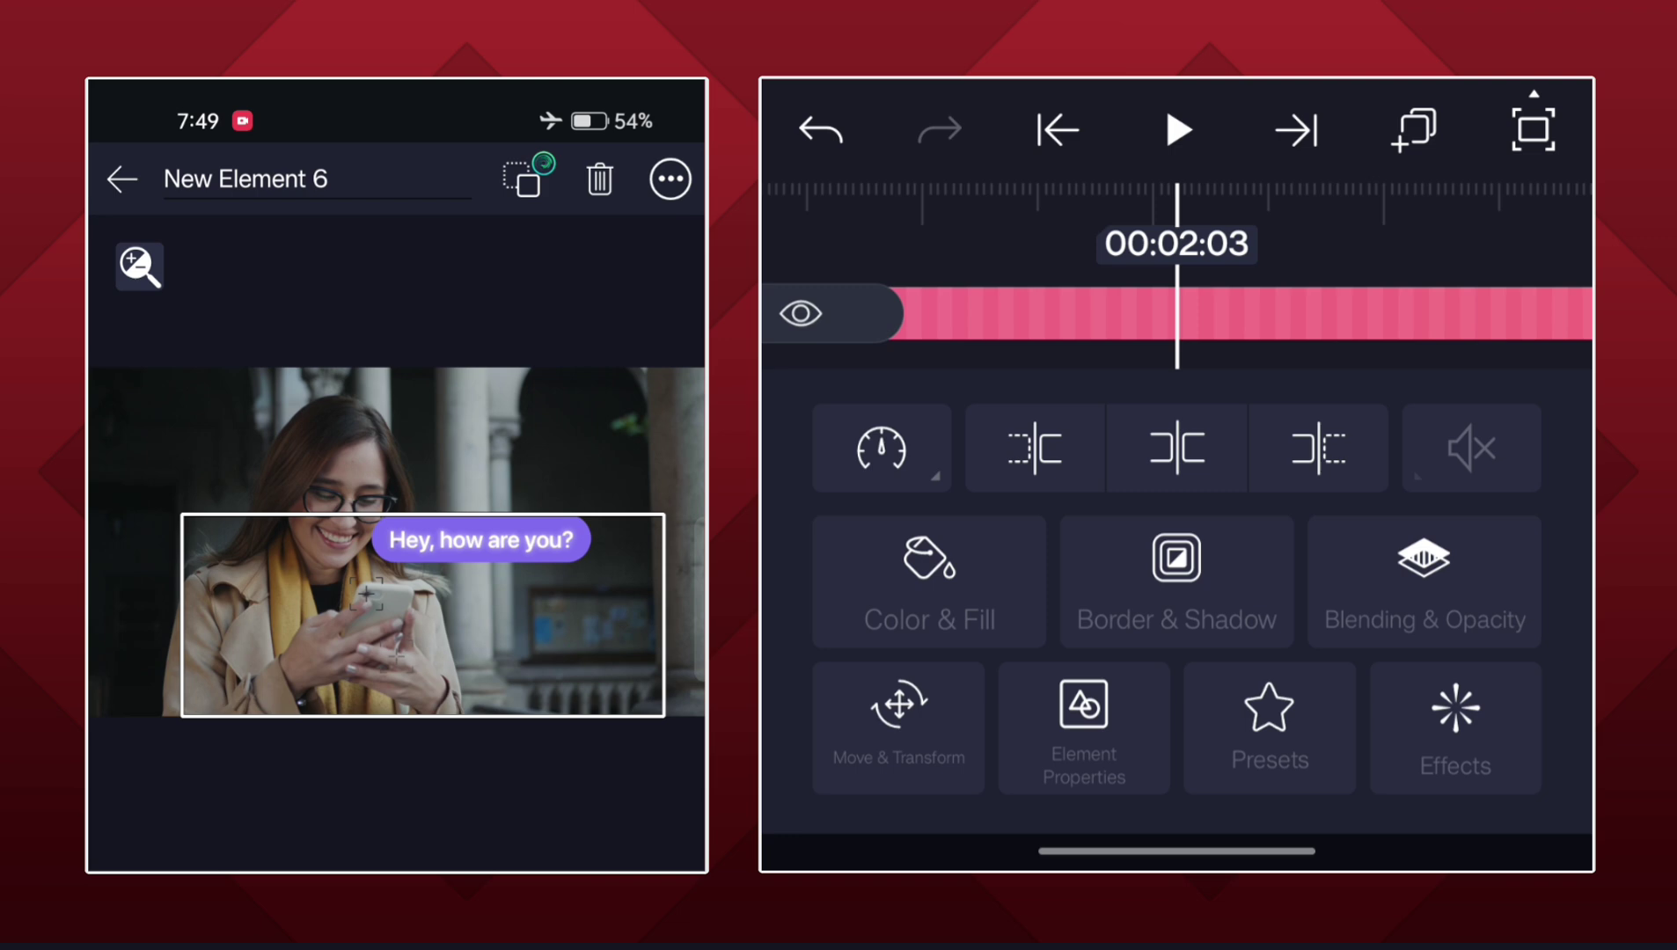
Scrub later in the clip until all four chat bubbles show.
left_click_drag(1364, 314, 1123, 348)
left_click_drag(1415, 292, 1115, 314)
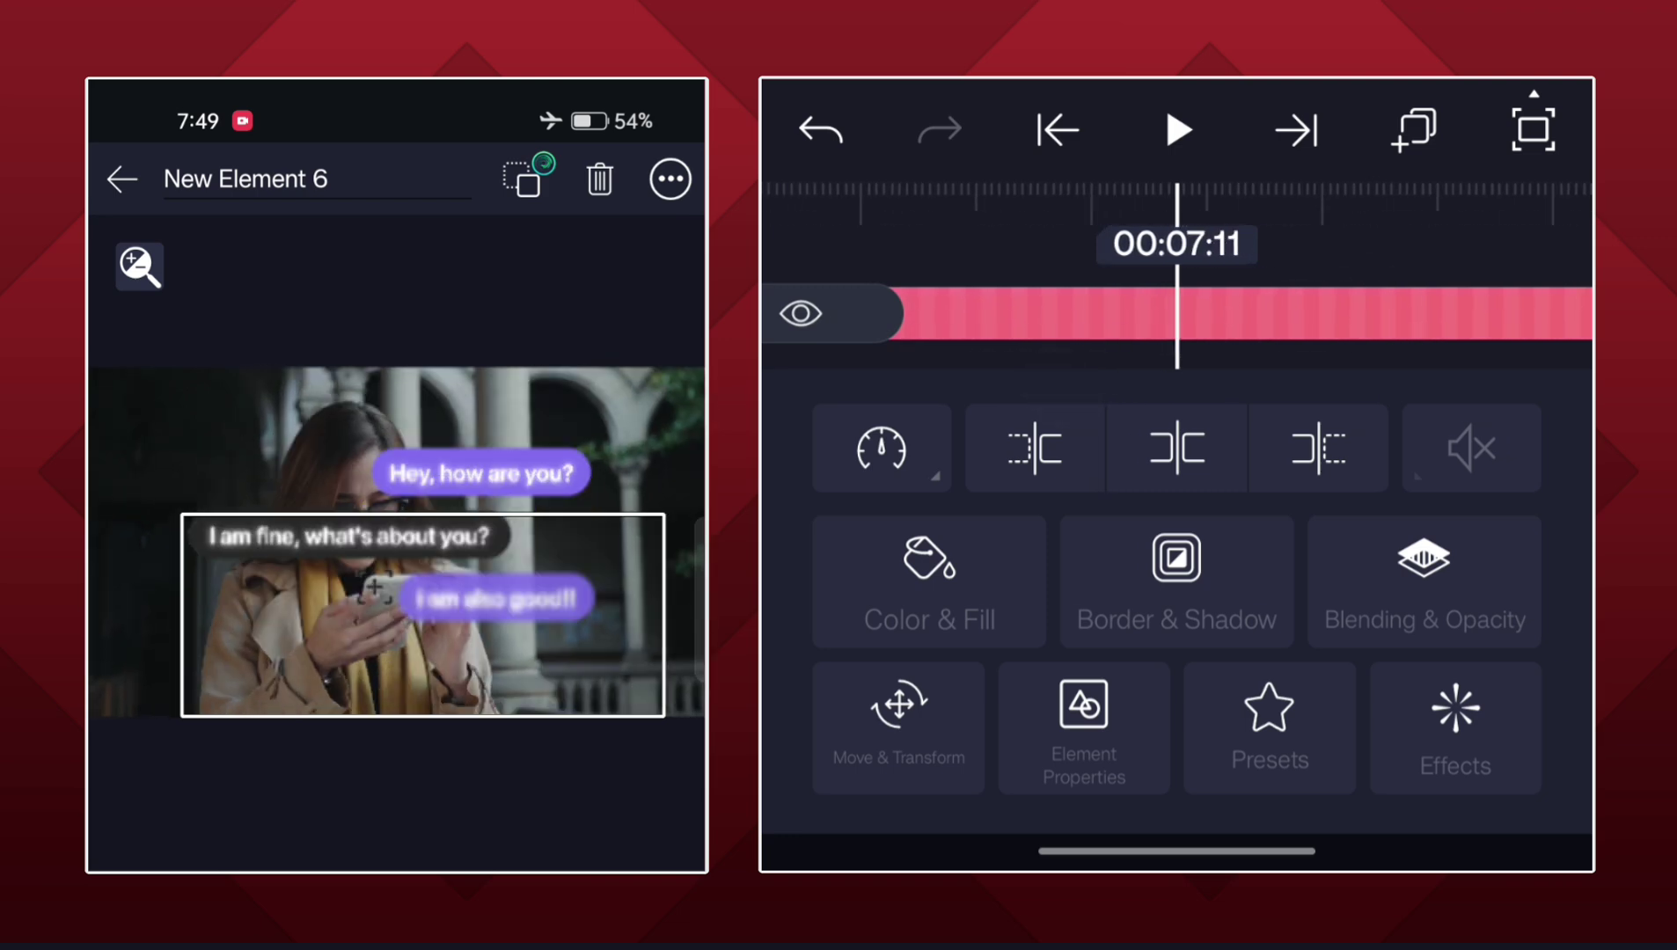
mouse_move(1363, 314)
left_mouse_down()
mouse_move(1018, 384)
mouse_move(1082, 363)
mouse_move(922, 445)
left_mouse_up()
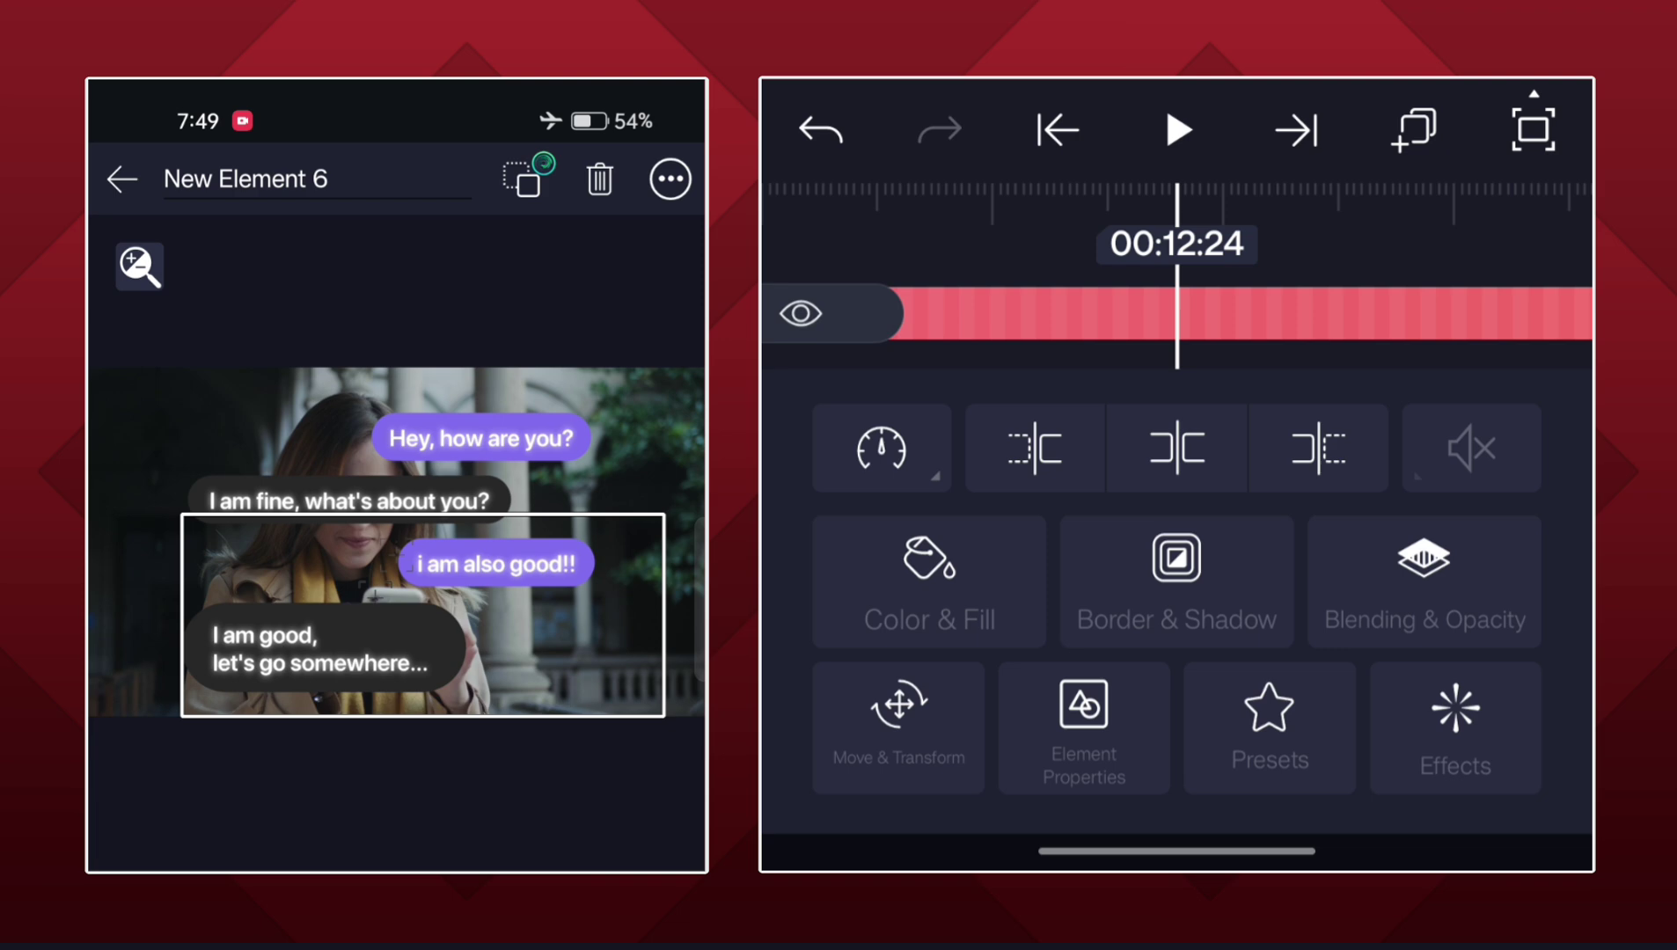
Scale the chat element down to about 871 width.
left_click(899, 720)
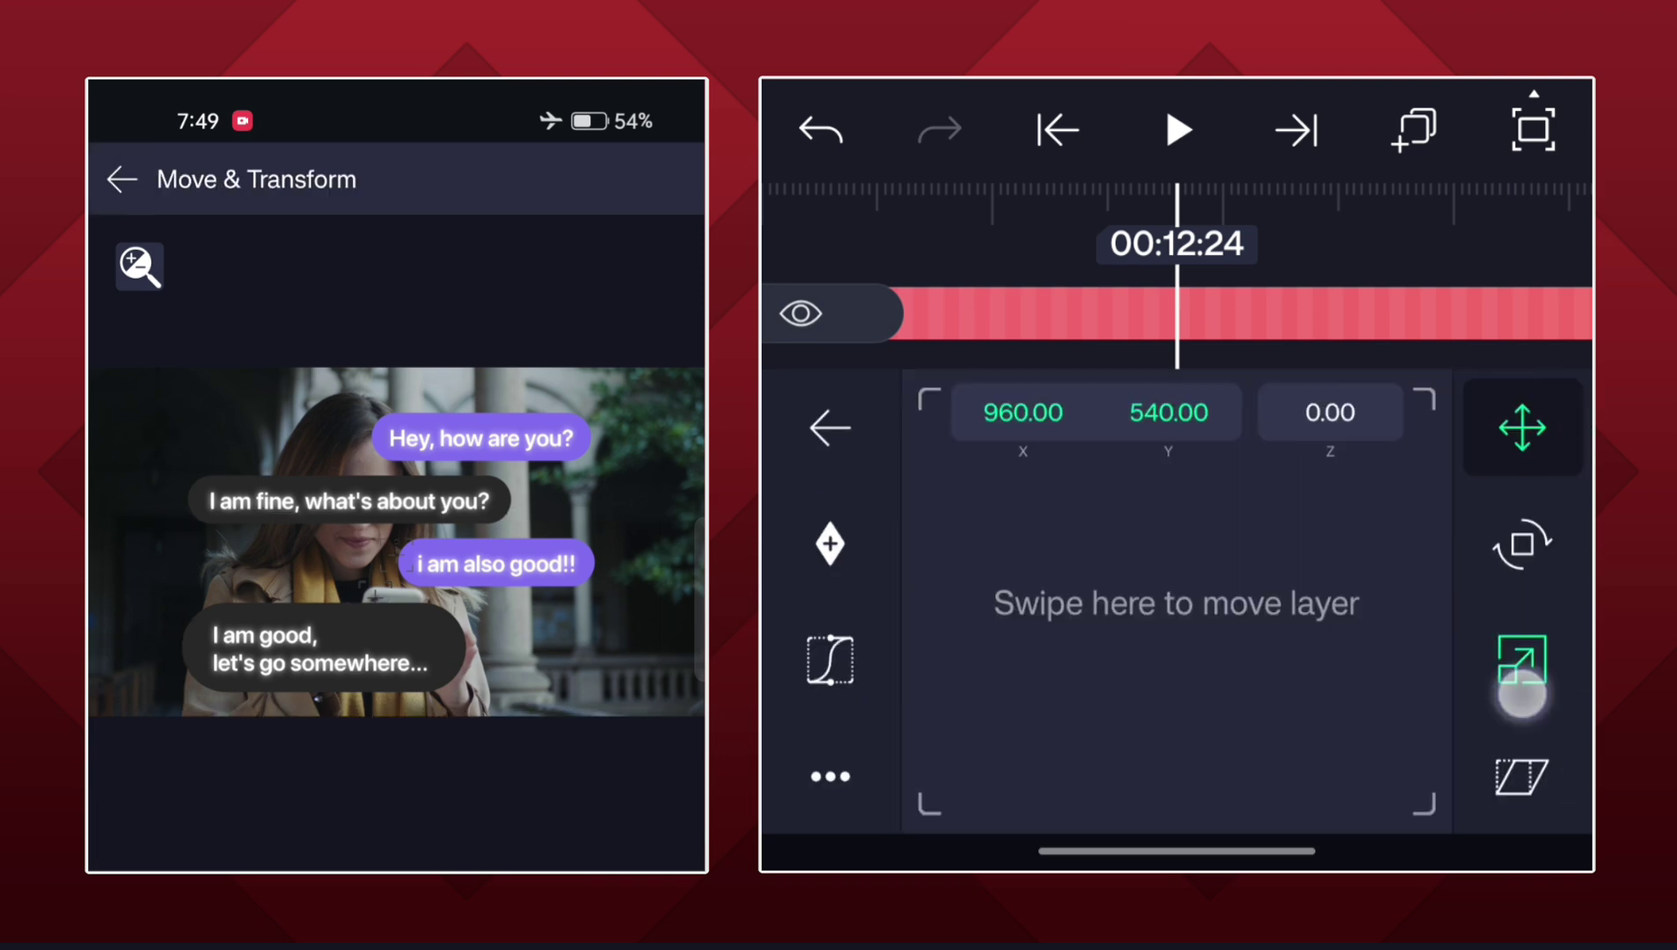
left_click(1522, 693)
left_click_drag(1310, 655, 1179, 655)
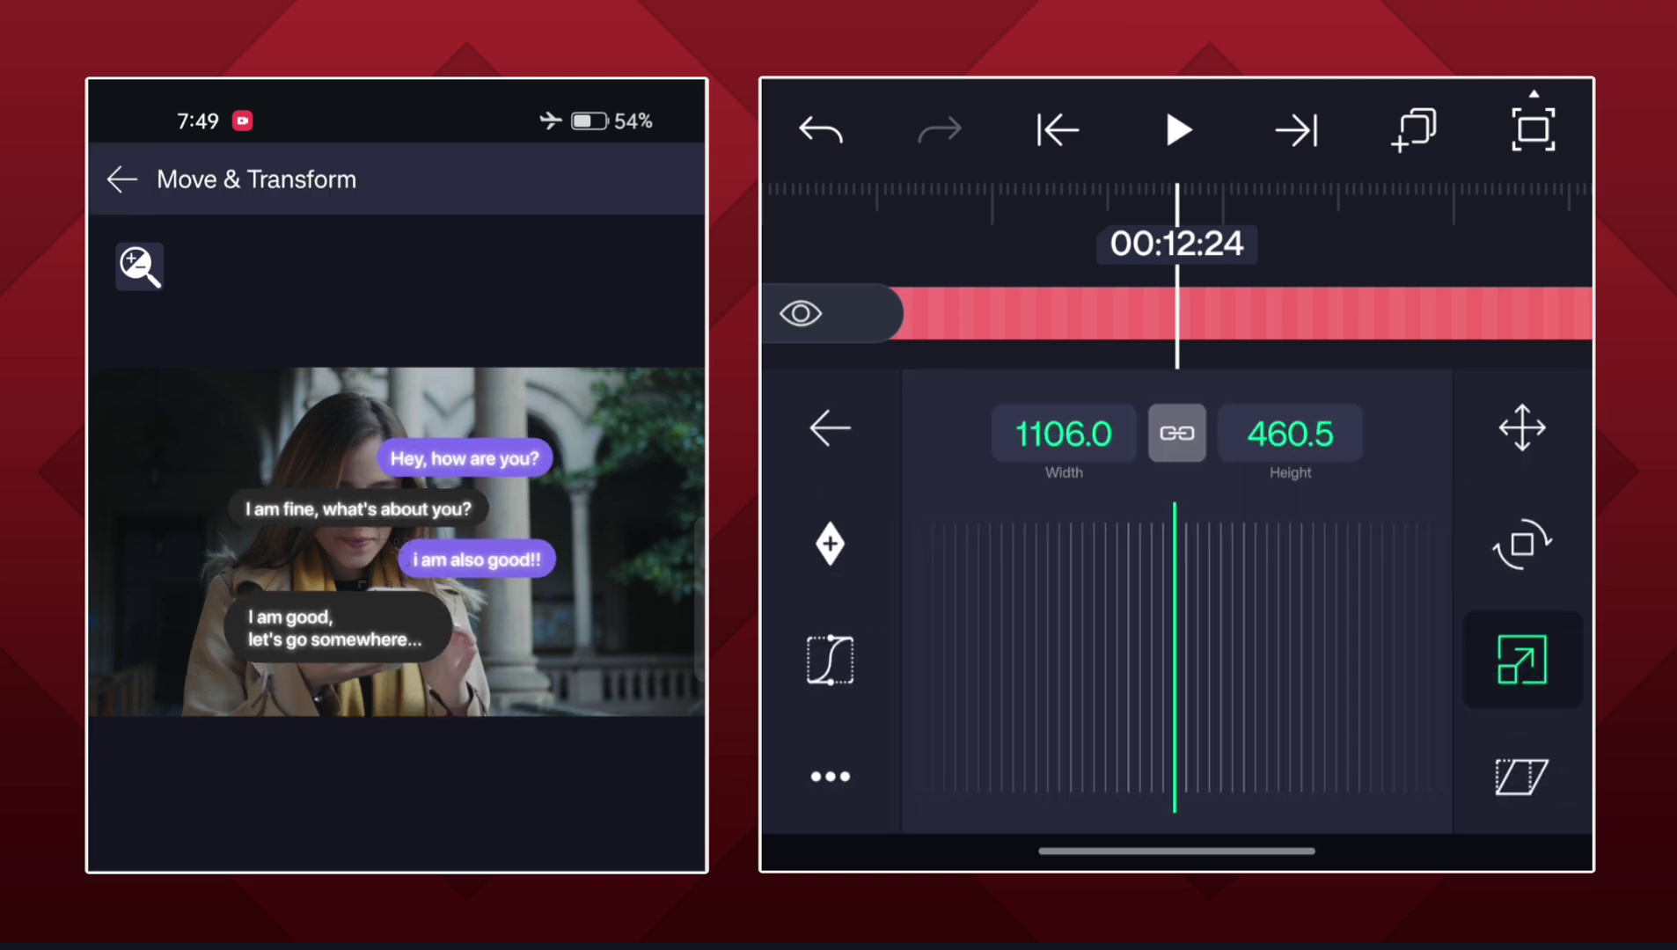
left_click_drag(1355, 699, 1410, 716)
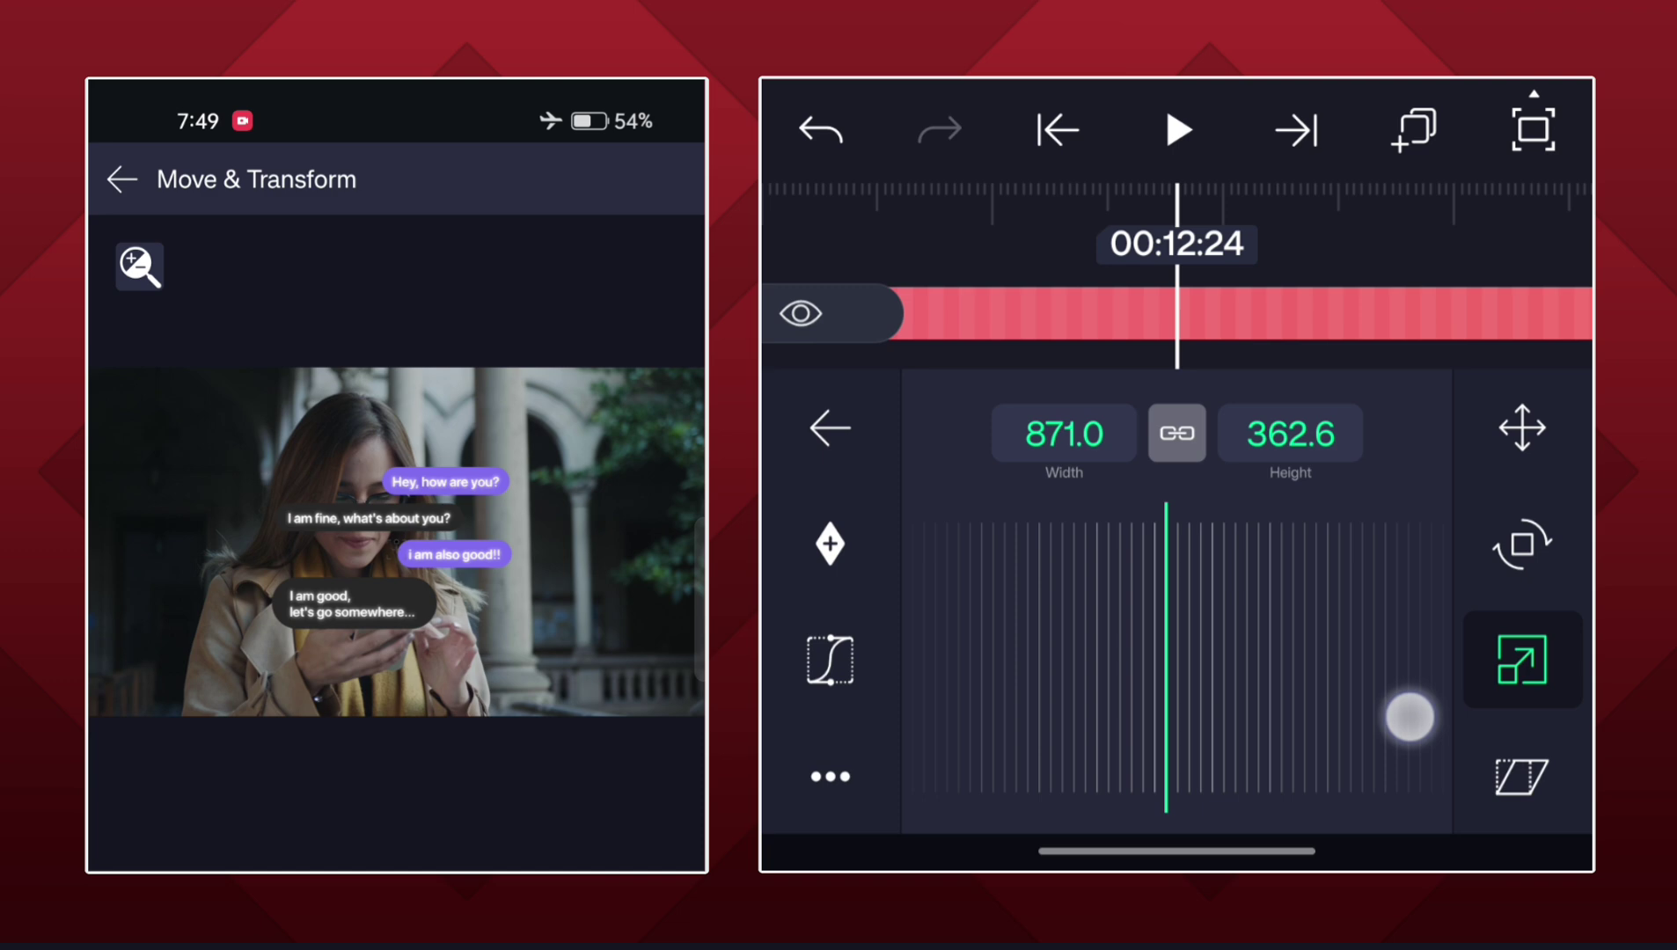
Move the bubbles up and right beside the woman's head.
left_click(1522, 428)
mouse_move(1309, 586)
left_mouse_down()
mouse_move(1420, 505)
mouse_move(1513, 548)
left_mouse_up()
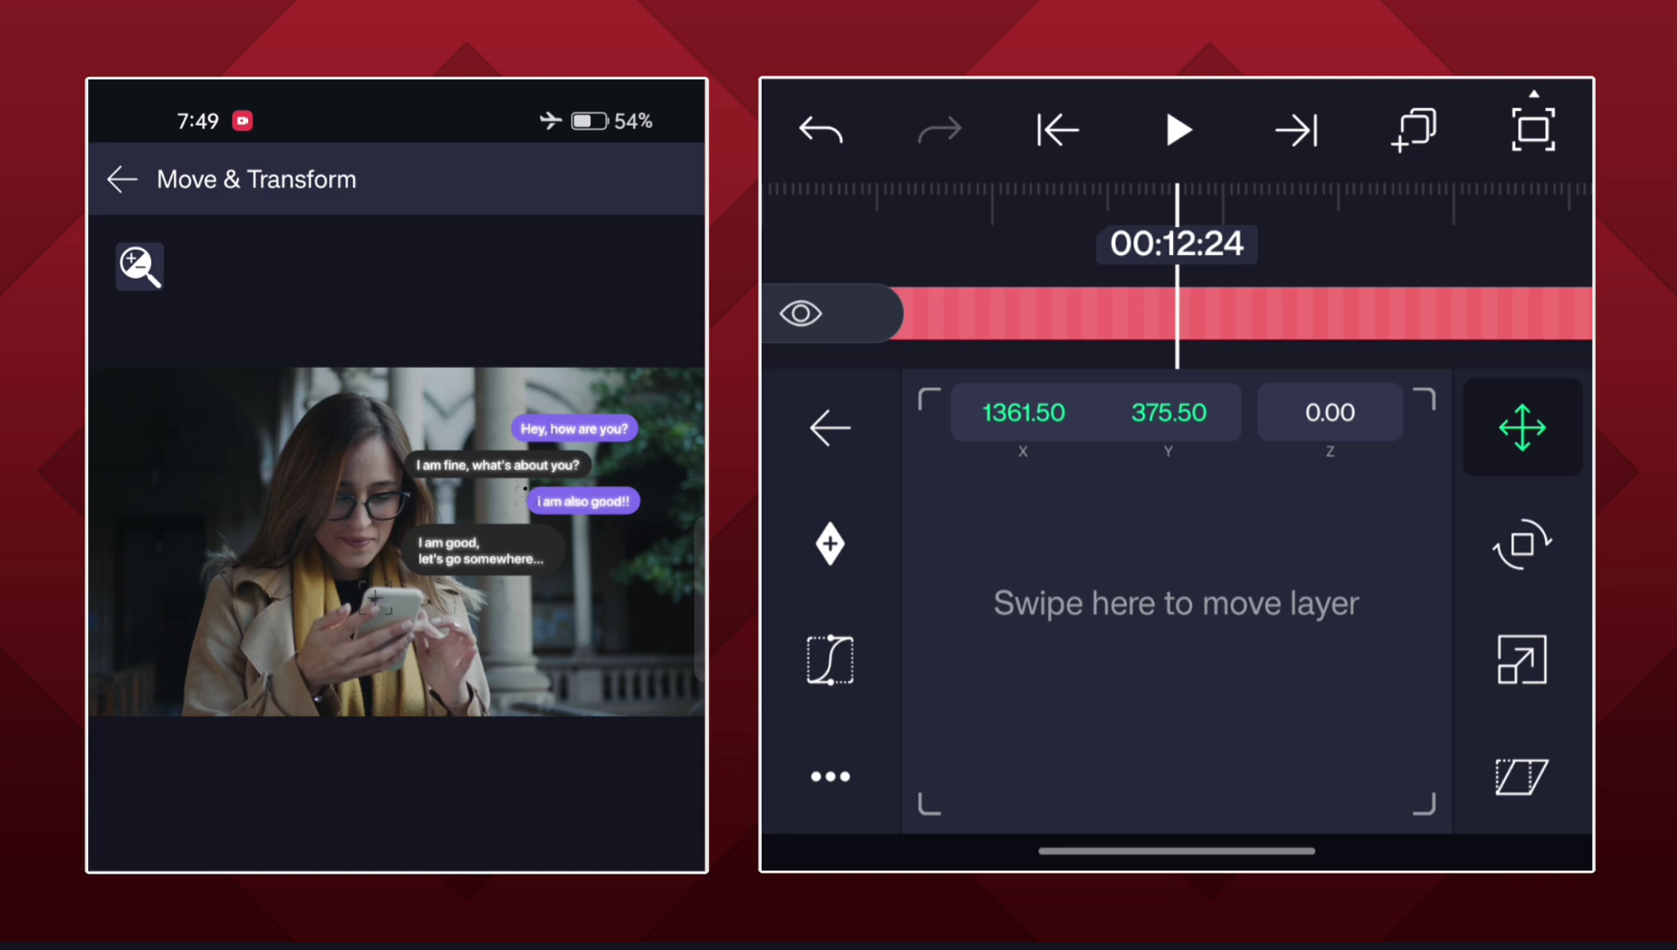
left_click(830, 427)
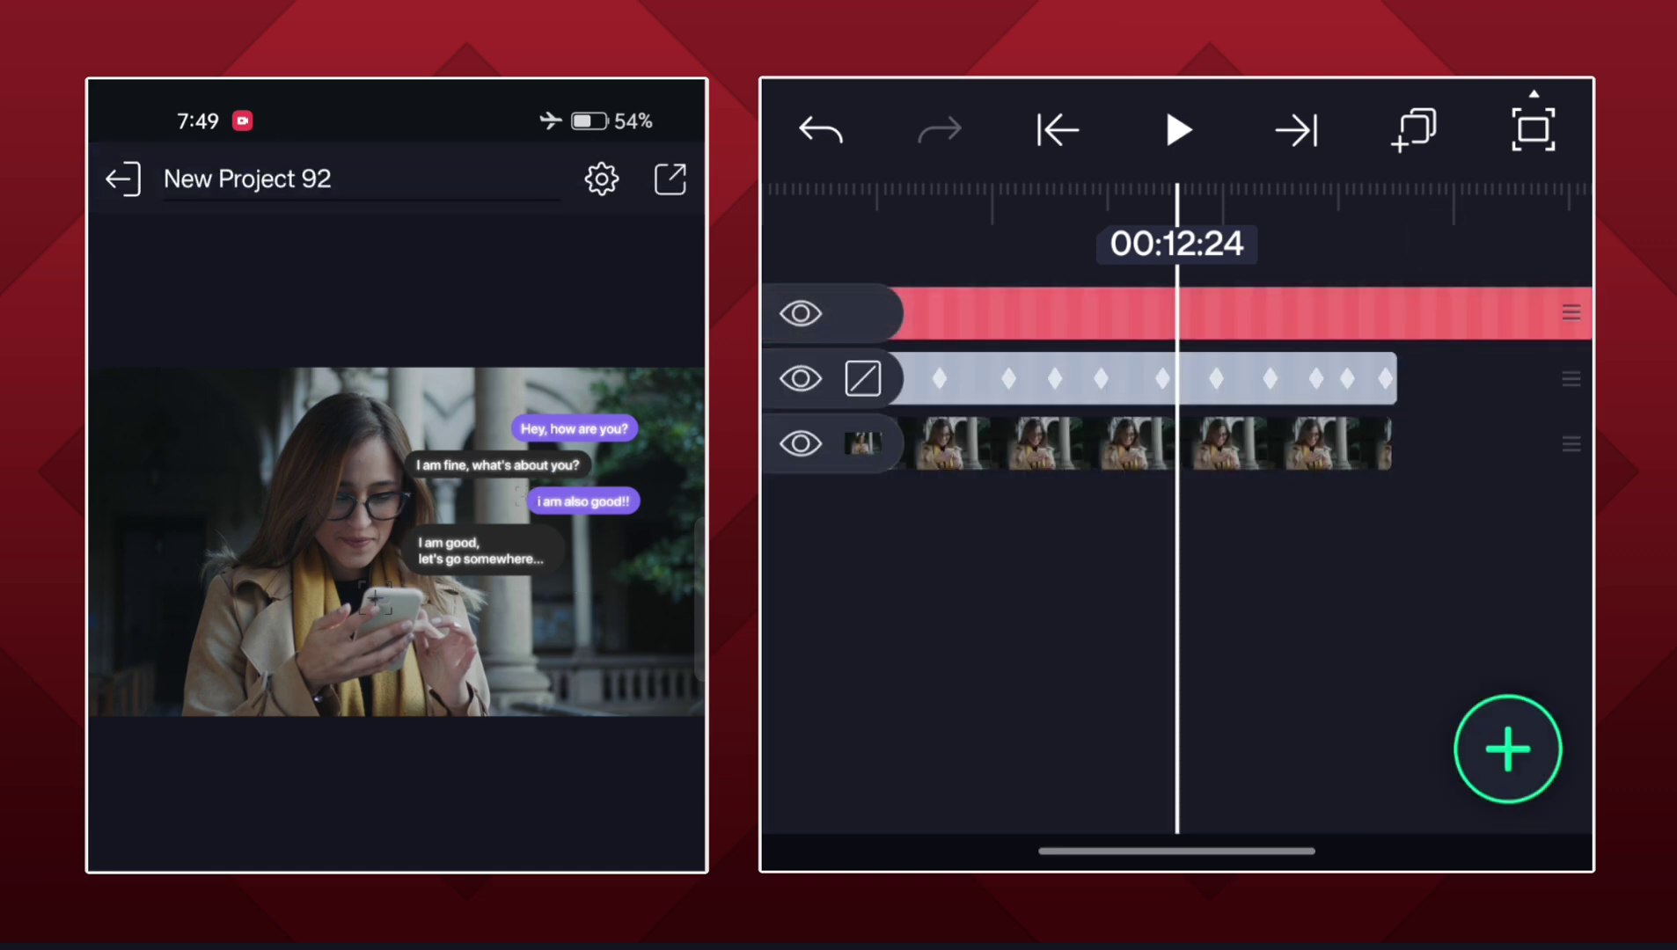
Rewind to the start and play the composition to preview the bubbles.
mouse_move(1415, 599)
left_mouse_down()
mouse_move(1179, 677)
mouse_move(1494, 725)
left_mouse_up()
left_click(1292, 315)
left_click(1498, 308)
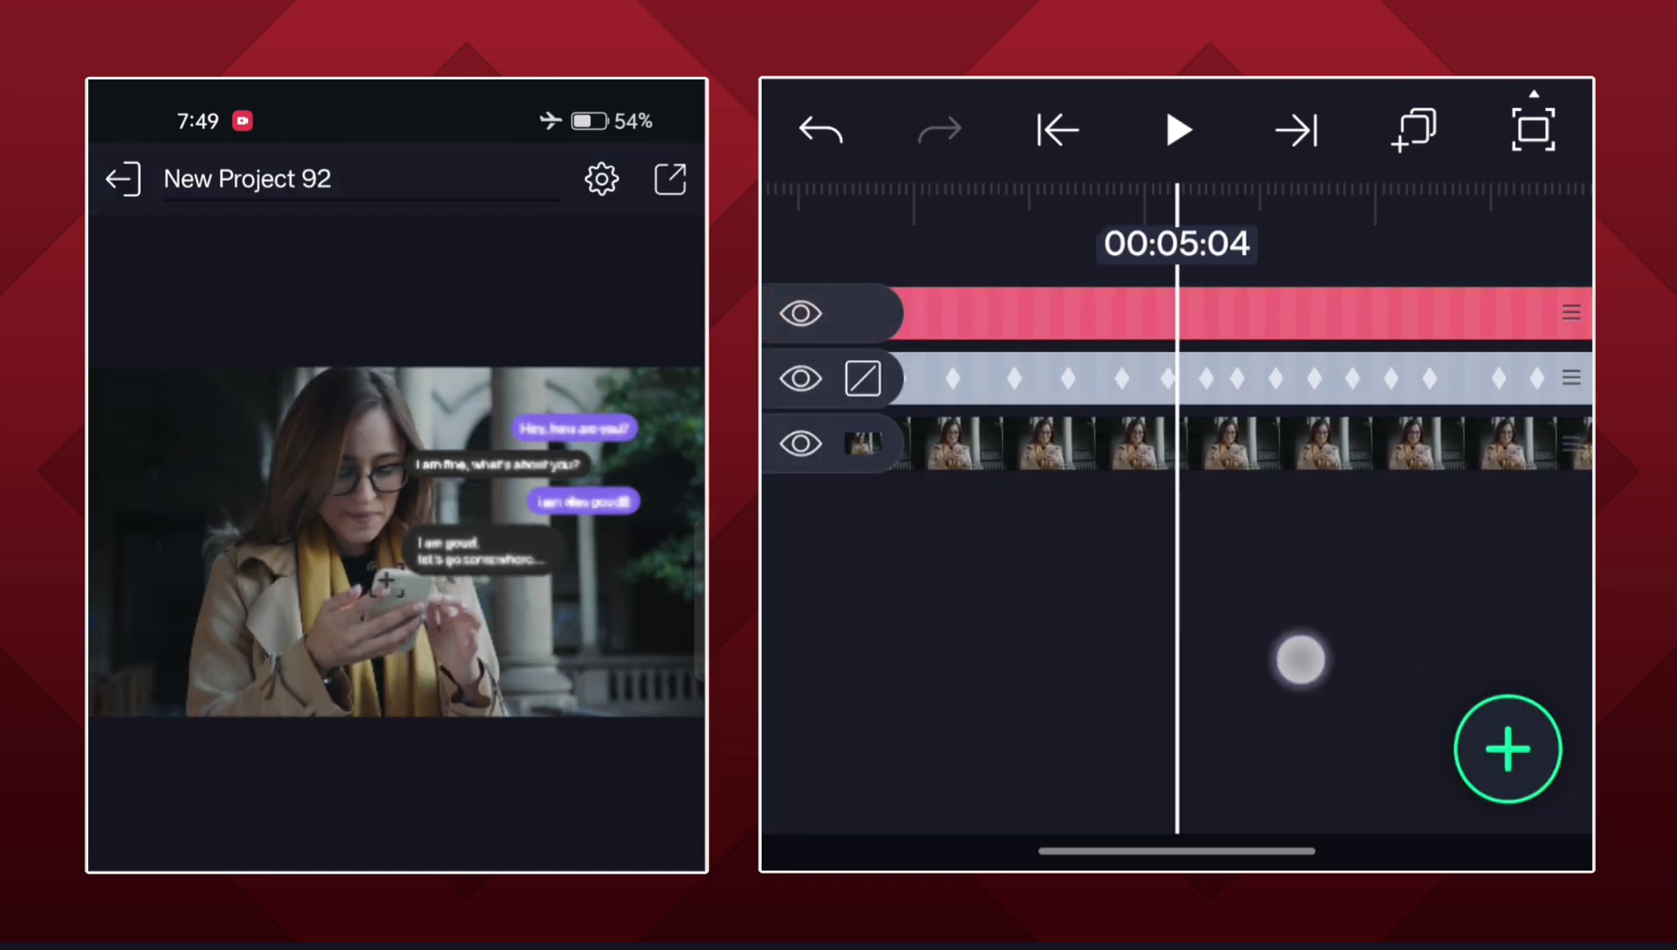
left_click_drag(1299, 658, 1512, 658)
left_click(1178, 129)
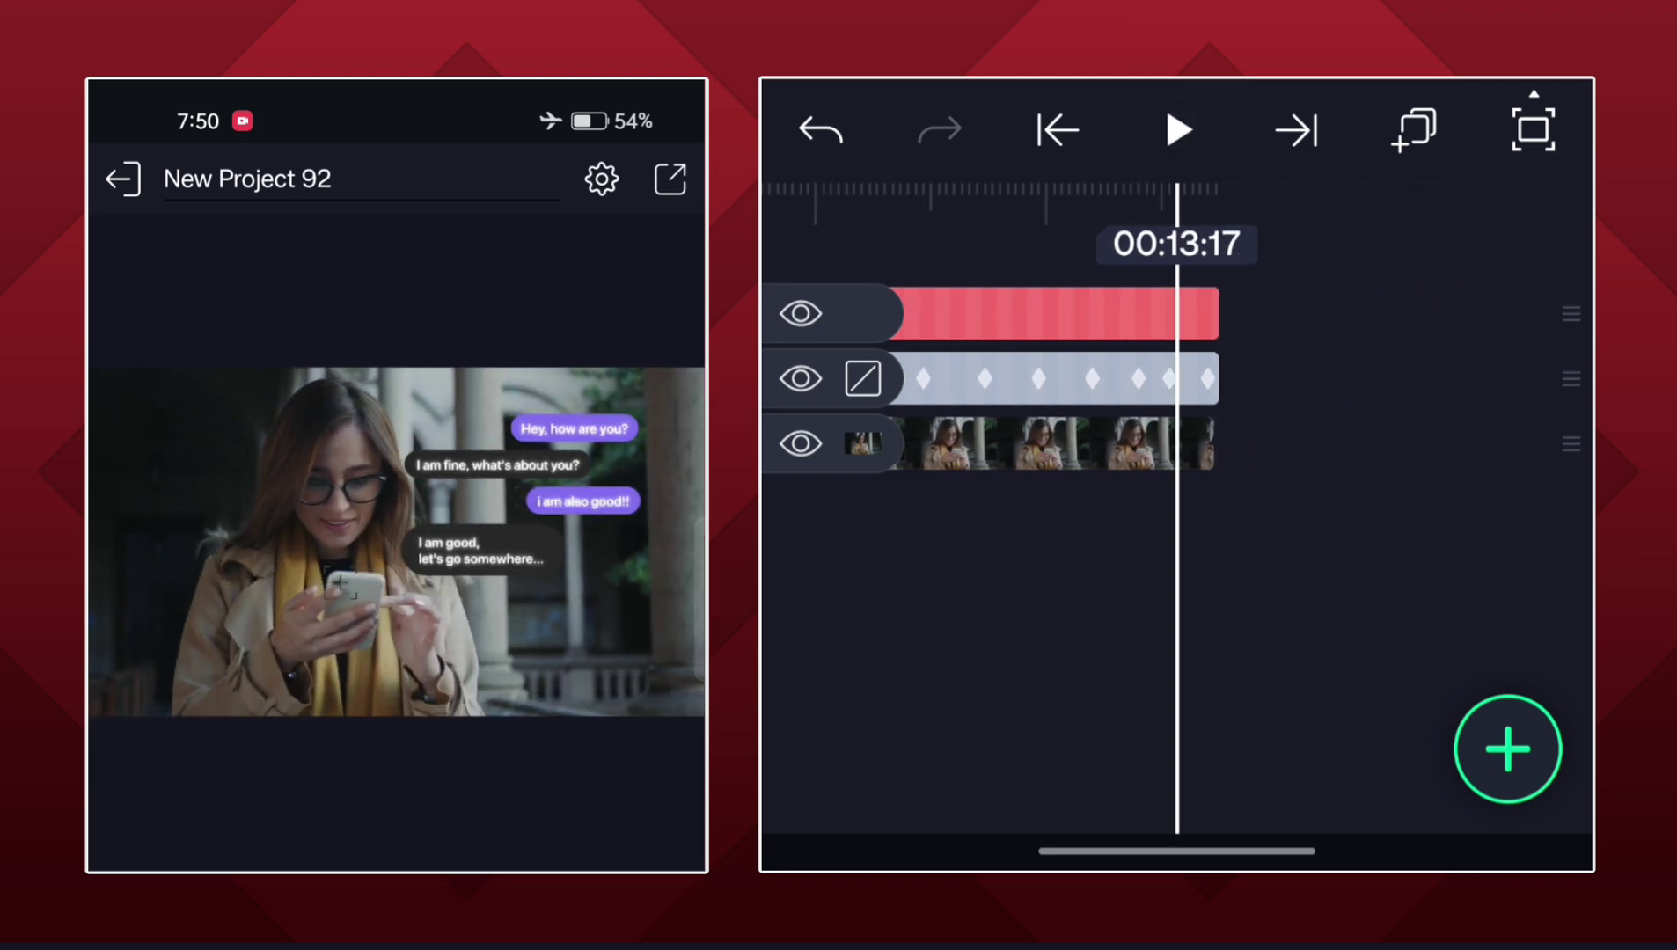
Jump to a frame showing all bubbles and open the New Element 6 layer.
left_click_drag(1179, 630, 1507, 634)
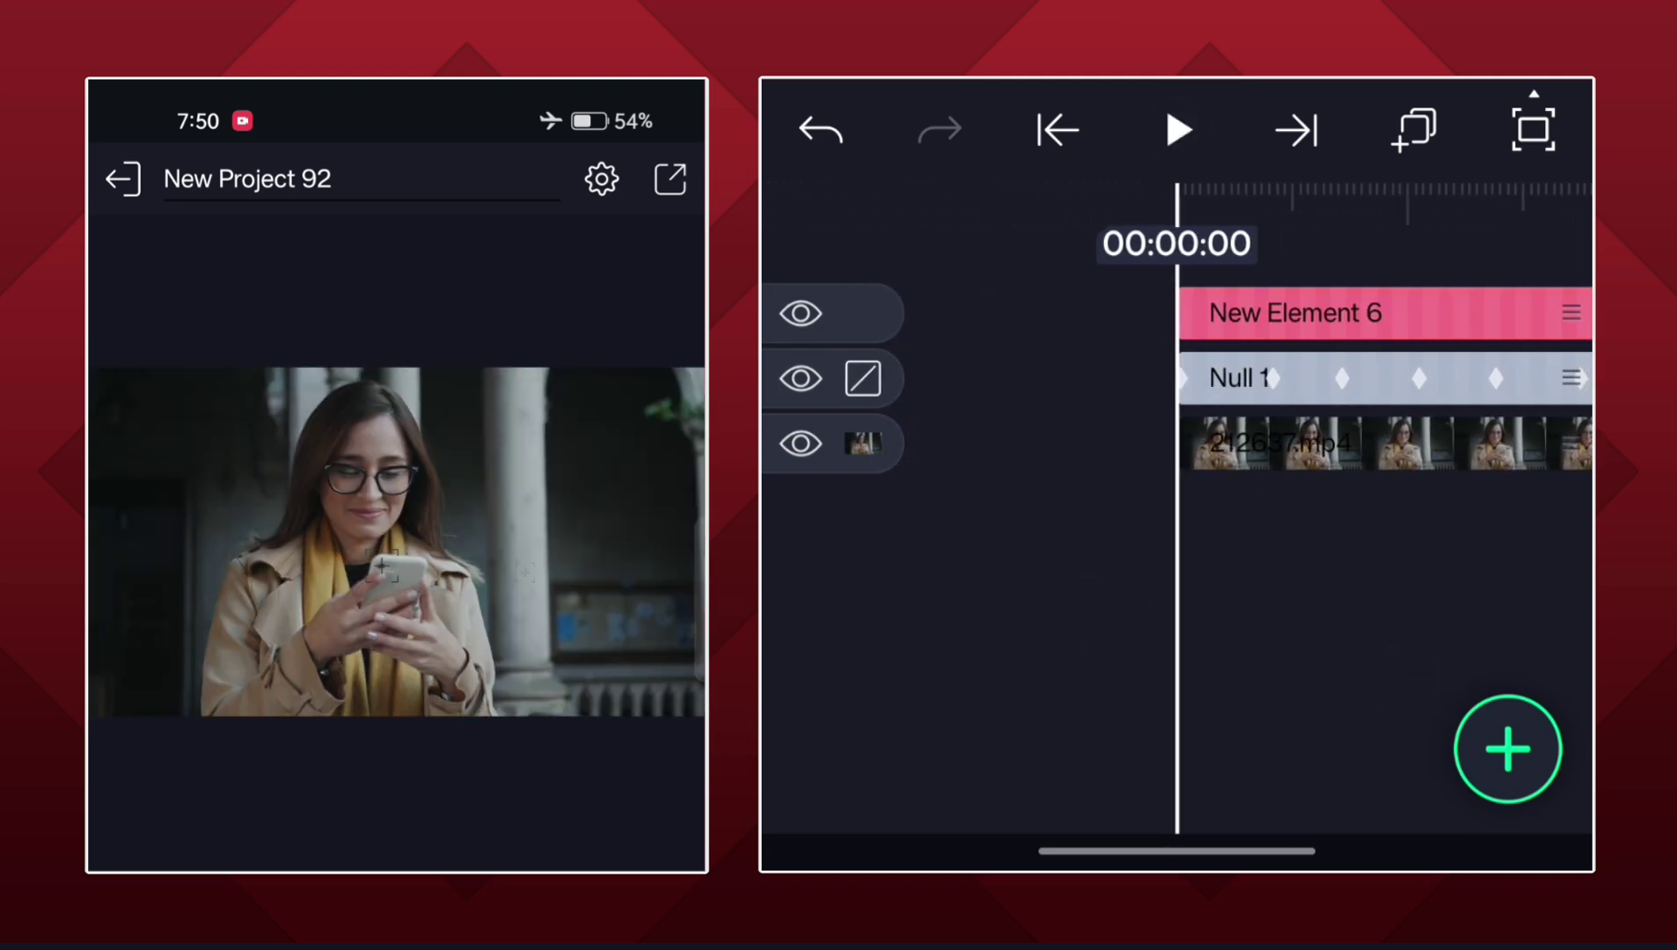
left_click_drag(1074, 572, 989, 691)
left_click_drag(1096, 658, 1035, 661)
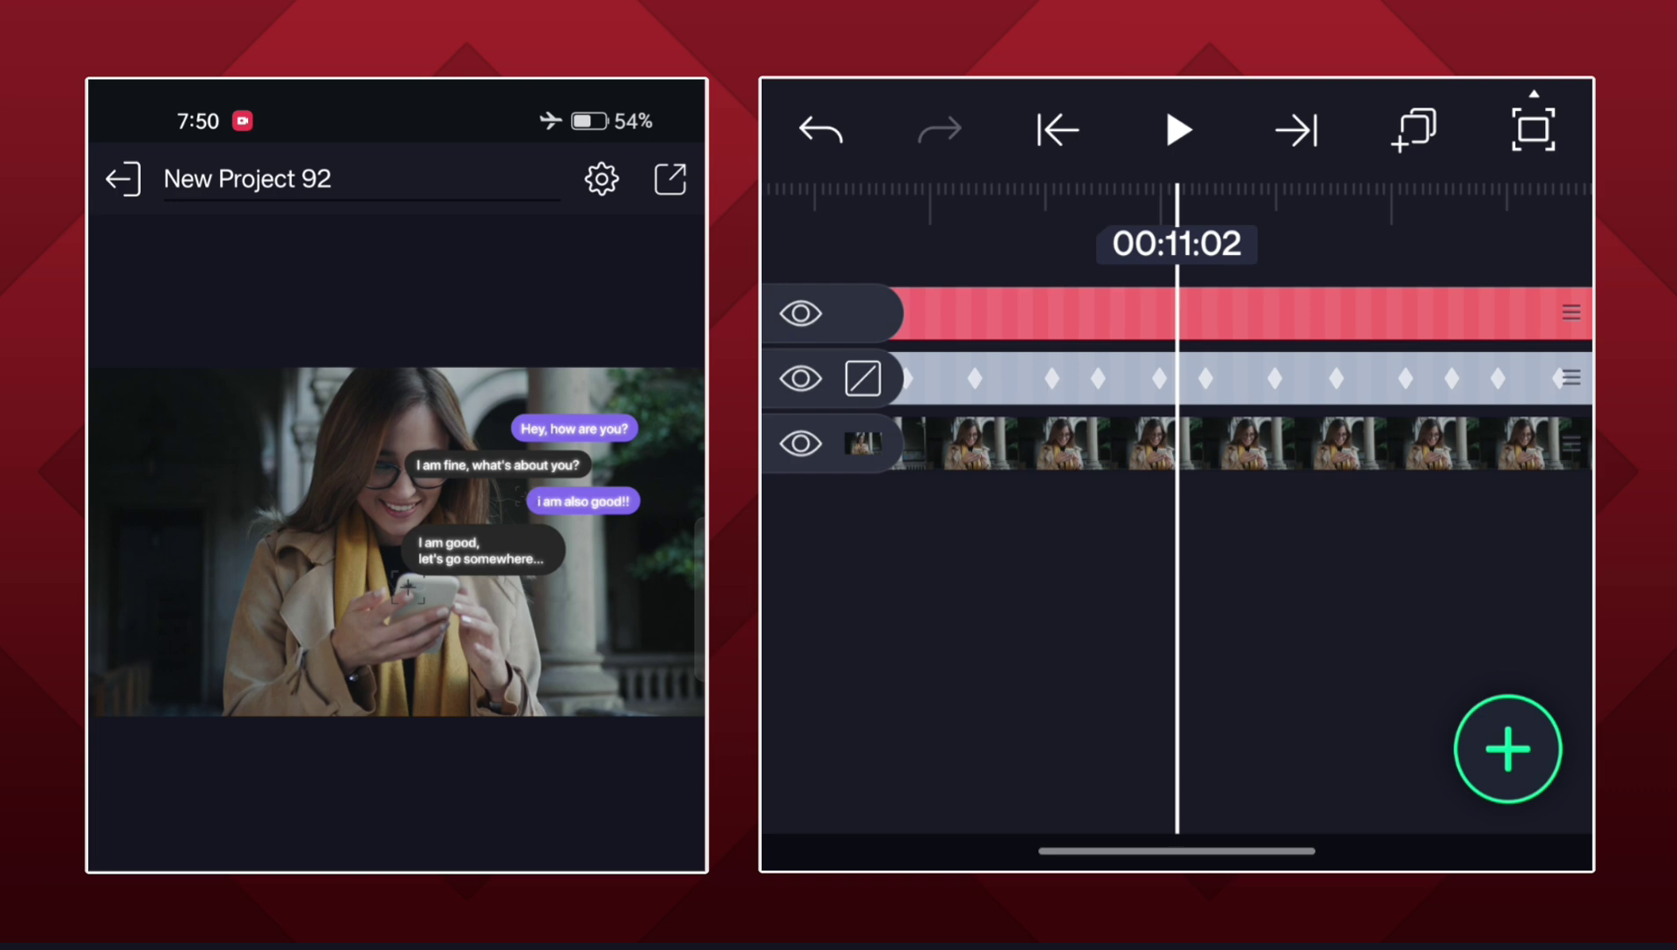
left_click(1232, 314)
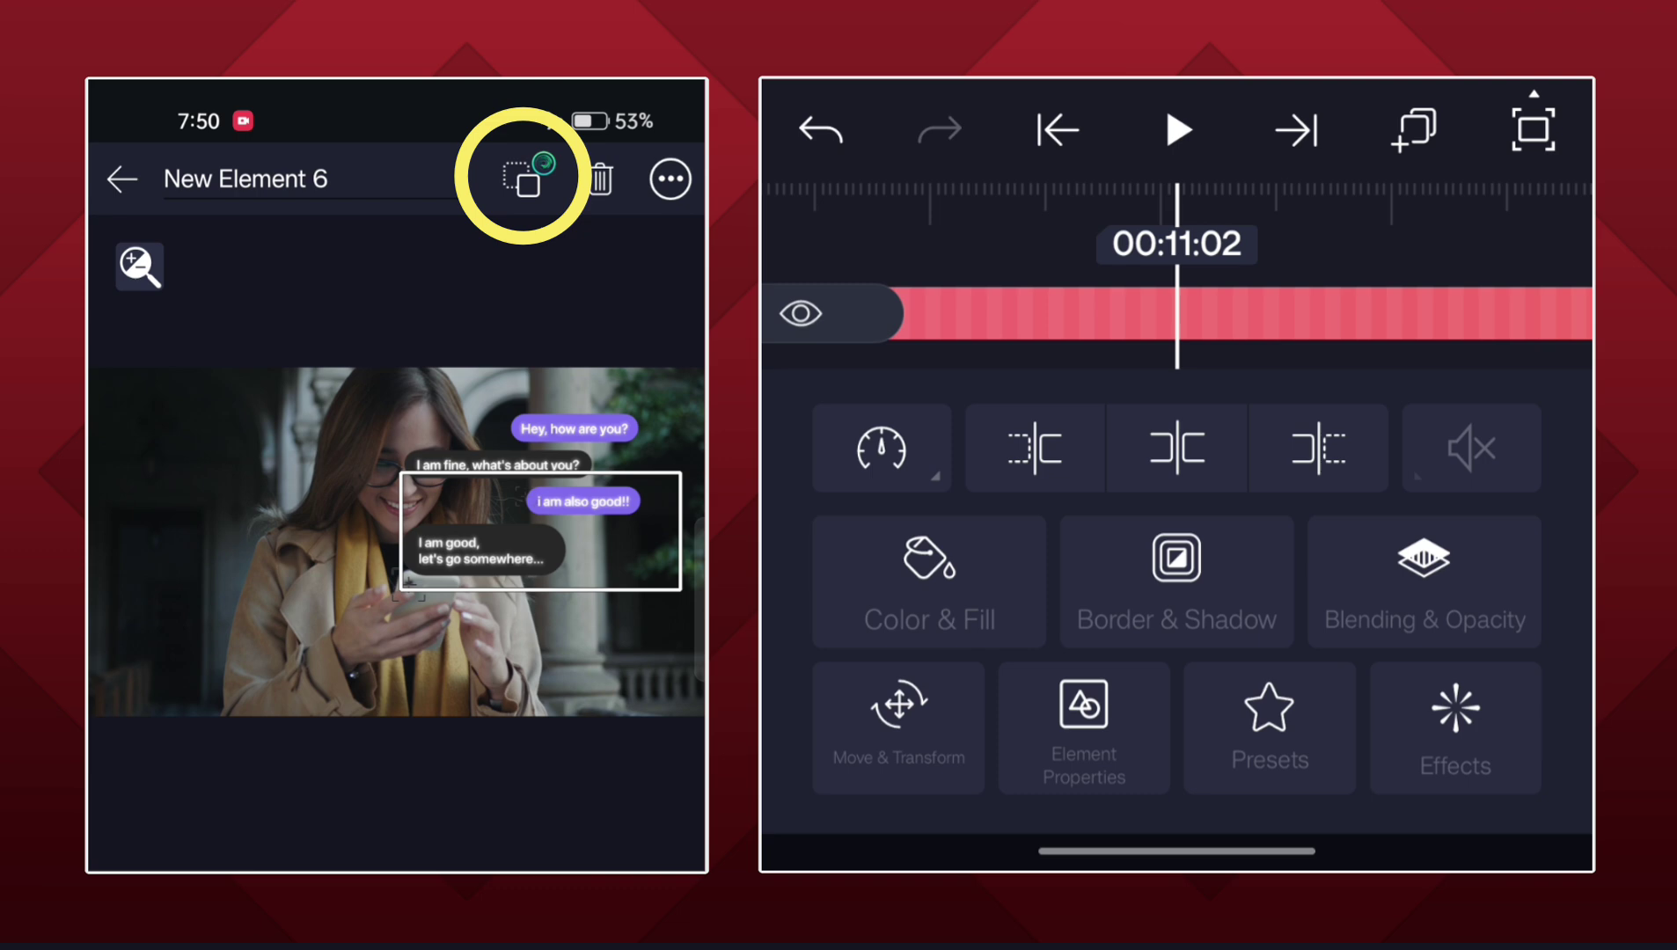
Set New Element 6's parent to Null 1, then rewind the timeline to the start.
left_click(526, 178)
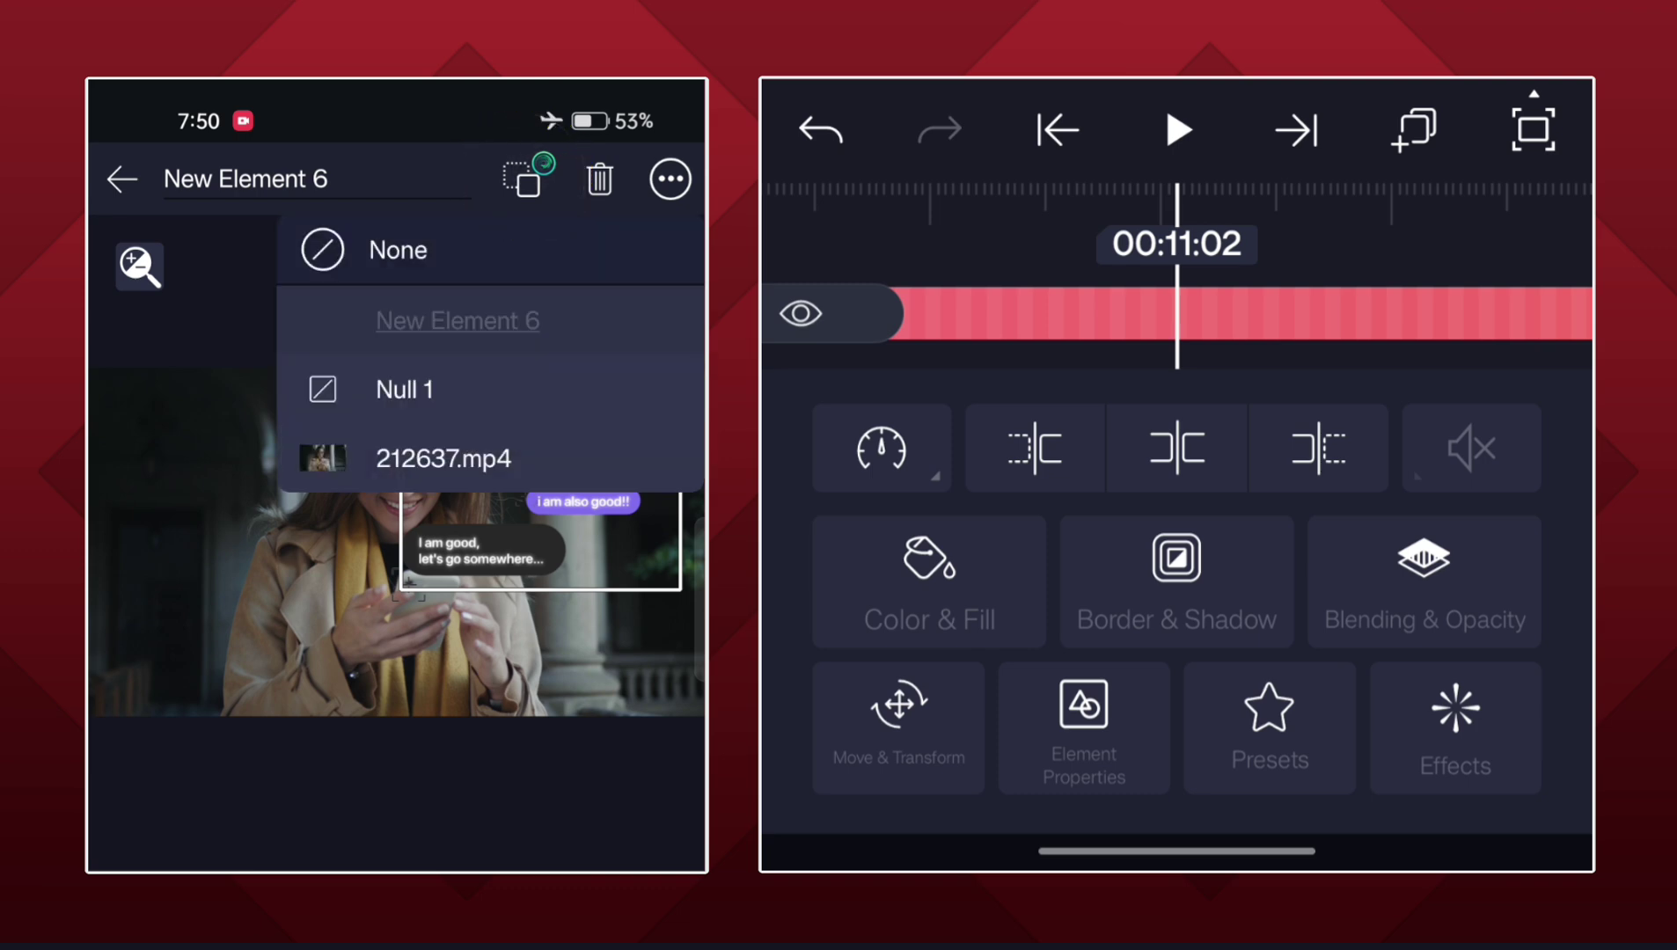
left_click(525, 397)
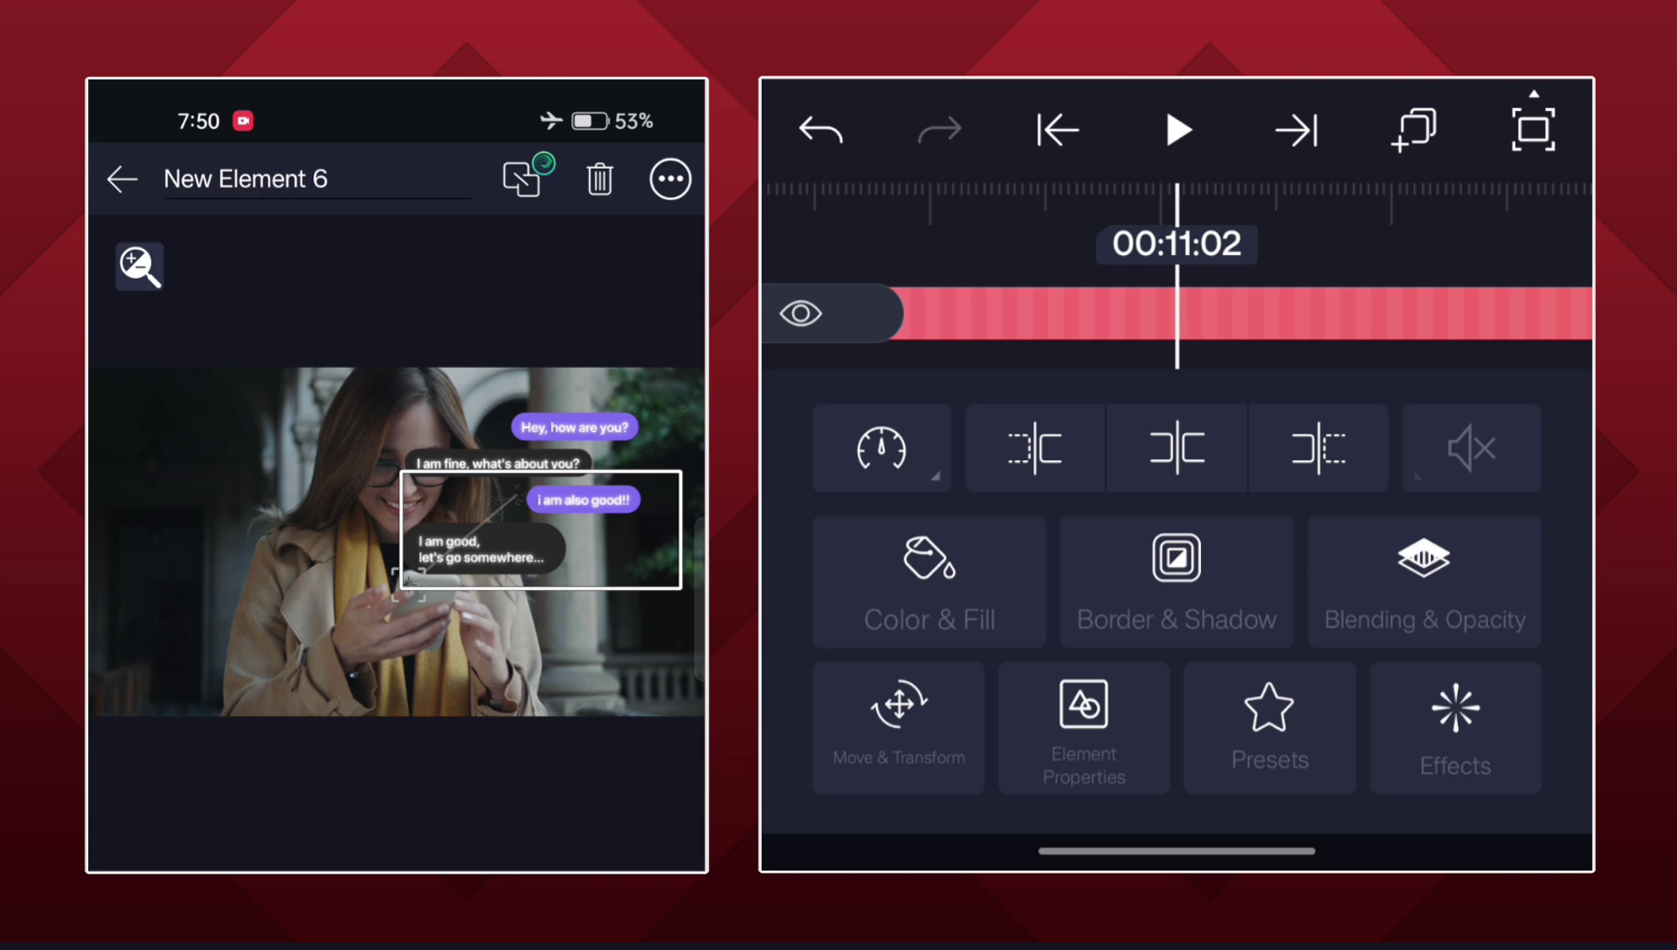
left_click(1422, 279)
left_click_drag(1048, 644, 1438, 644)
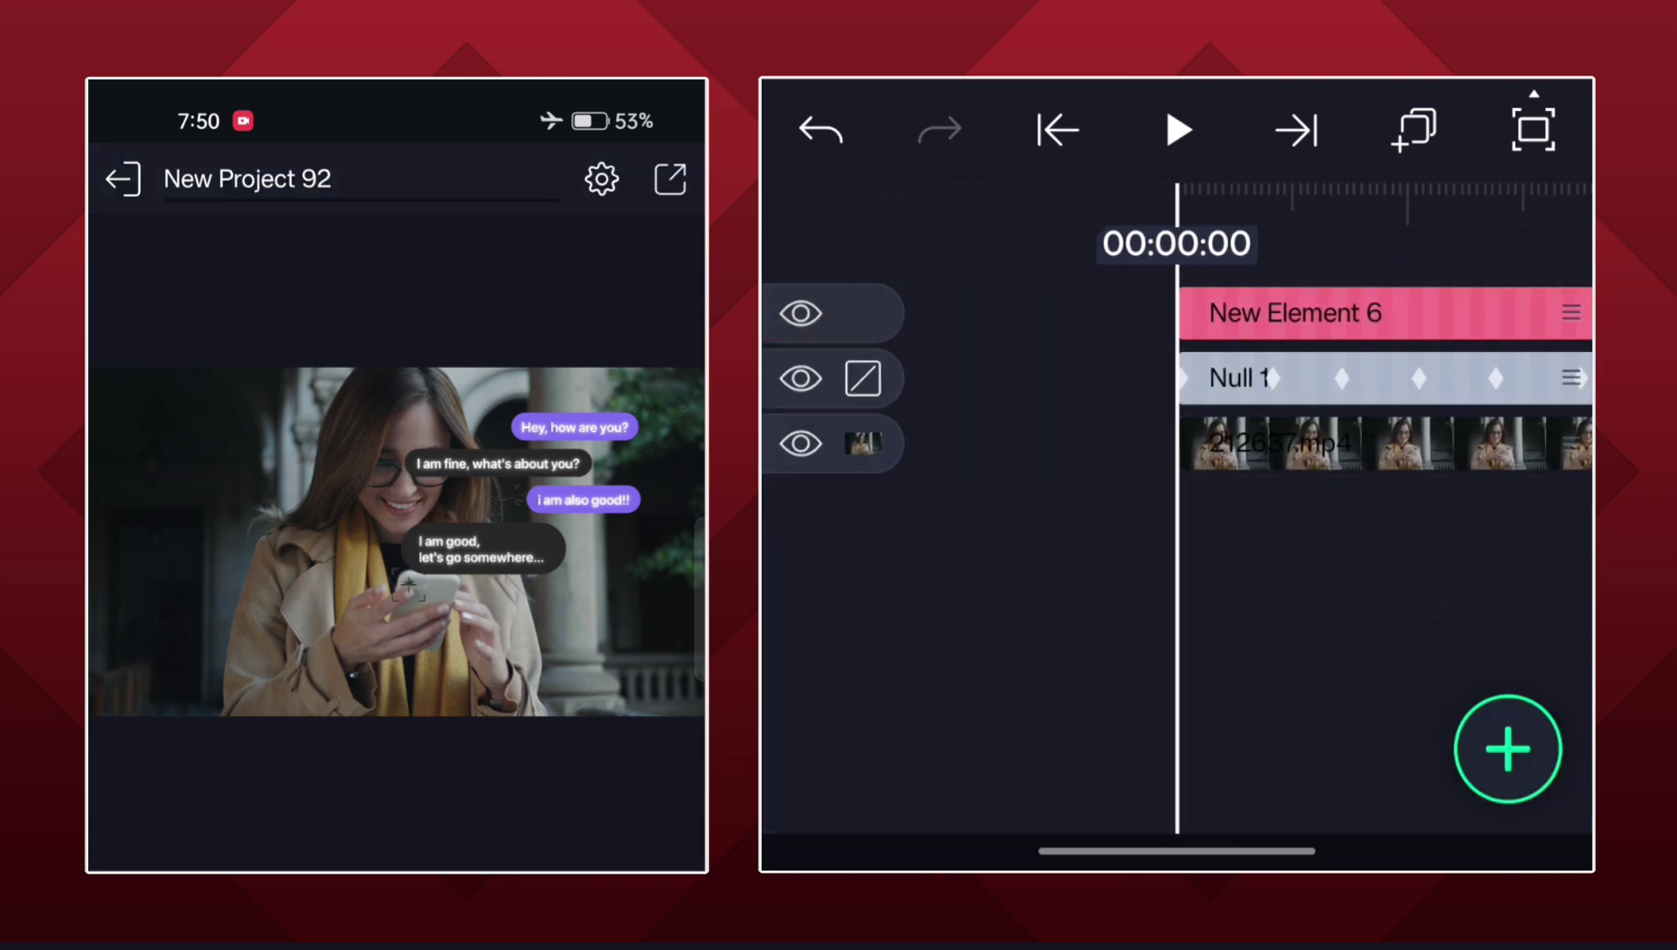
Play the parented composition from 00:00:00.
left_click(1179, 130)
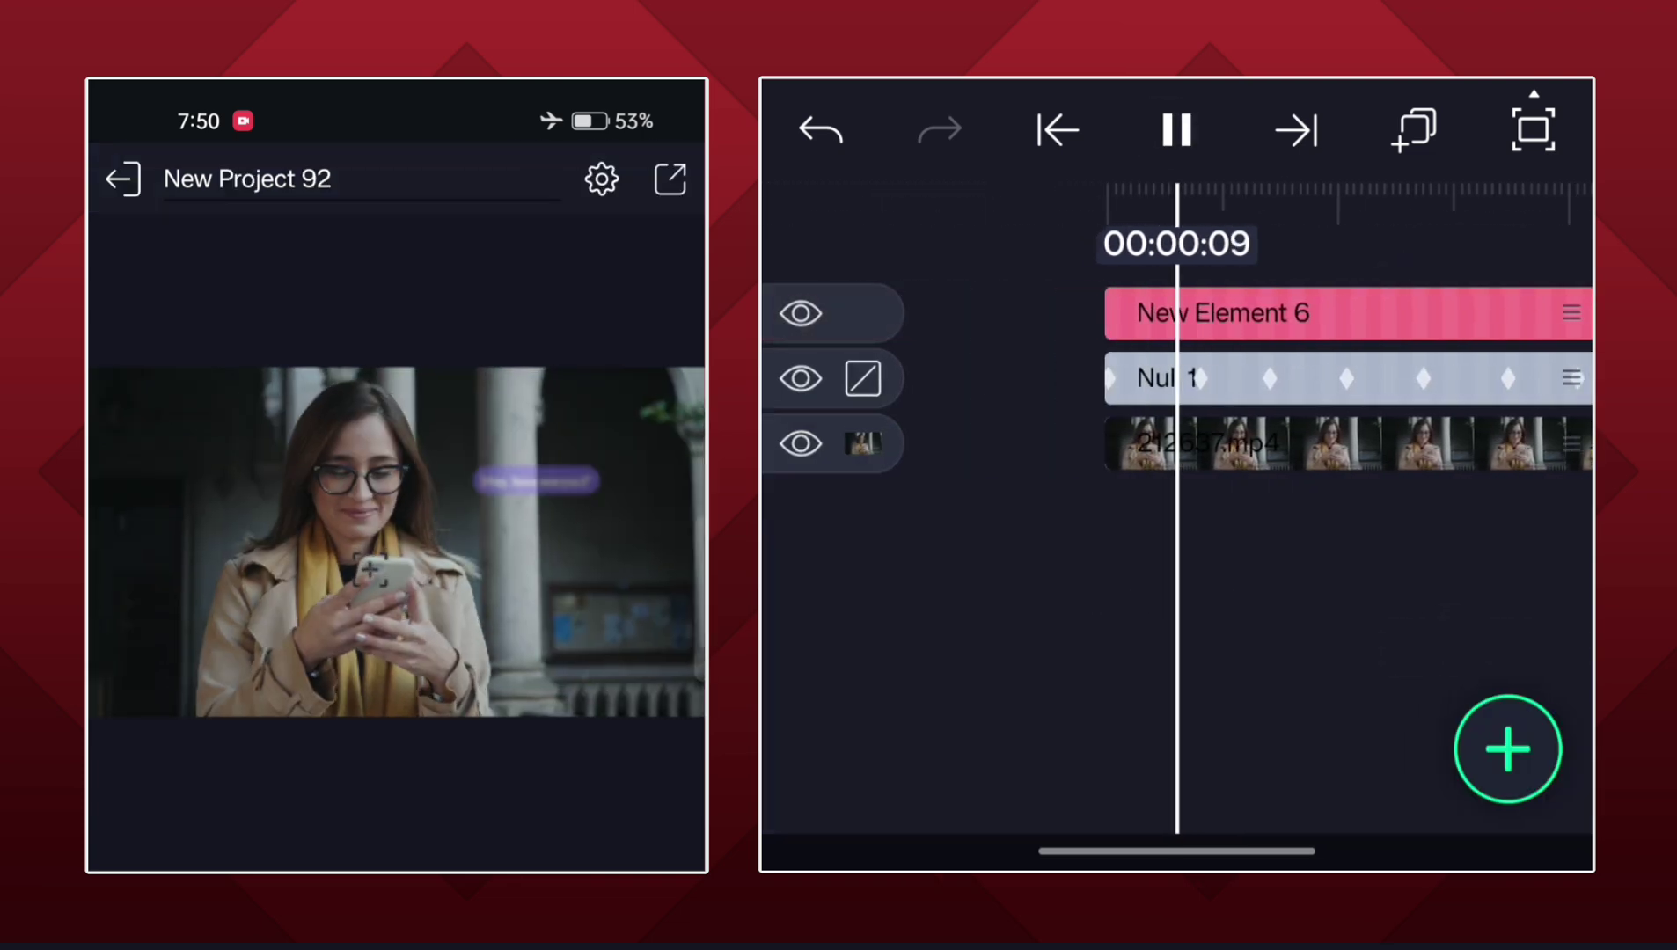